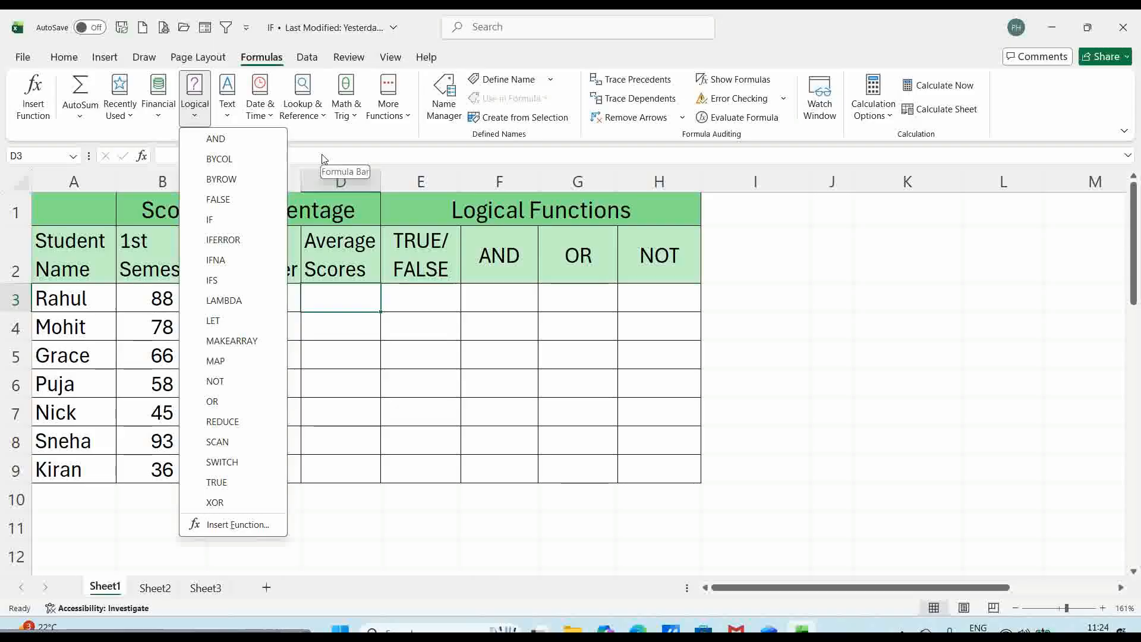
# - Calculate the average of both semester scores with =AVERAGE(B3:C3) in cell D3 and fill the formula down to D9
pyautogui.click(354, 297)
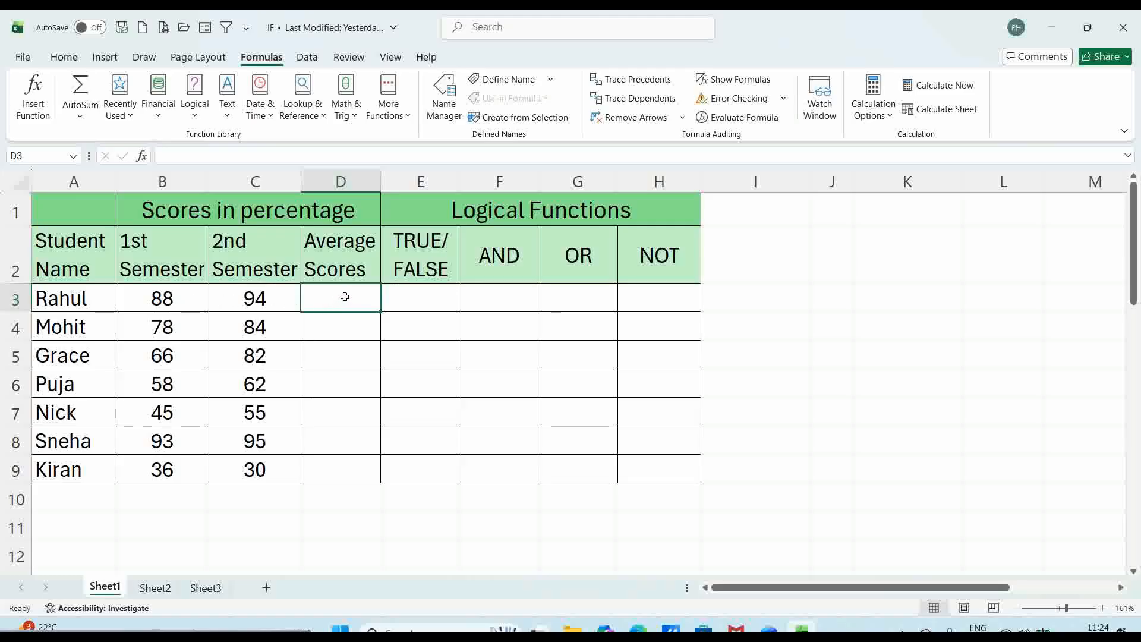
pyautogui.write('=')
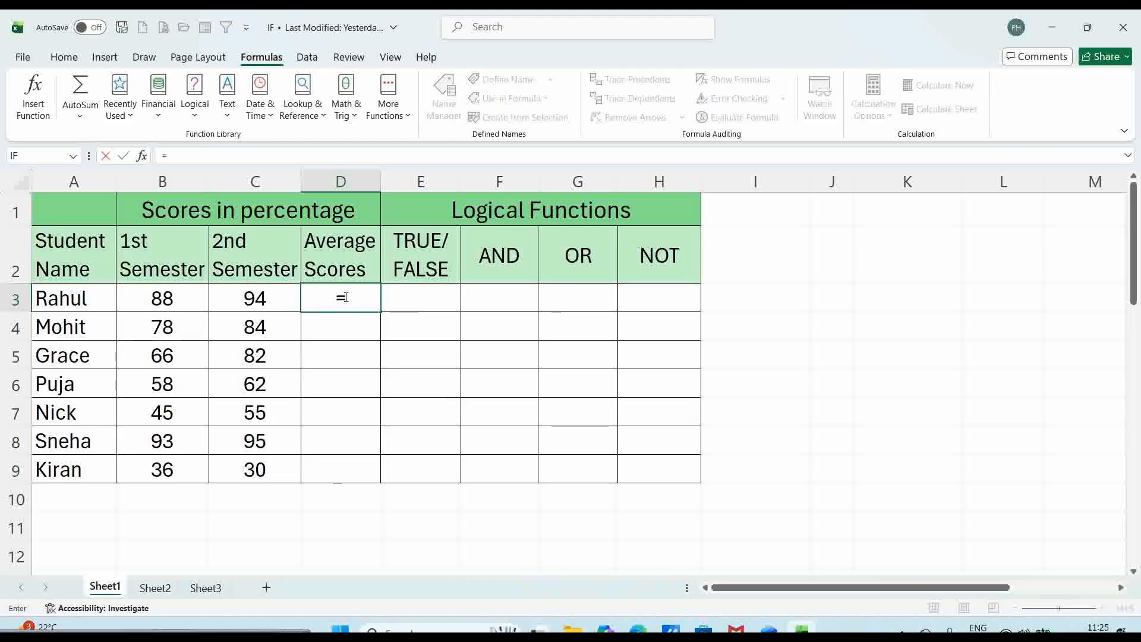
pyautogui.write('AVER')
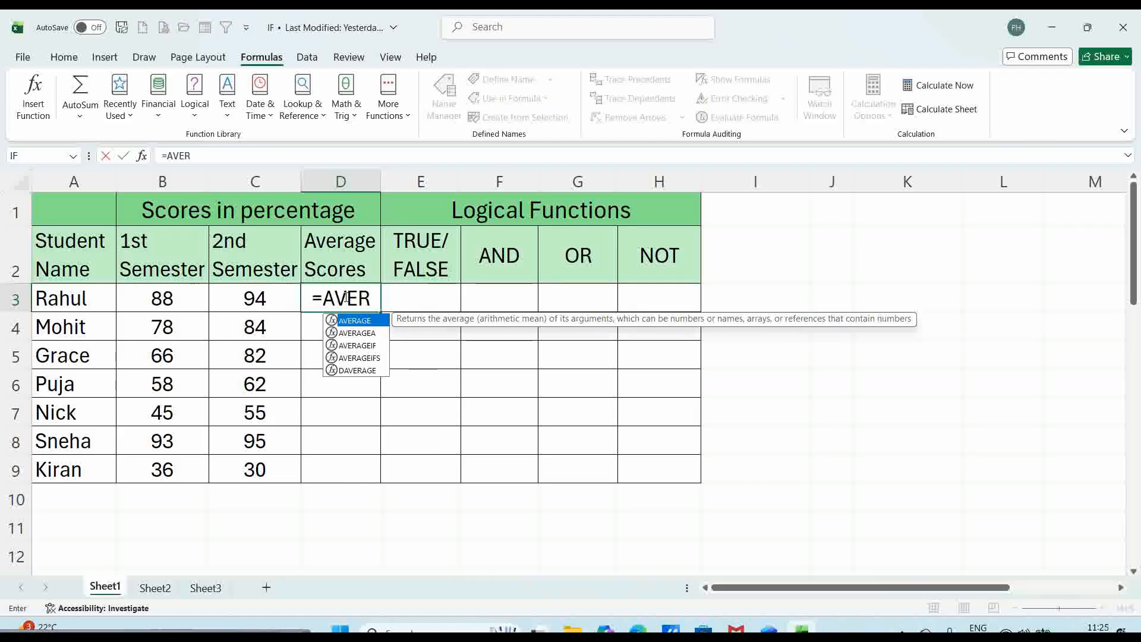
pyautogui.press('Tab')
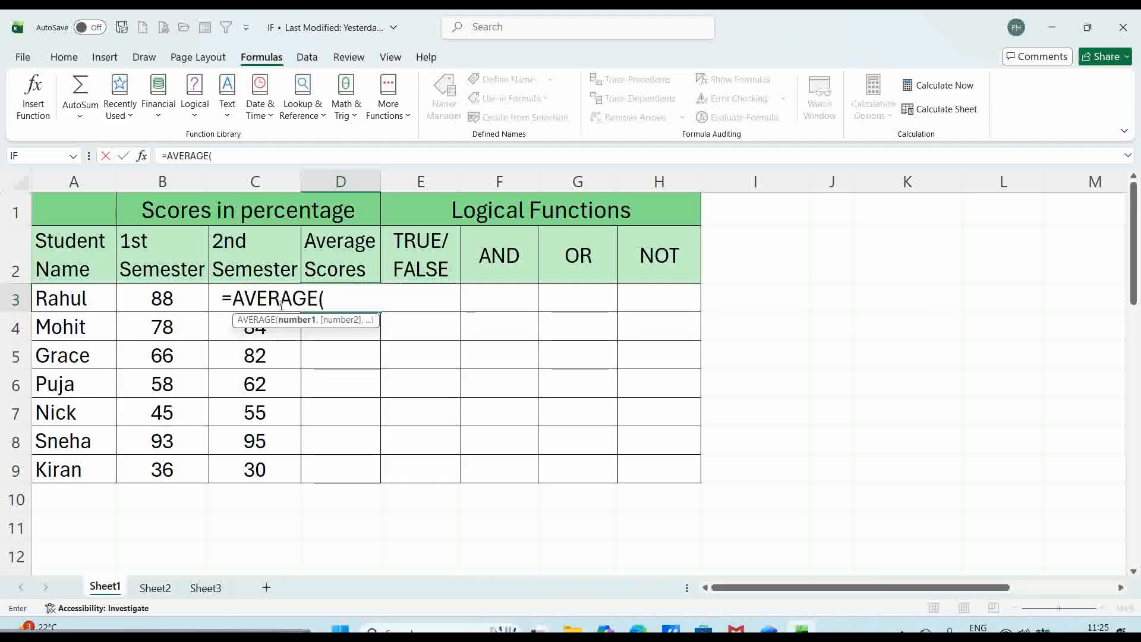
pyautogui.click(164, 297)
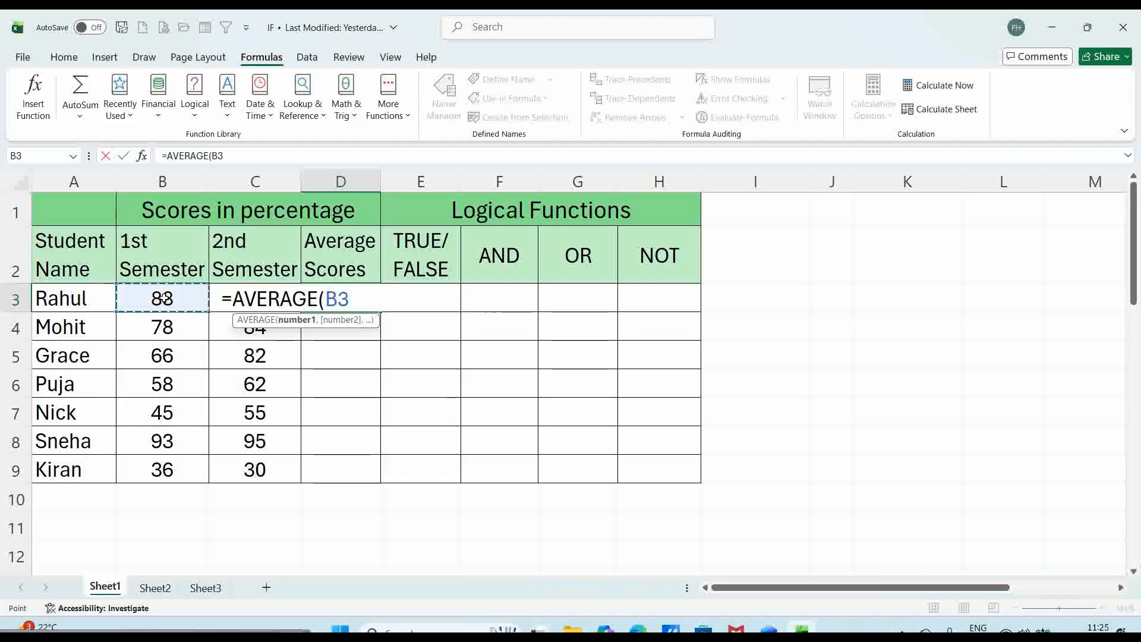
pyautogui.hotkey('shift', 'Right')
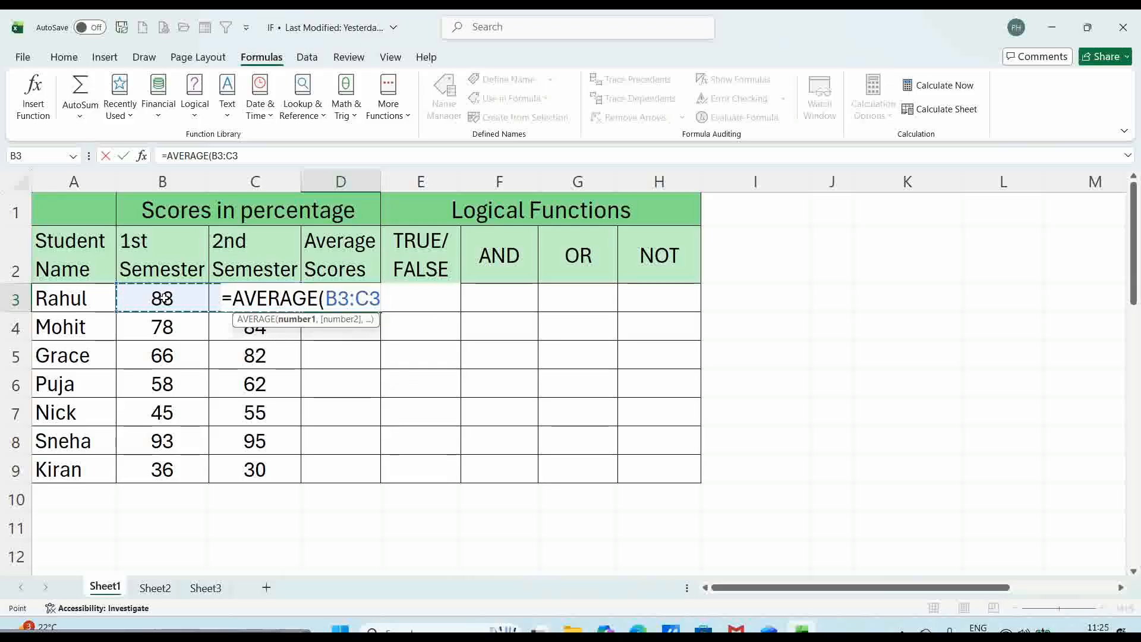
pyautogui.write(')')
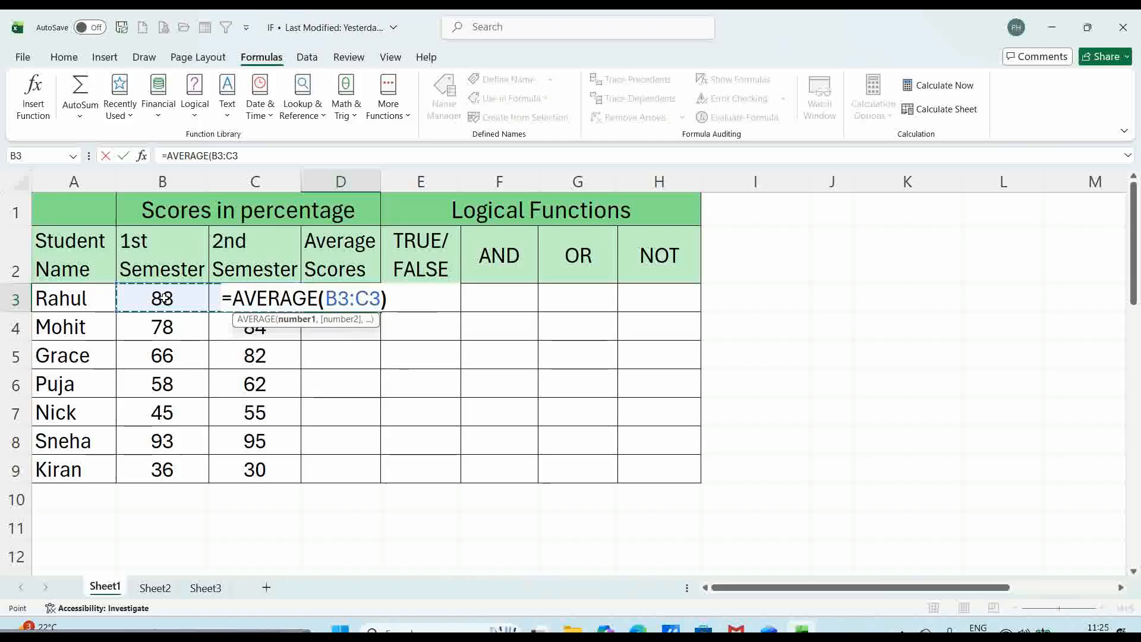
pyautogui.press('Return')
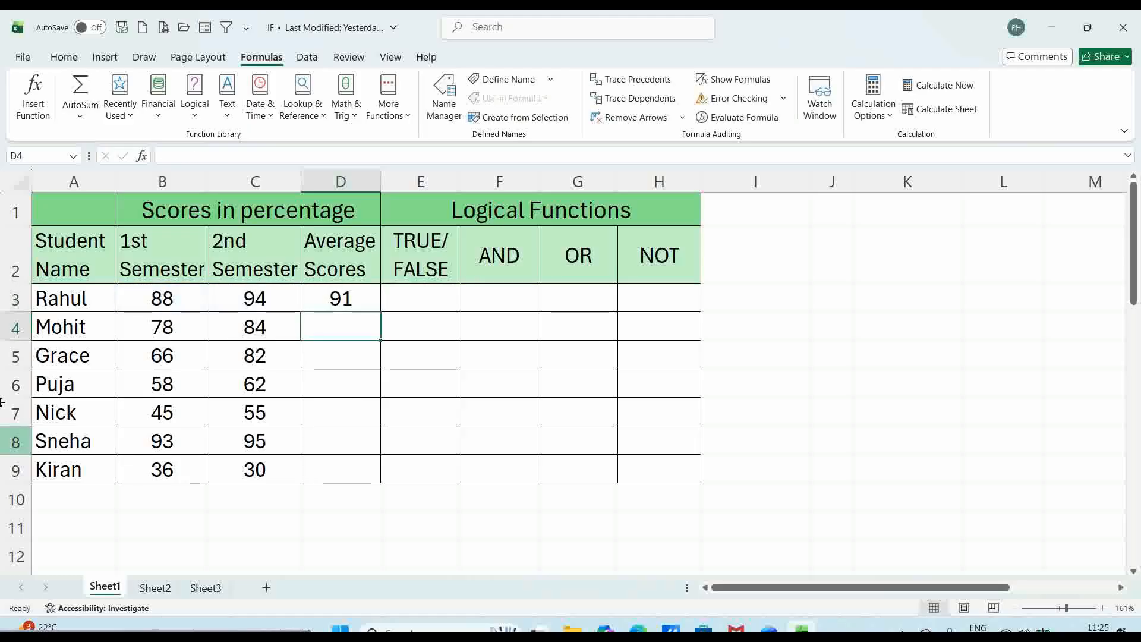
pyautogui.click(357, 300)
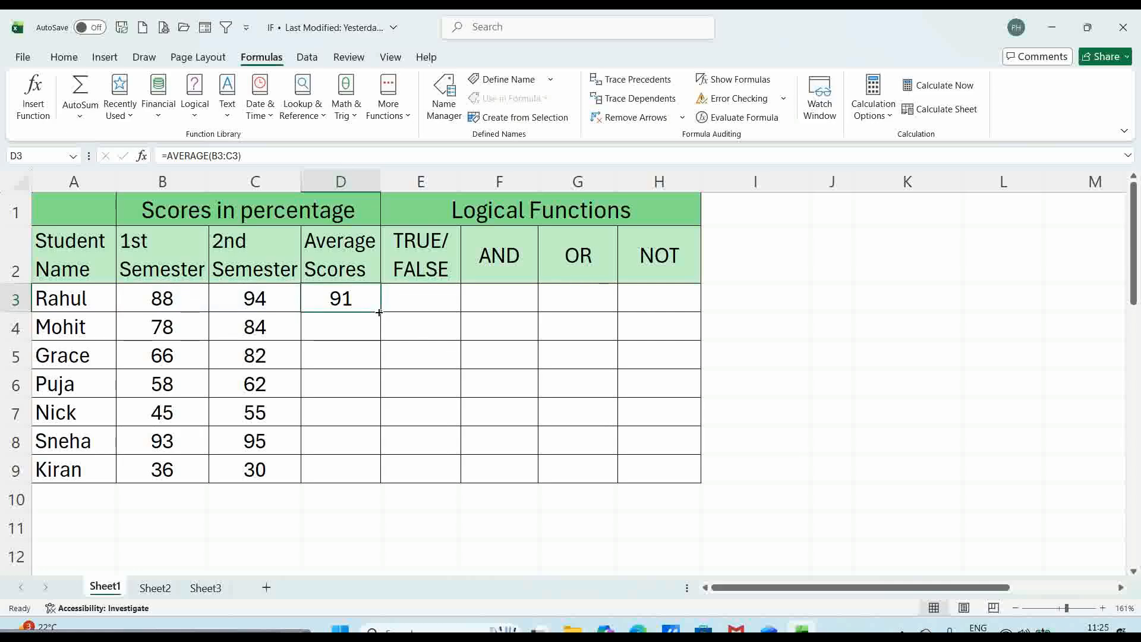
pyautogui.doubleClick(379, 313)
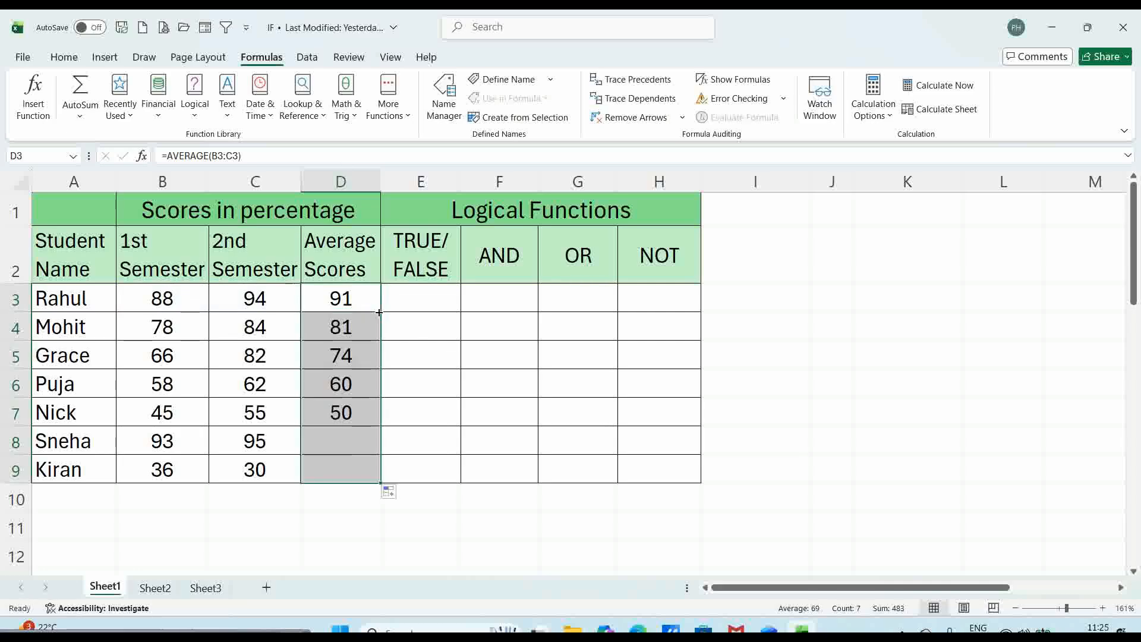
# - Try the formula =TRUE() in cell E3 of the TRUE/FALSE column and clear the cell again
pyautogui.click(420, 298)
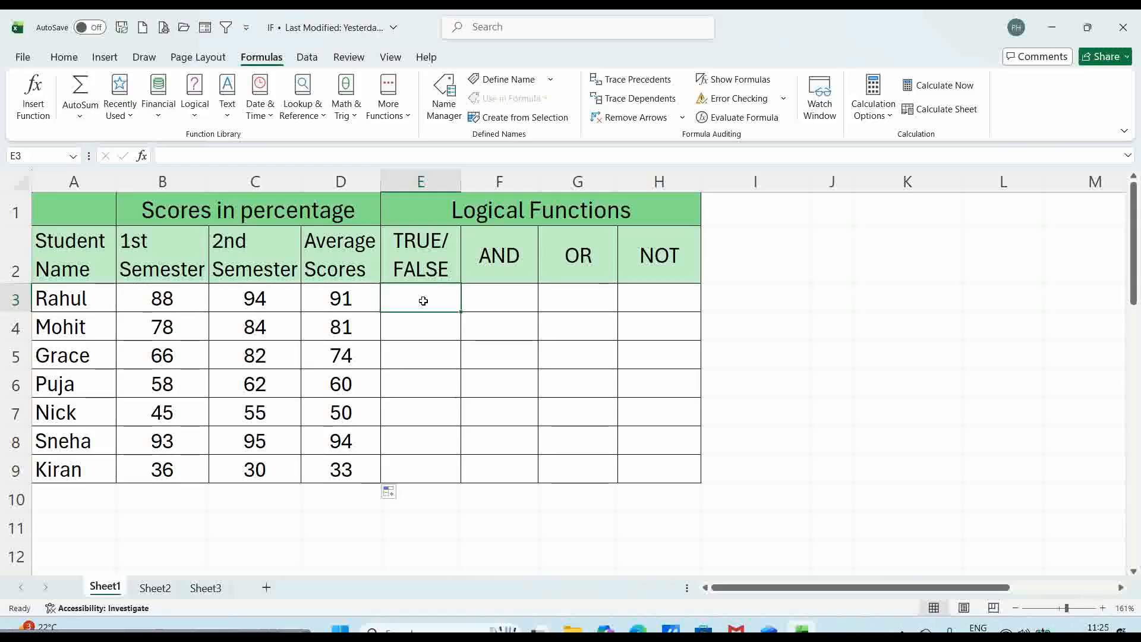
pyautogui.write('=')
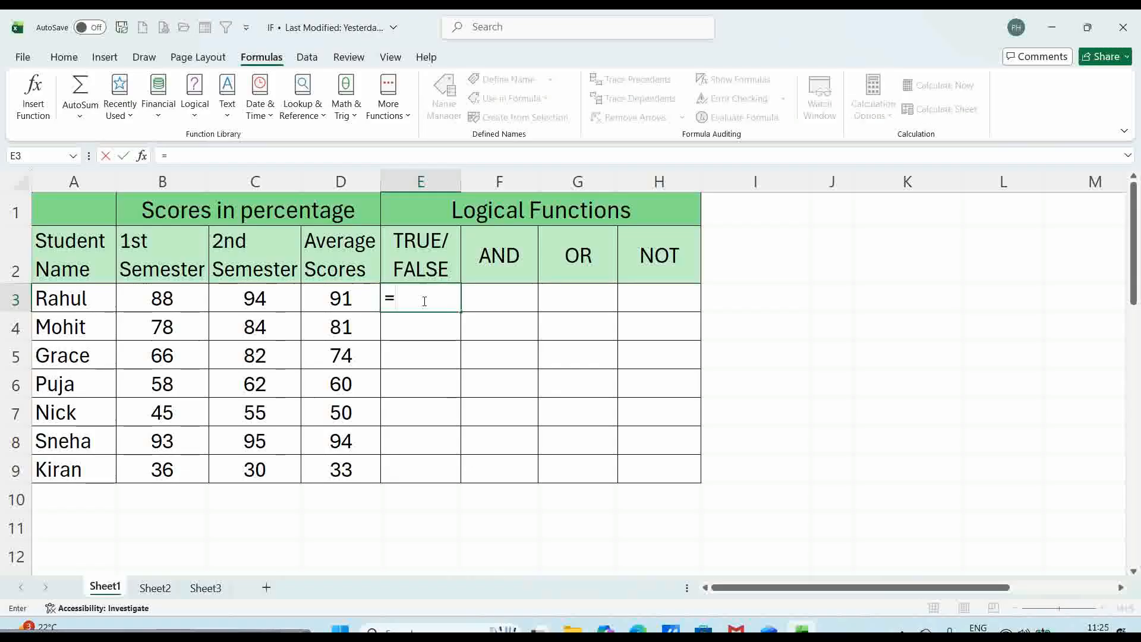
pyautogui.write('T')
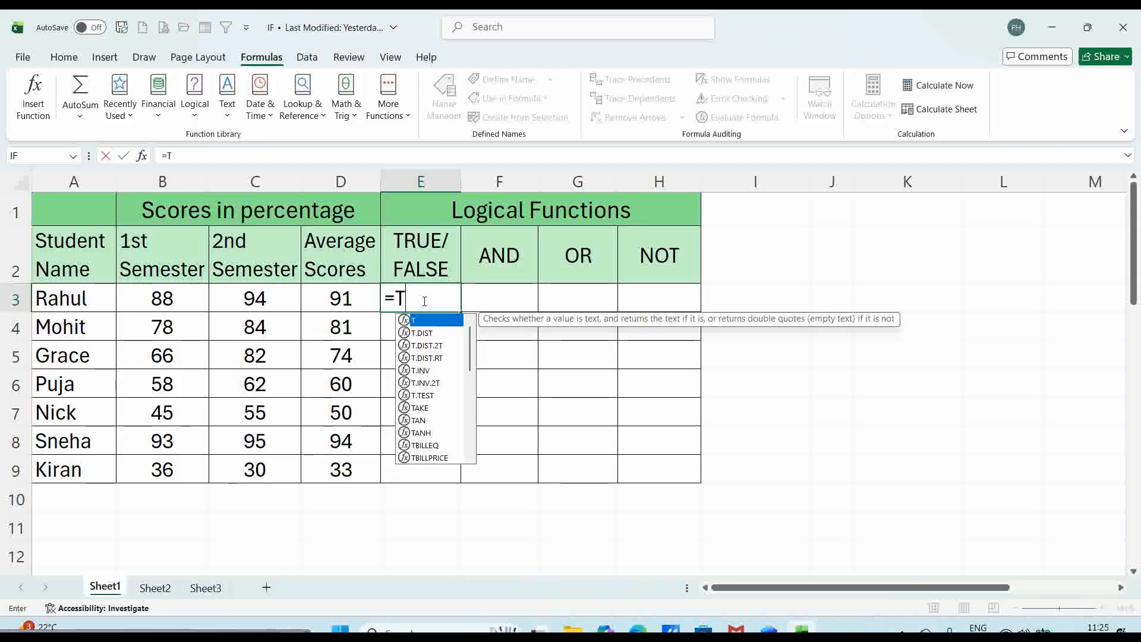
pyautogui.write('RUE')
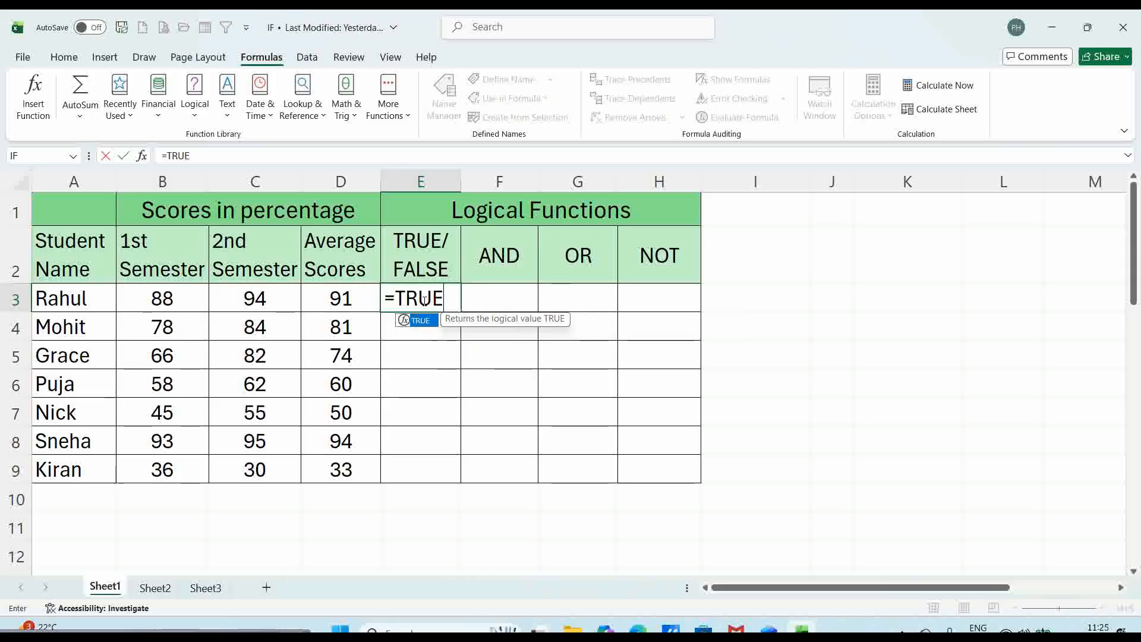
pyautogui.press('Escape')
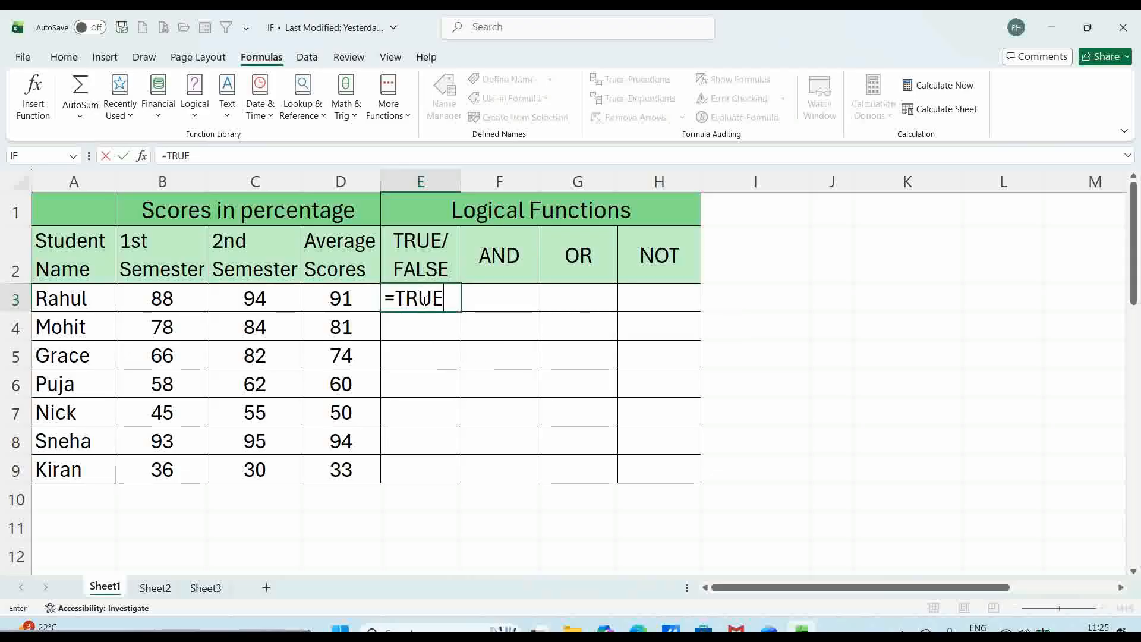
pyautogui.write('(')
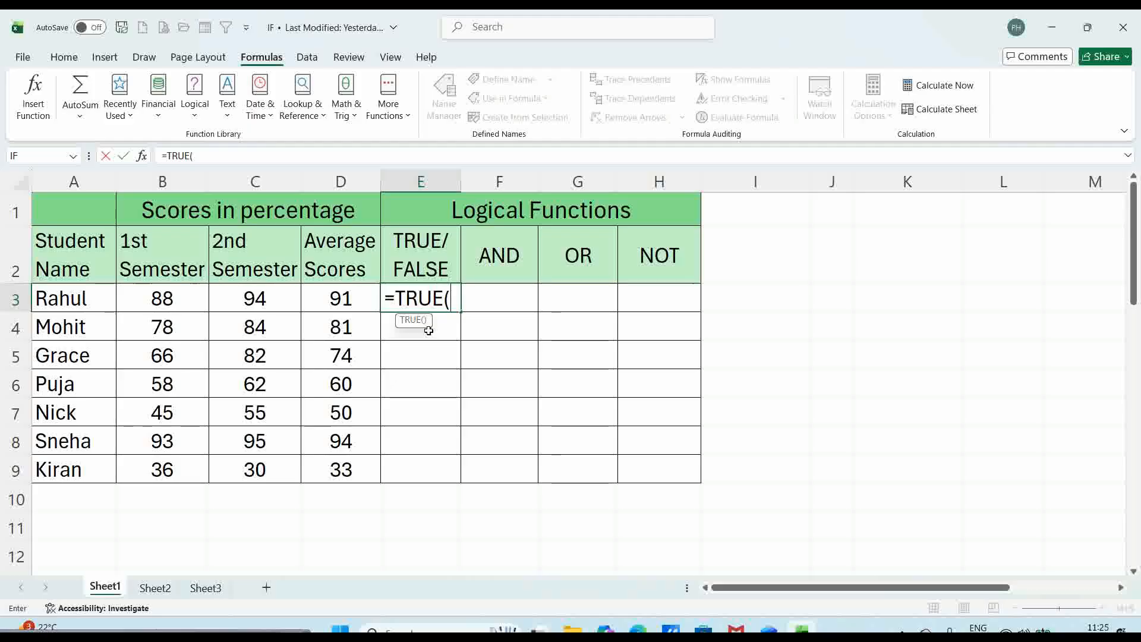
pyautogui.write(')')
pyautogui.press('Return')
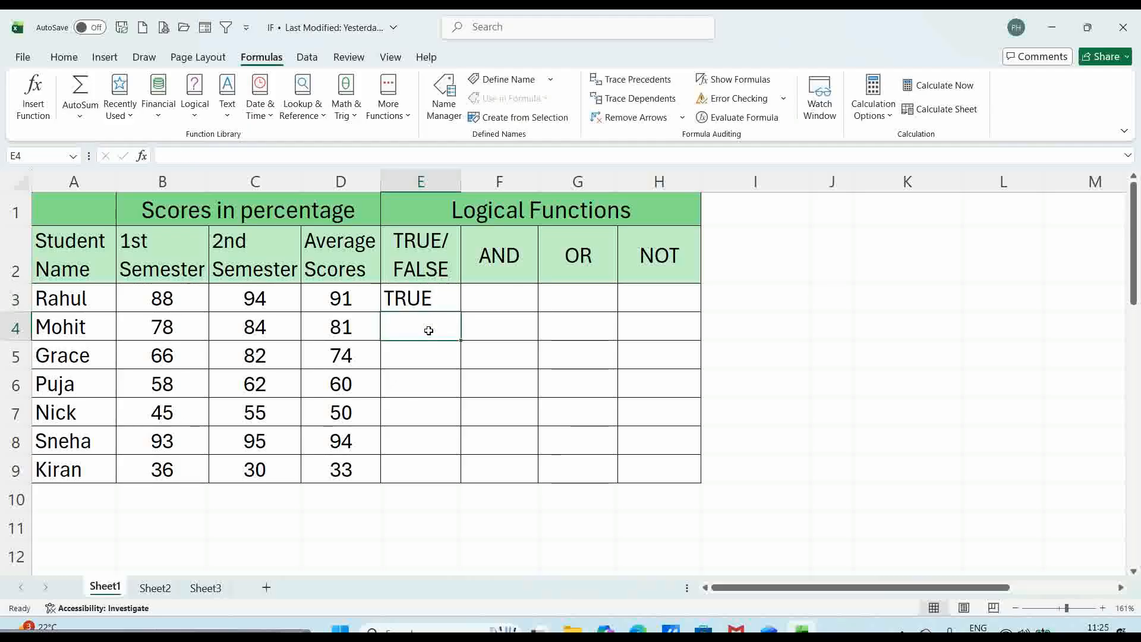
pyautogui.press('Up')
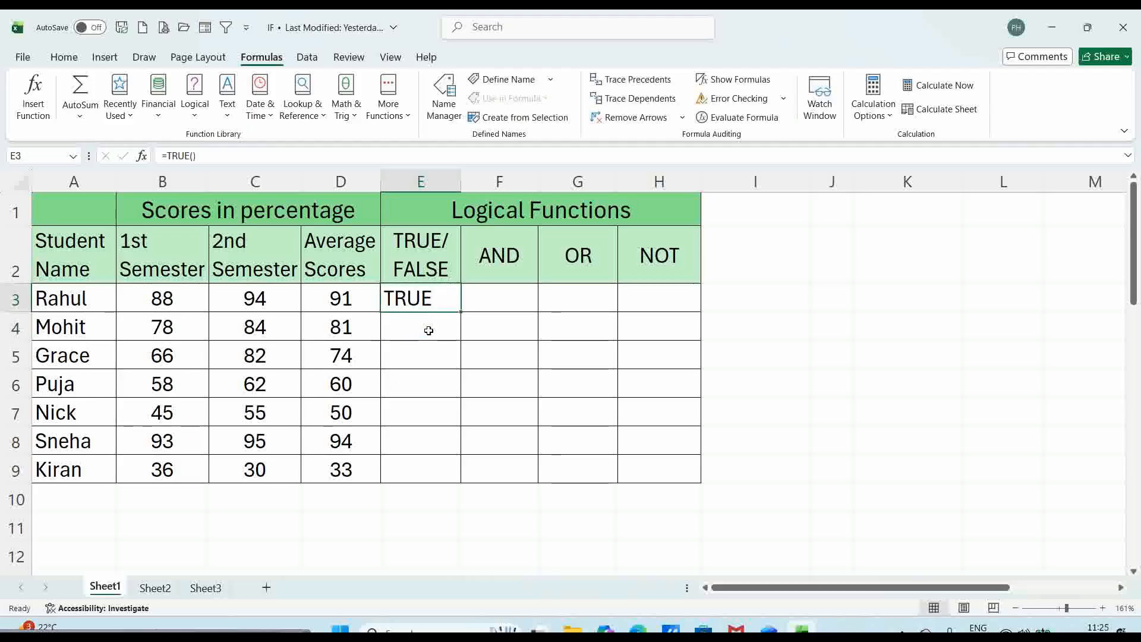
pyautogui.press('Delete')
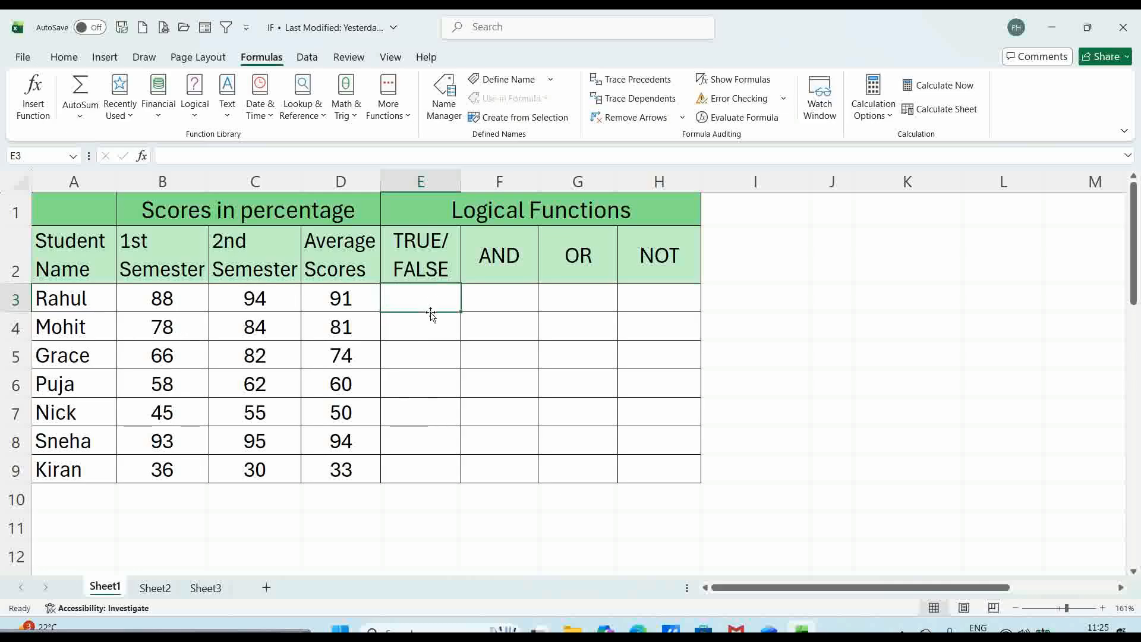
# - Test whether the average score exceeds 80 with =D3>80 in cell E3 and fill the formula down to E9
pyautogui.write('=')
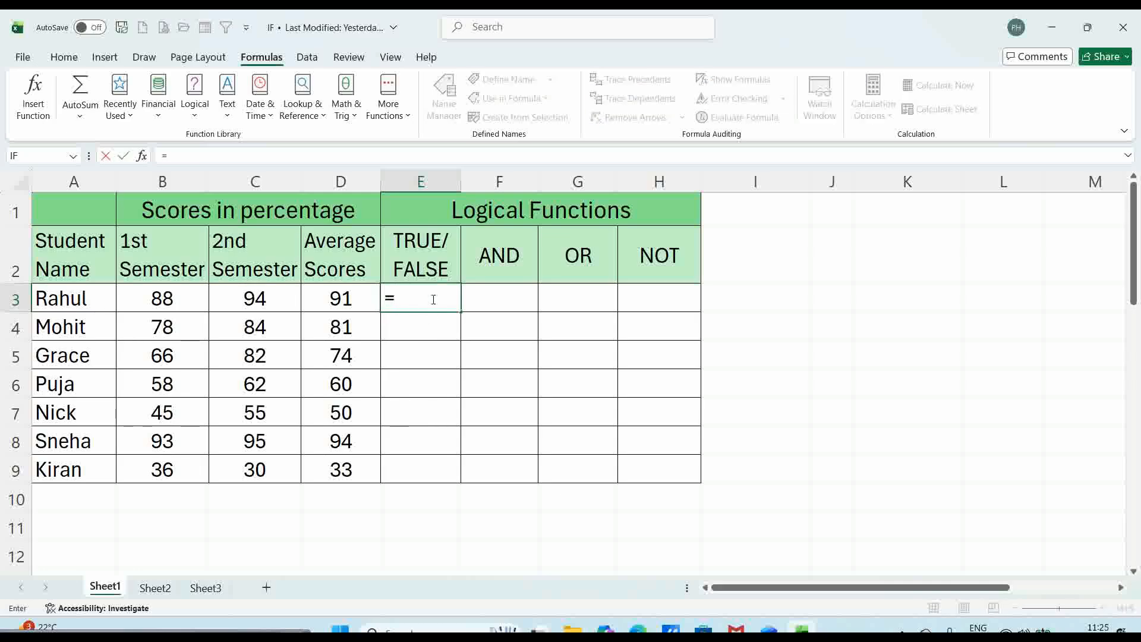
pyautogui.click(342, 298)
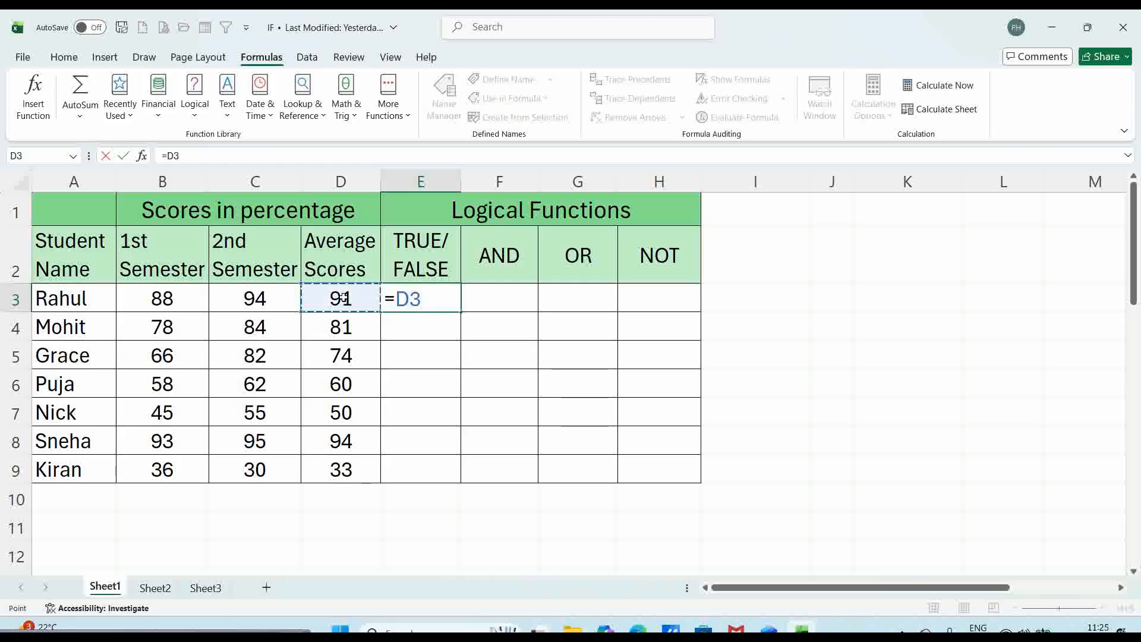
pyautogui.write('>80')
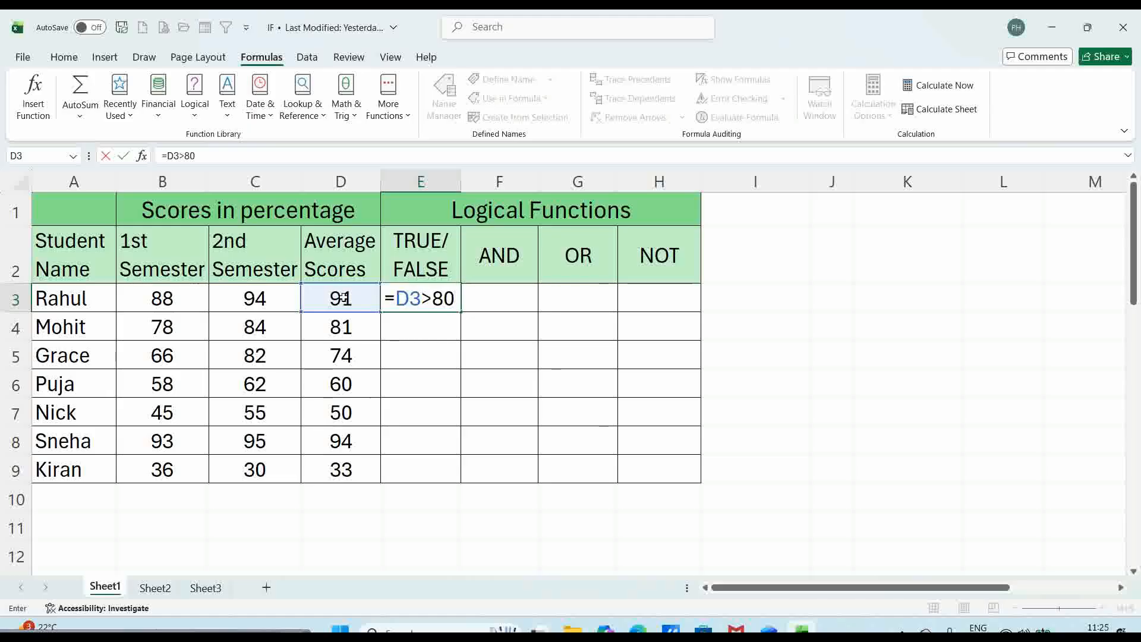
pyautogui.press('Return')
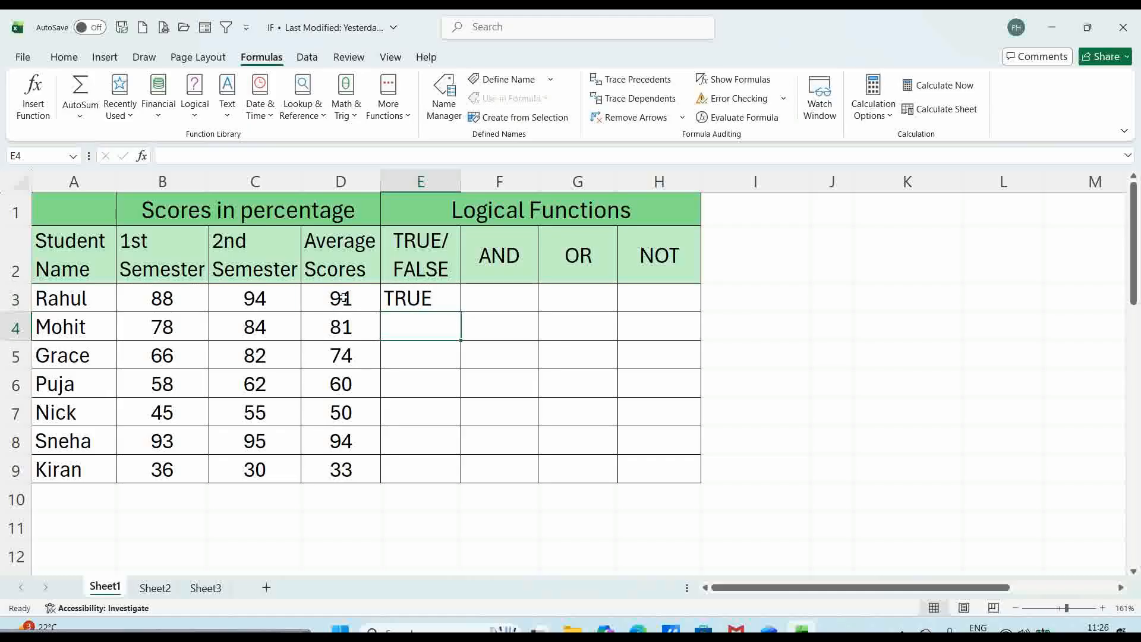
pyautogui.click(441, 297)
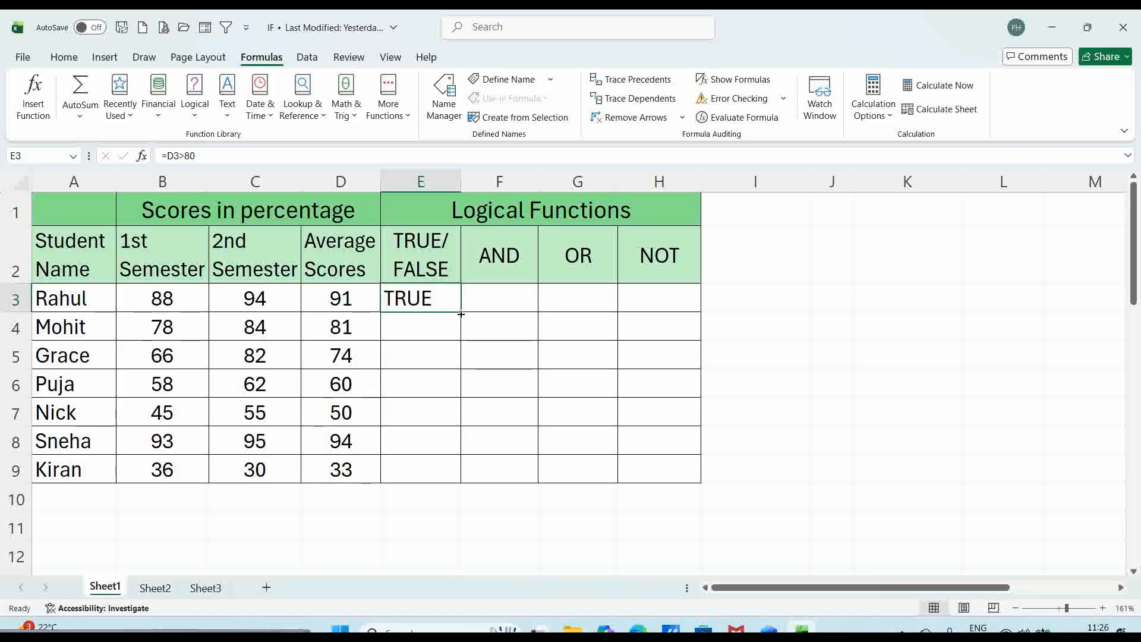
pyautogui.doubleClick(461, 312)
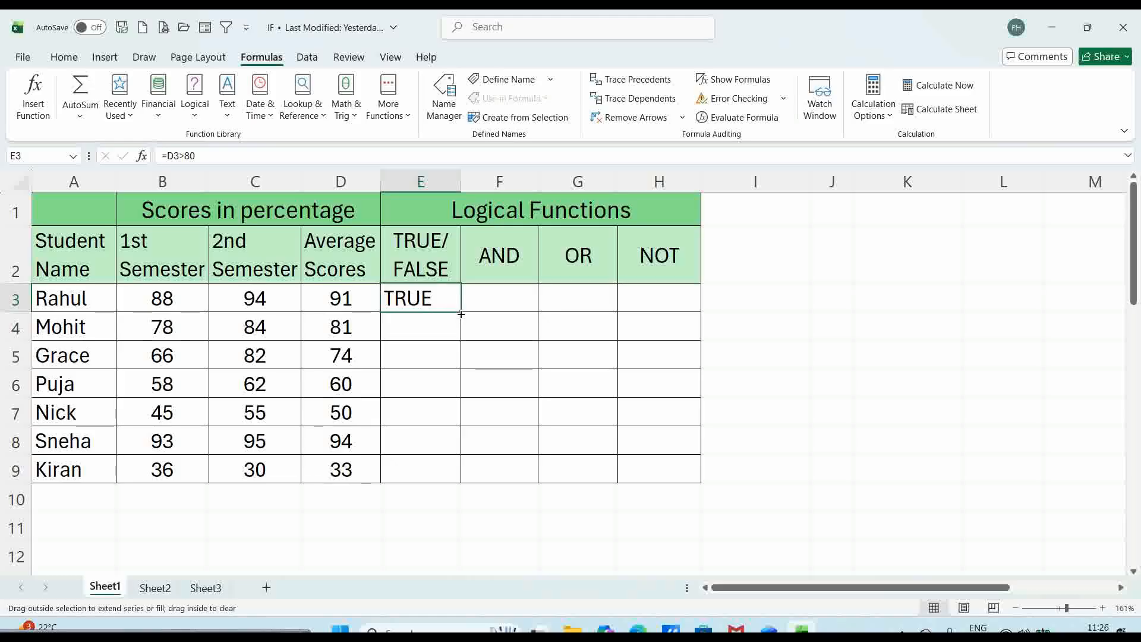
pyautogui.click(425, 356)
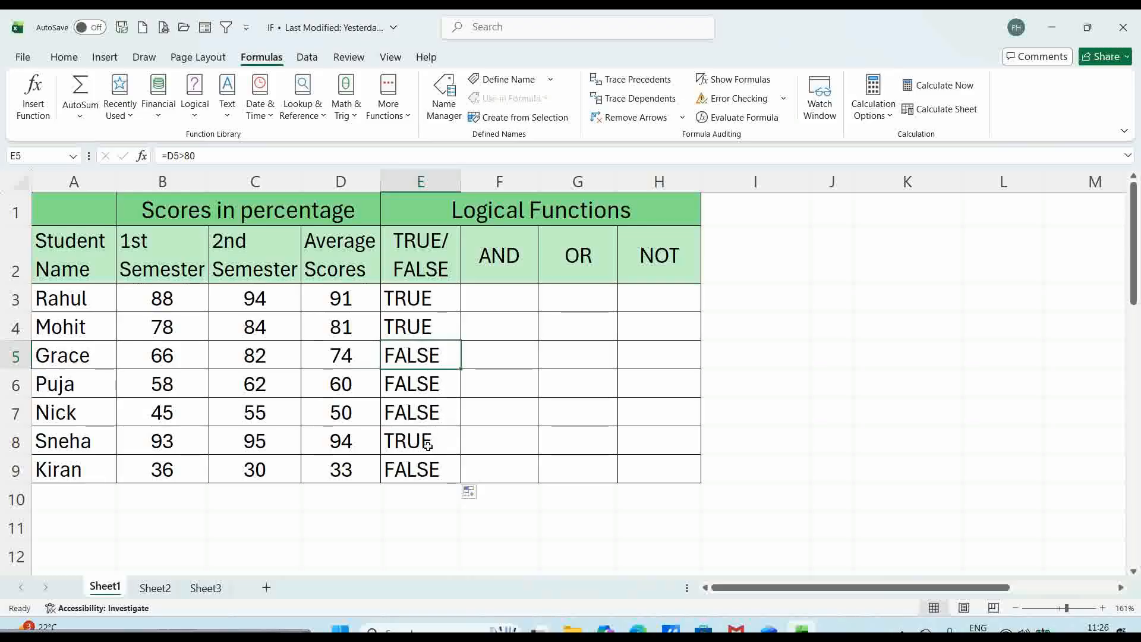
# - Test whether both semester scores exceed 80 by entering =AND(B3>80,C3>80) in cell F3 of the AND column
pyautogui.click(498, 296)
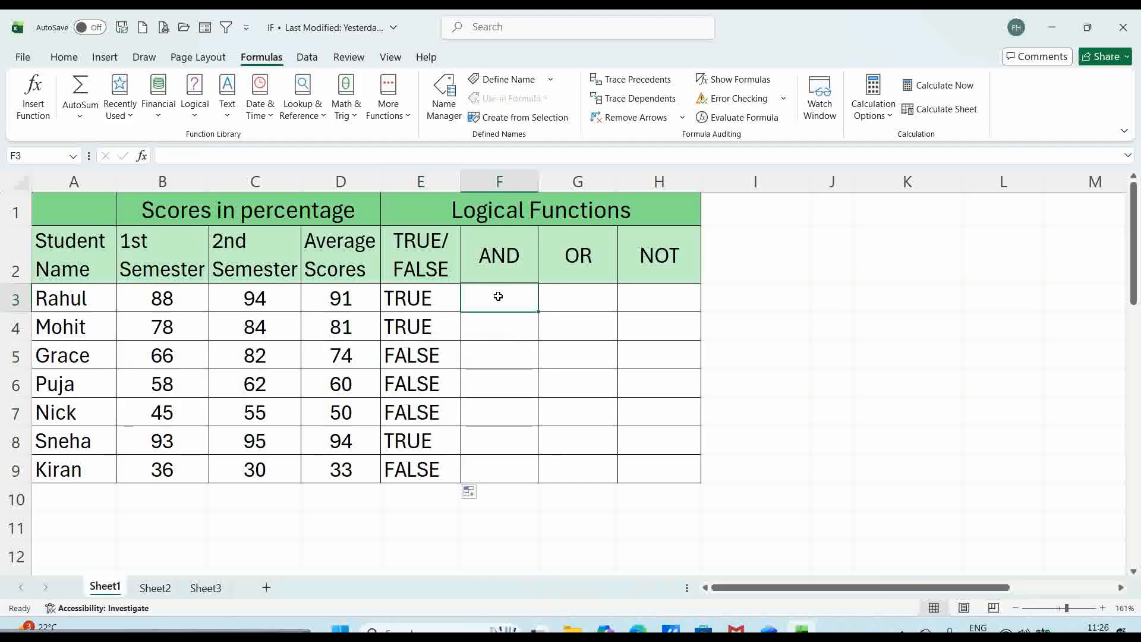
pyautogui.write('=')
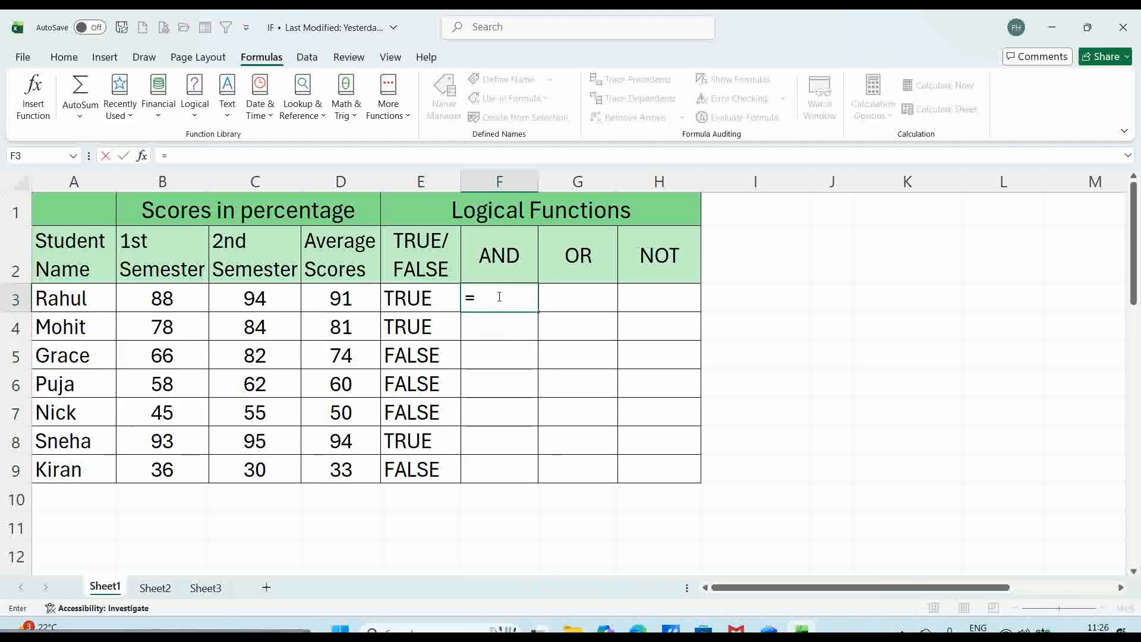
pyautogui.write('AND')
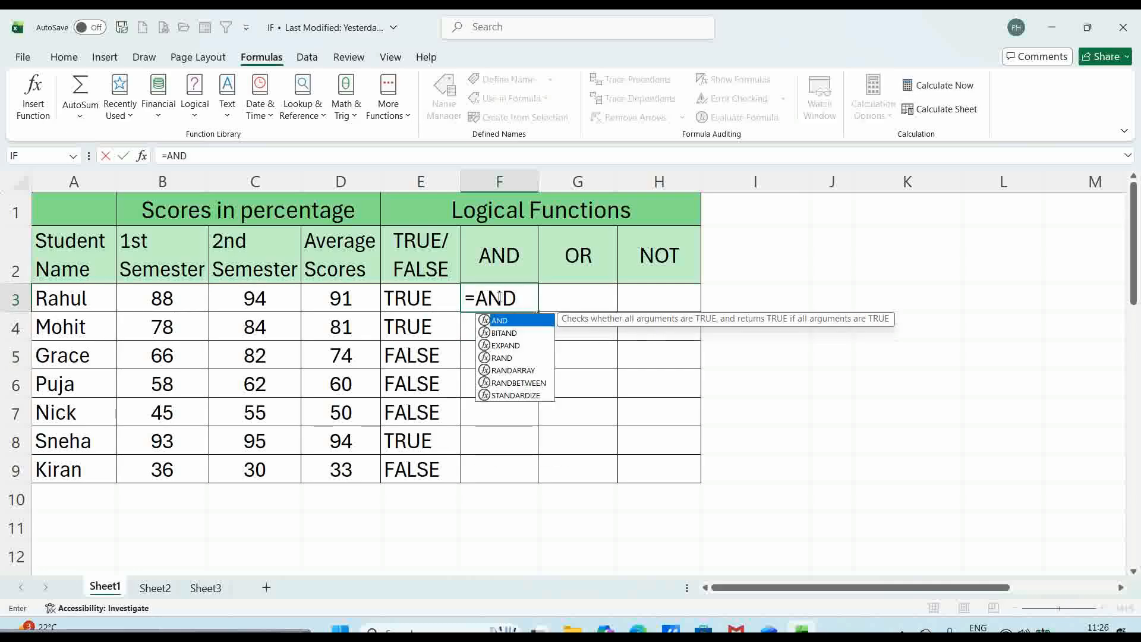
pyautogui.write('(')
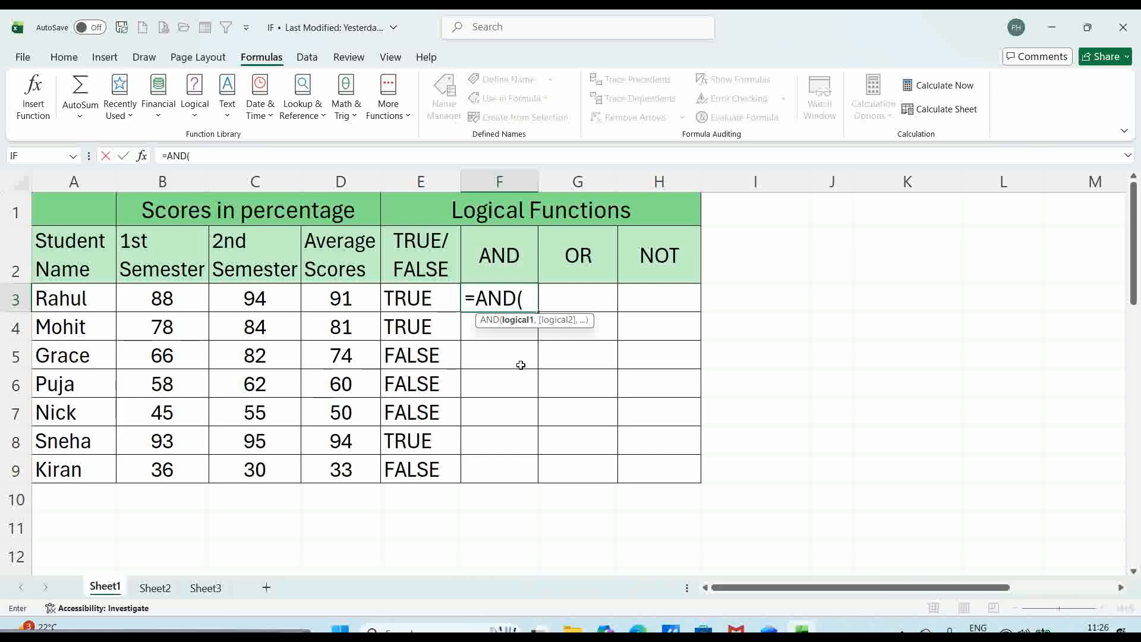
pyautogui.click(165, 299)
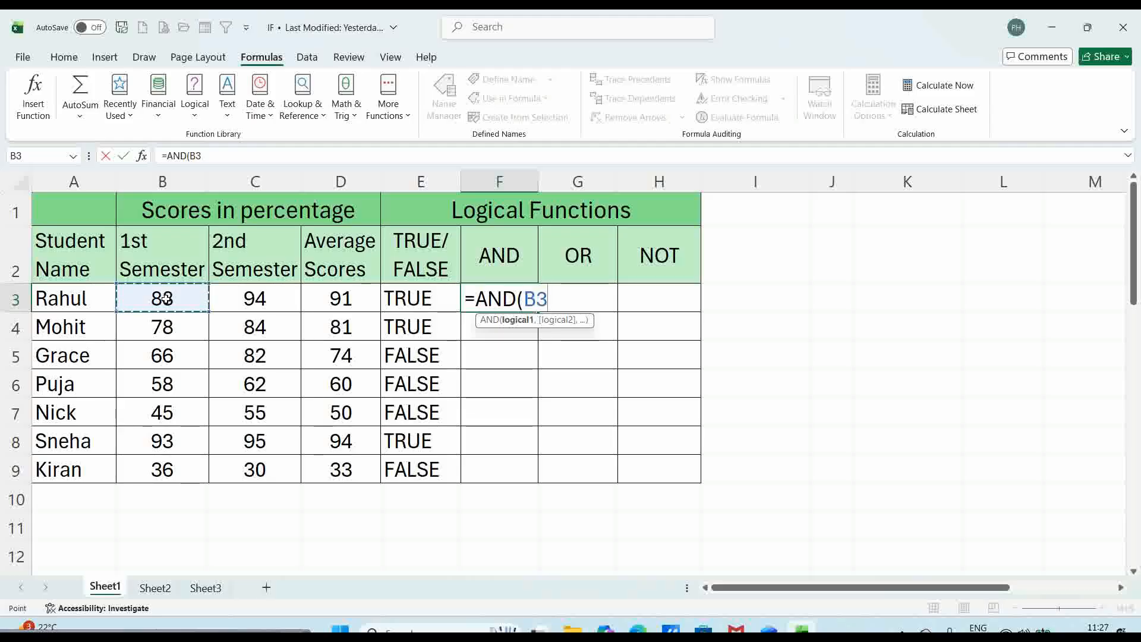
pyautogui.write('>')
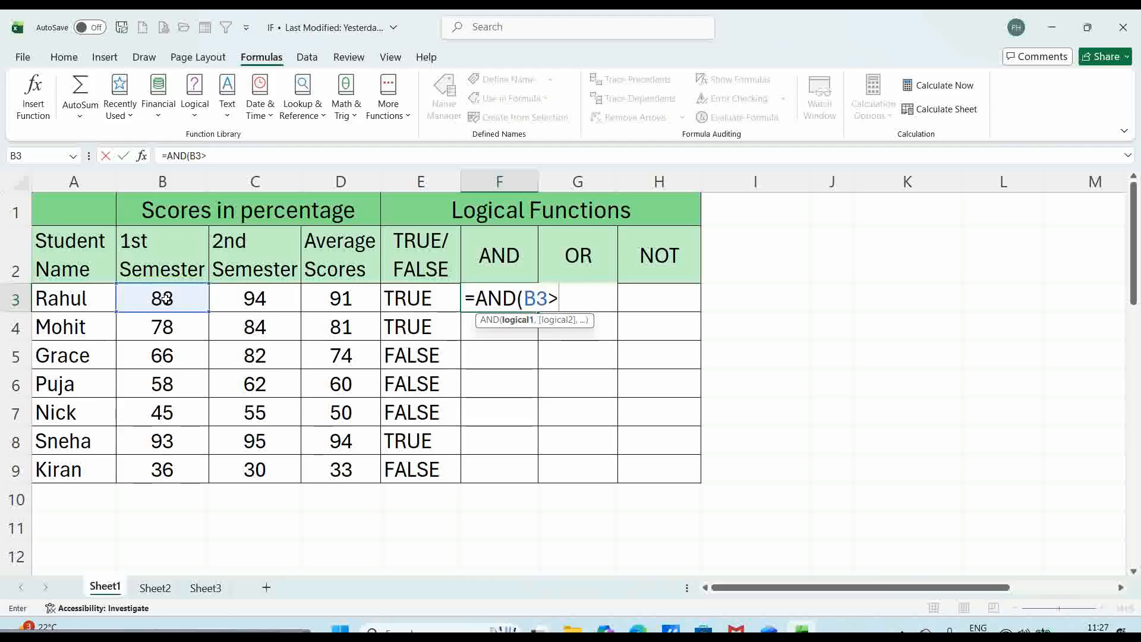
pyautogui.write('80,')
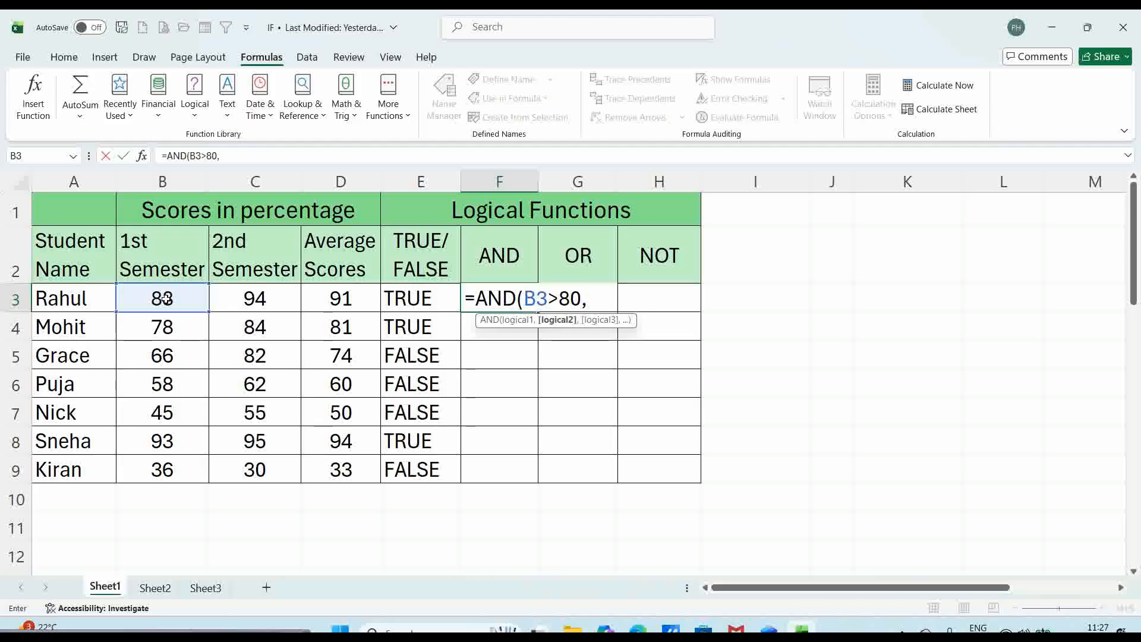
pyautogui.click(249, 299)
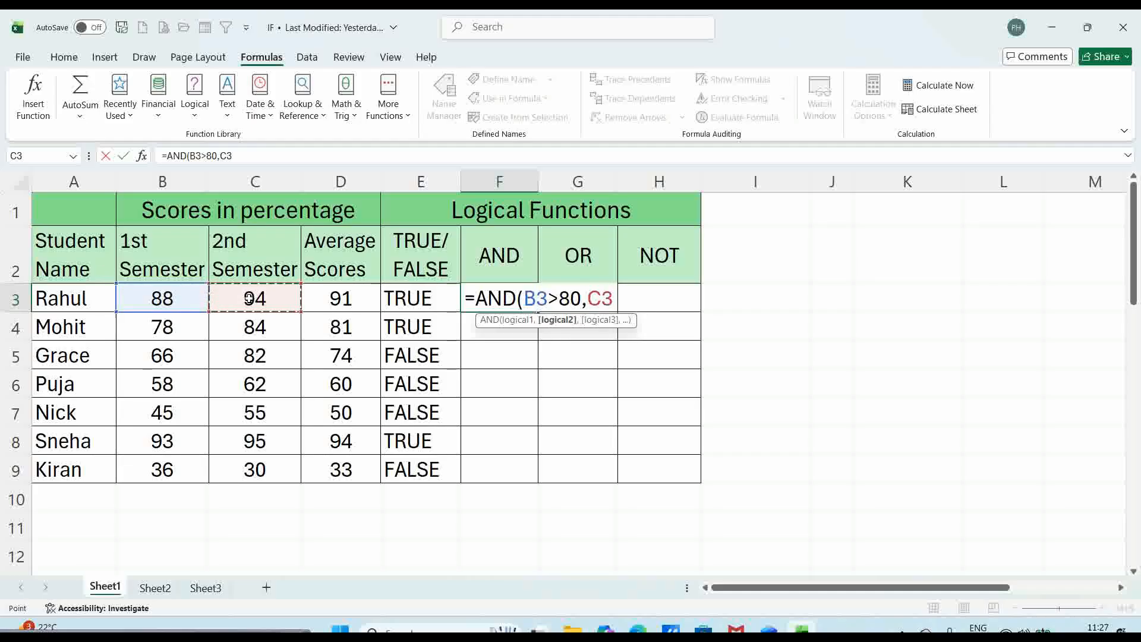
pyautogui.write('>80')
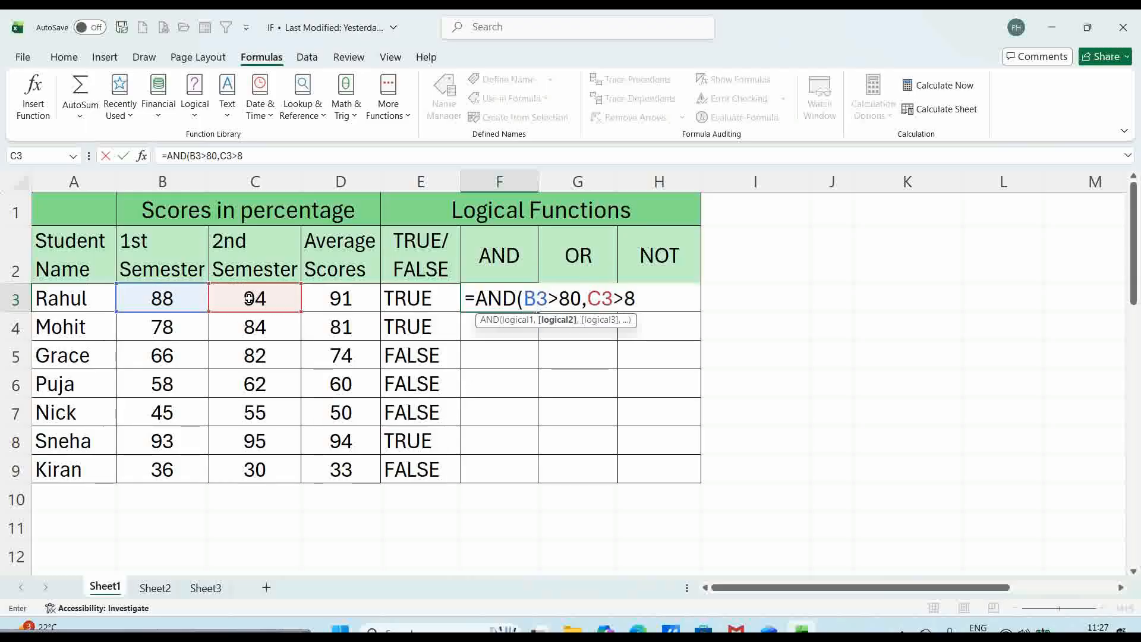
pyautogui.write(')')
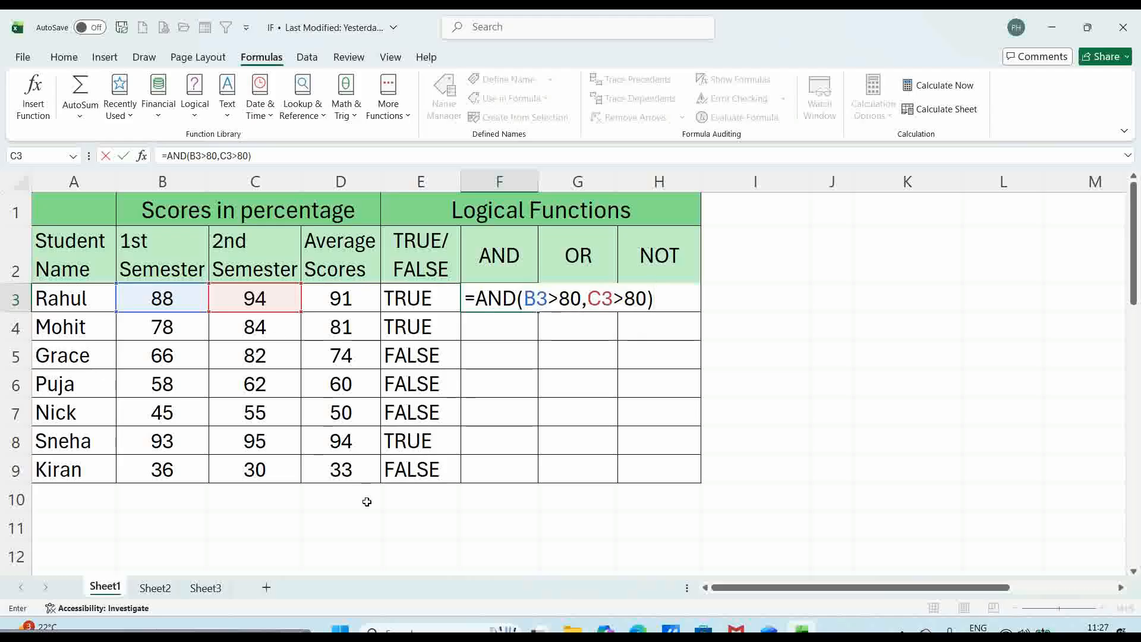
pyautogui.press('Return')
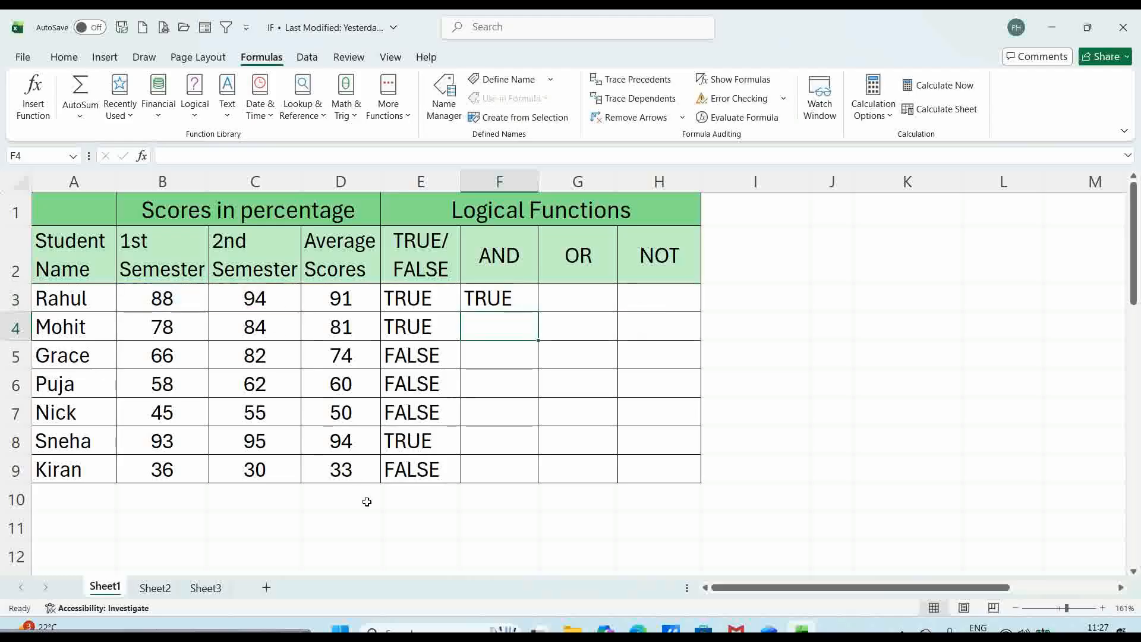
# - Fill the AND formula from F3 down to F9 and check the copied formula in F4
pyautogui.click(519, 291)
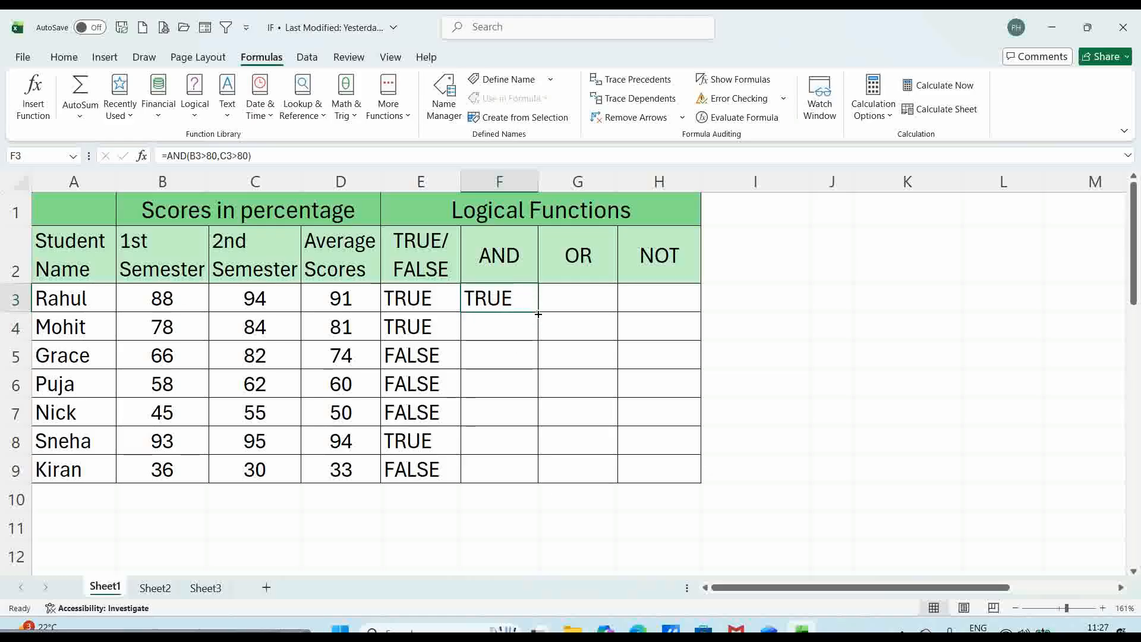
pyautogui.doubleClick(538, 313)
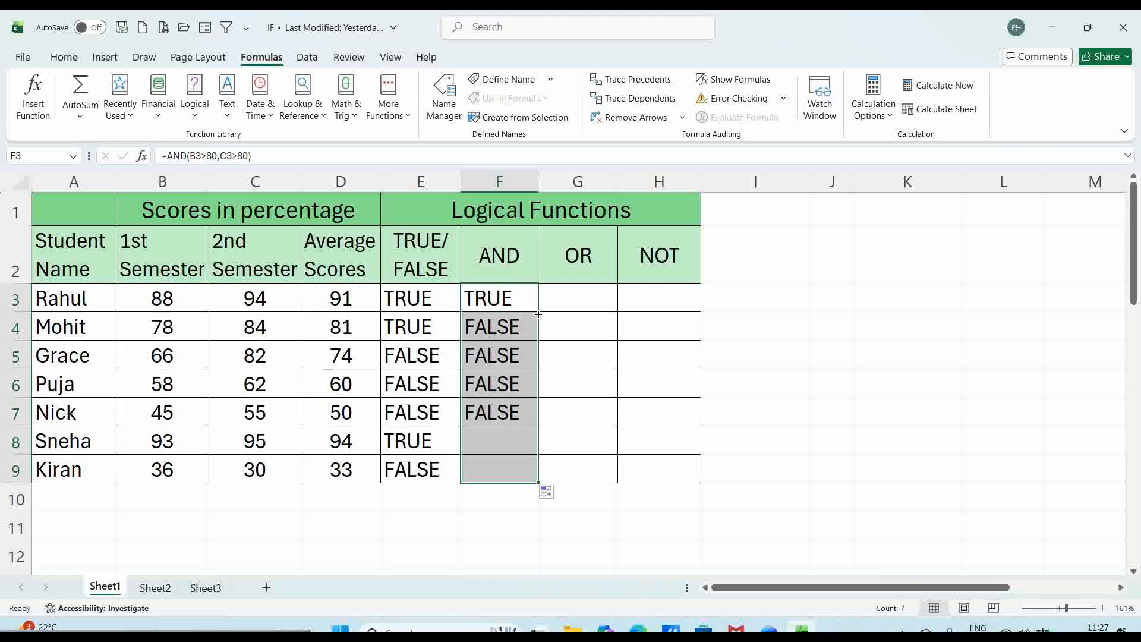
pyautogui.click(504, 329)
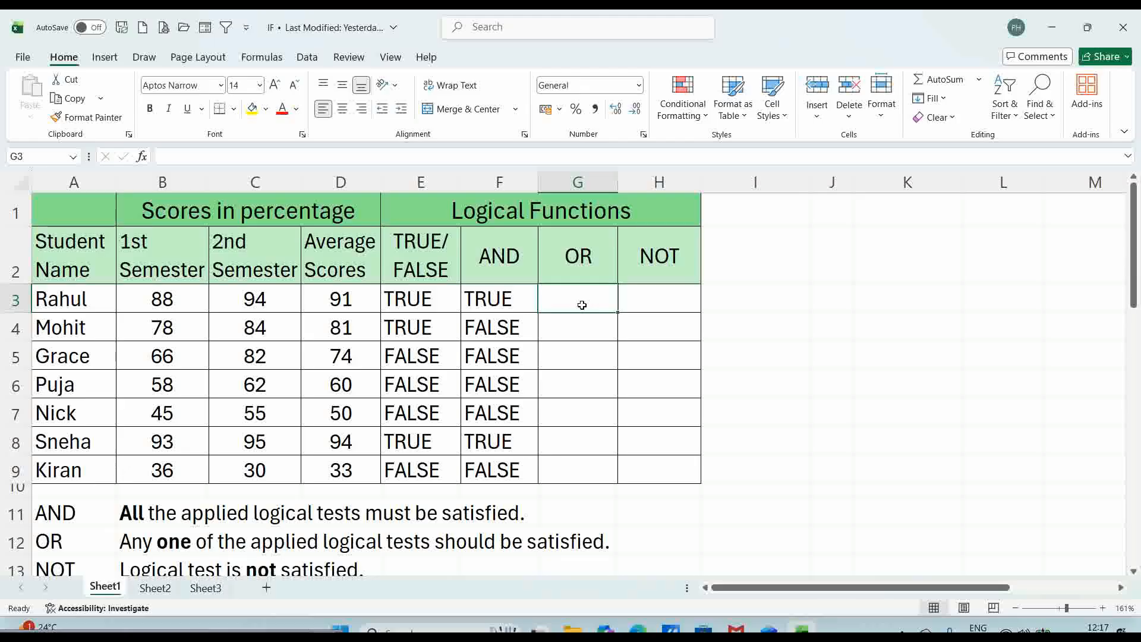
# - Test whether either semester score exceeds 80 by entering =OR(B3>80,C3>80) in cell G3 of the OR column
pyautogui.write('=')
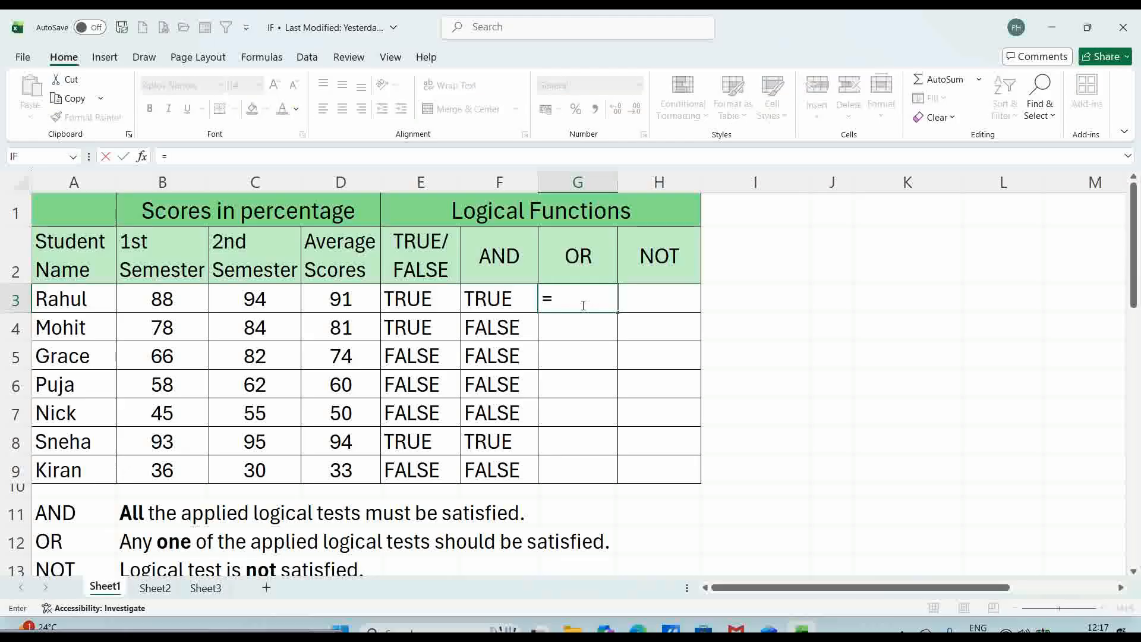
pyautogui.write('OR(')
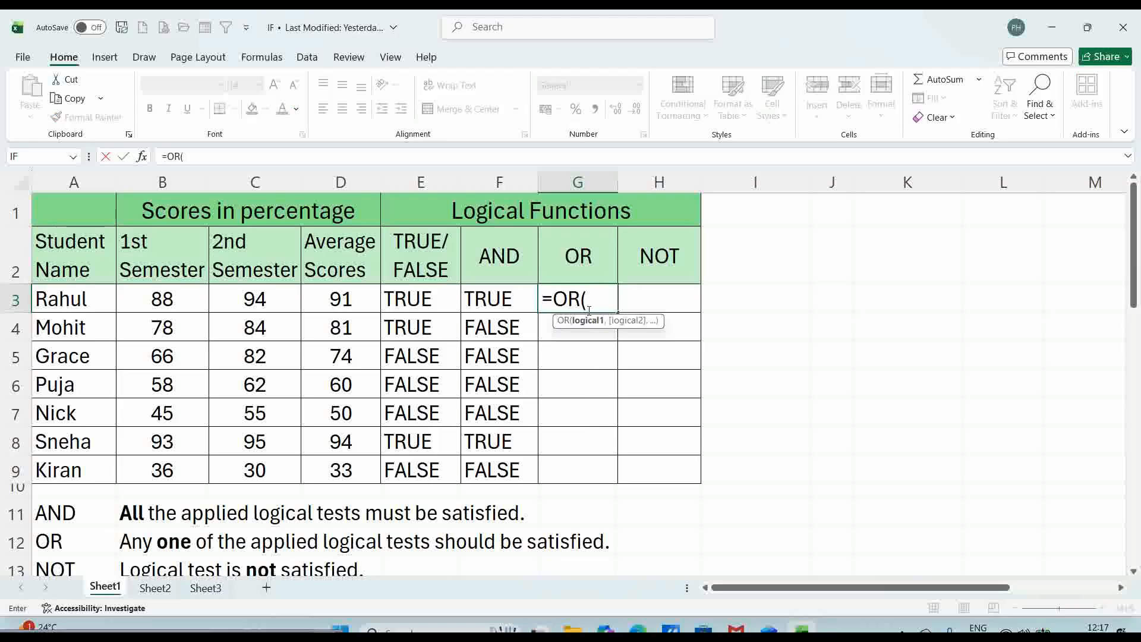
pyautogui.click(173, 299)
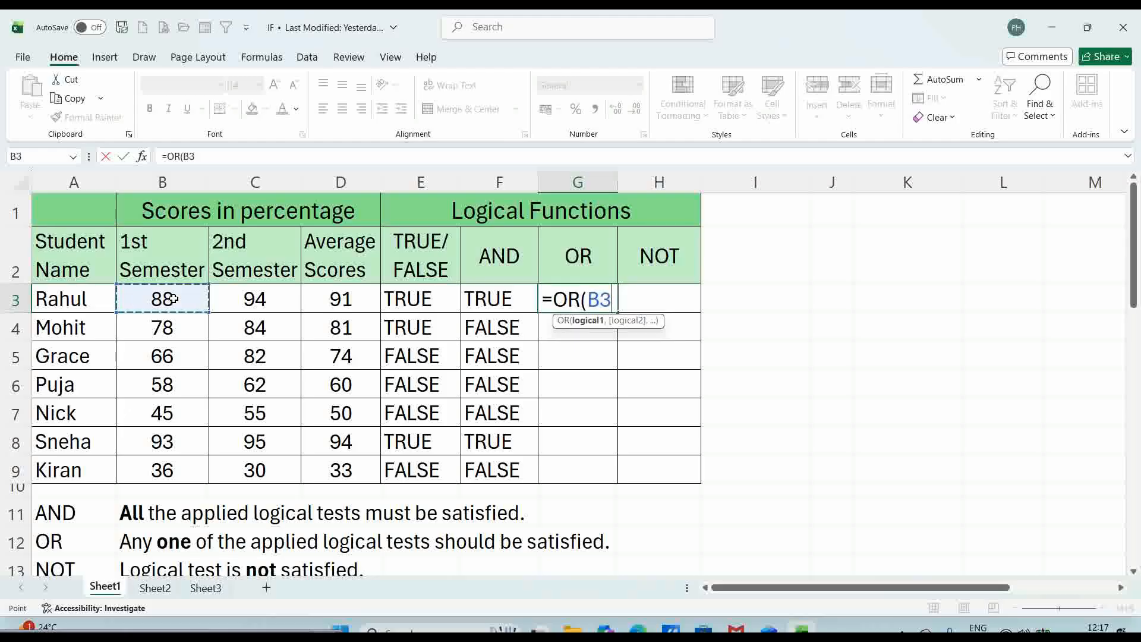
pyautogui.write('>')
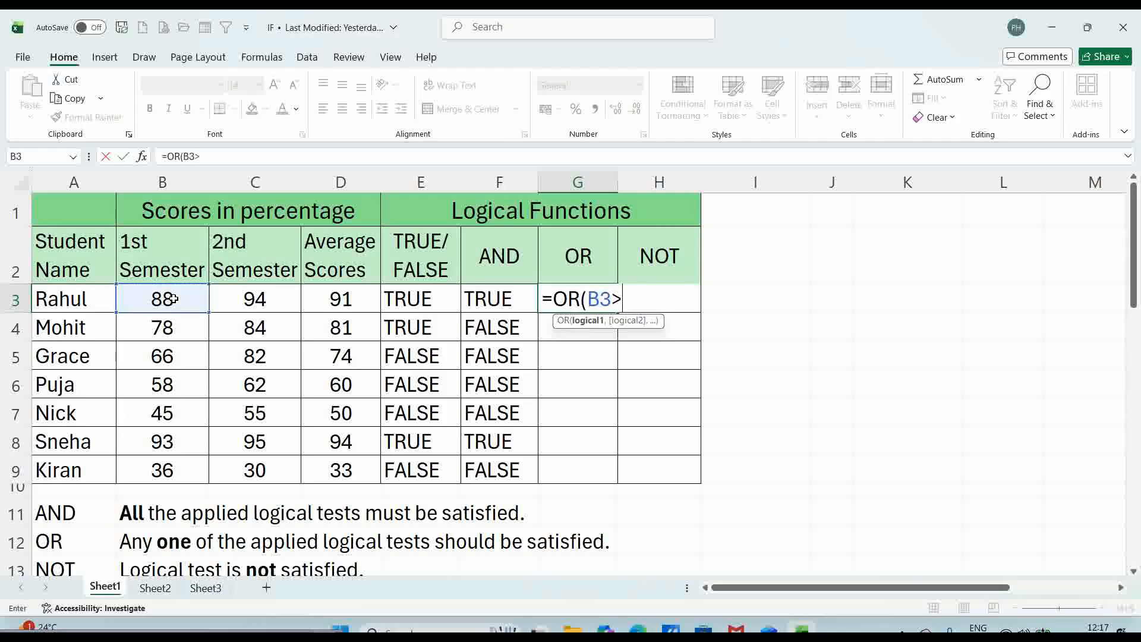
pyautogui.write('80,')
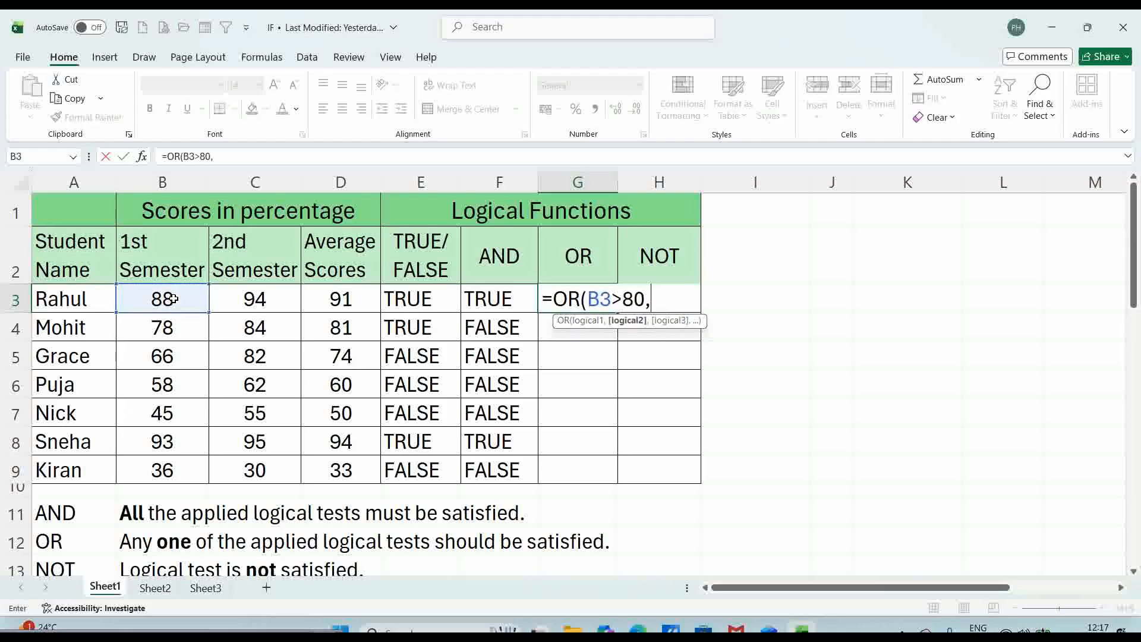
pyautogui.click(248, 299)
pyautogui.write('>80')
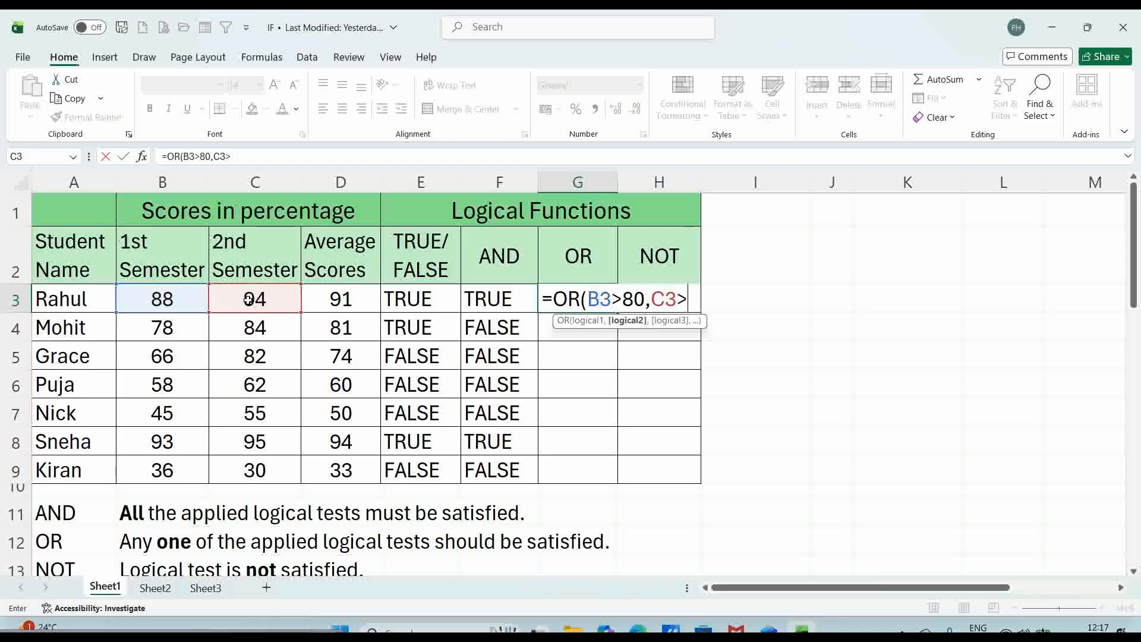
pyautogui.write(')')
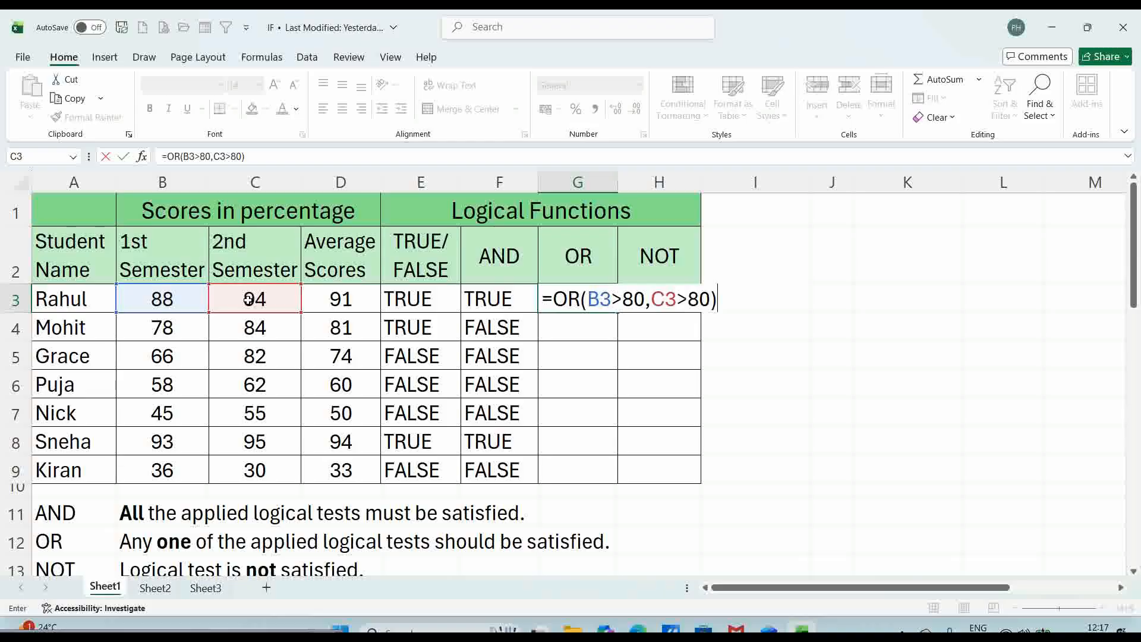
pyautogui.press('Return')
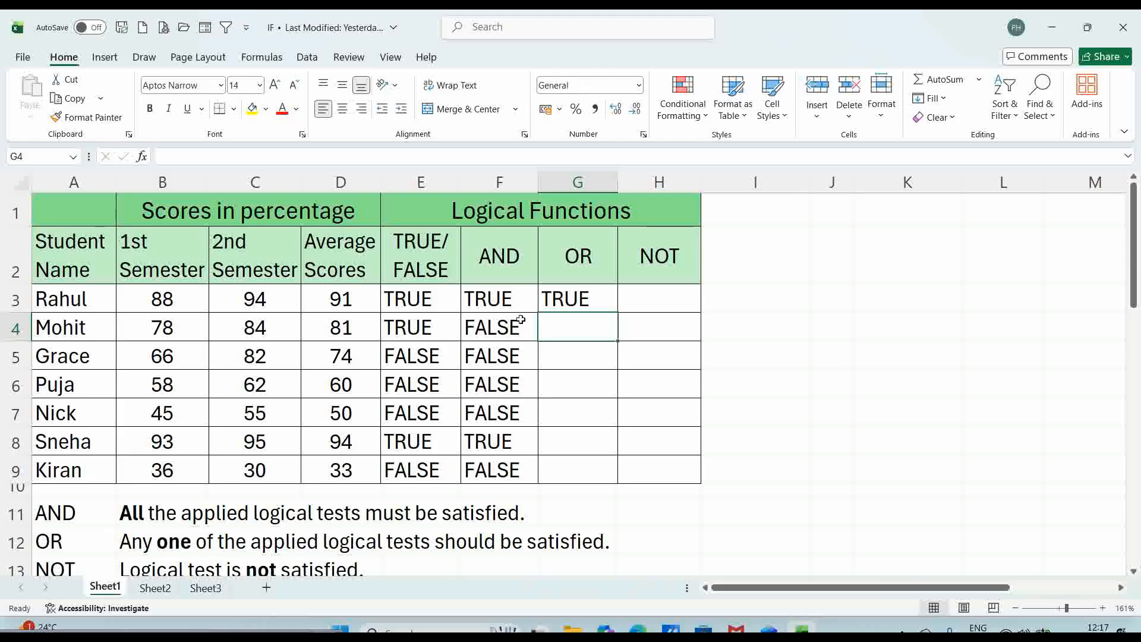
# - Fill the OR formula from G3 down to G9 and check the copied formulas in G4 and G5
pyautogui.click(597, 295)
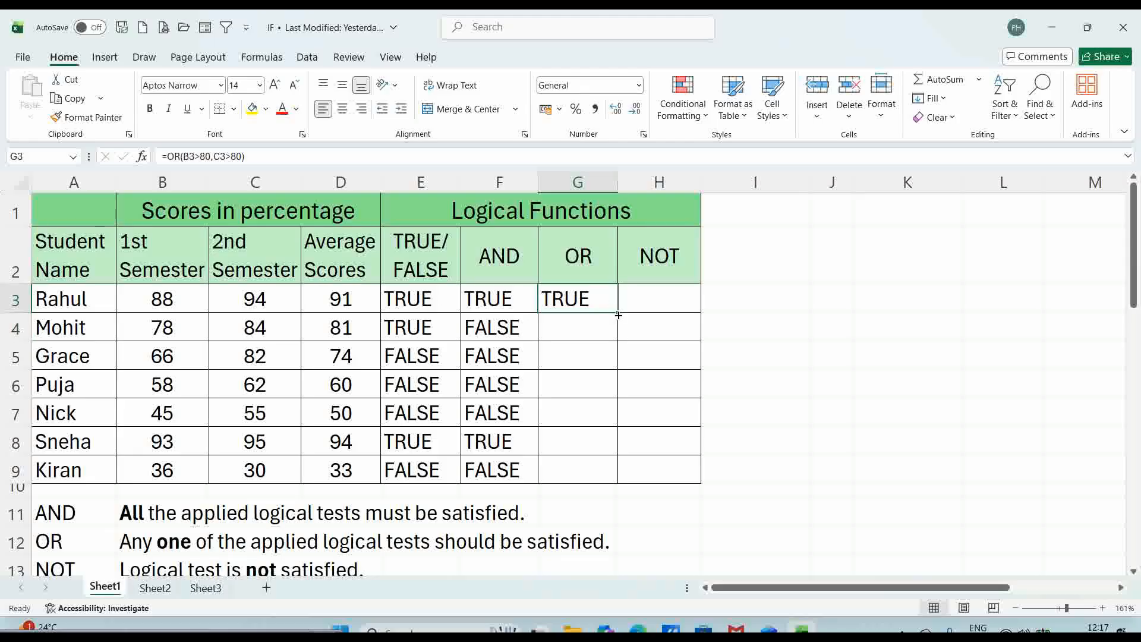
pyautogui.moveTo(618, 315); pyautogui.dragTo(612, 475)
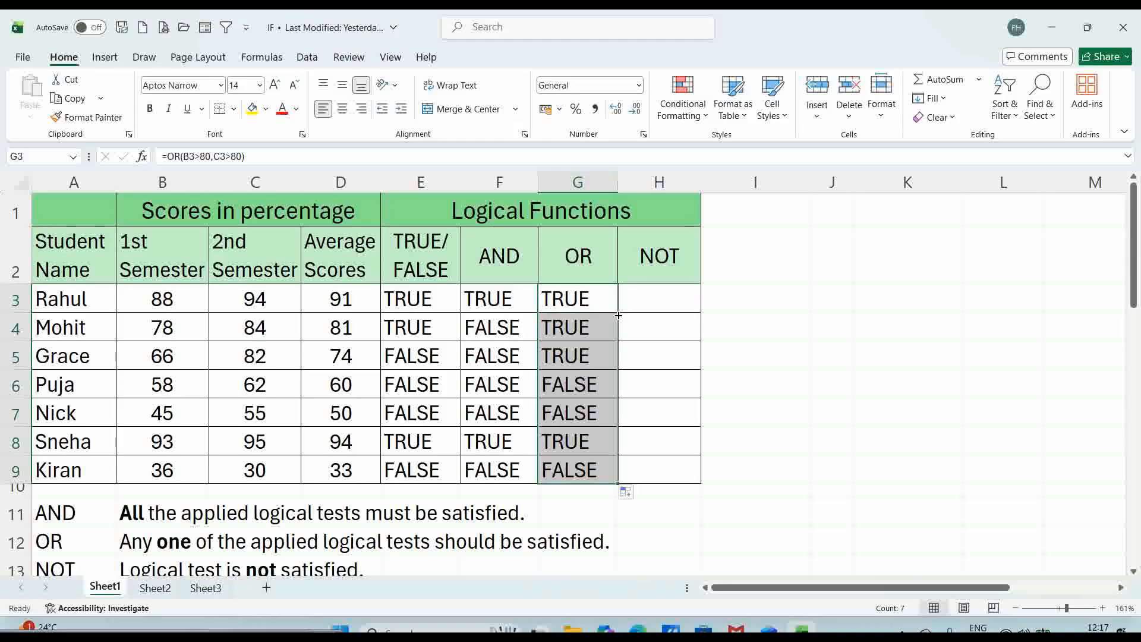
pyautogui.click(587, 327)
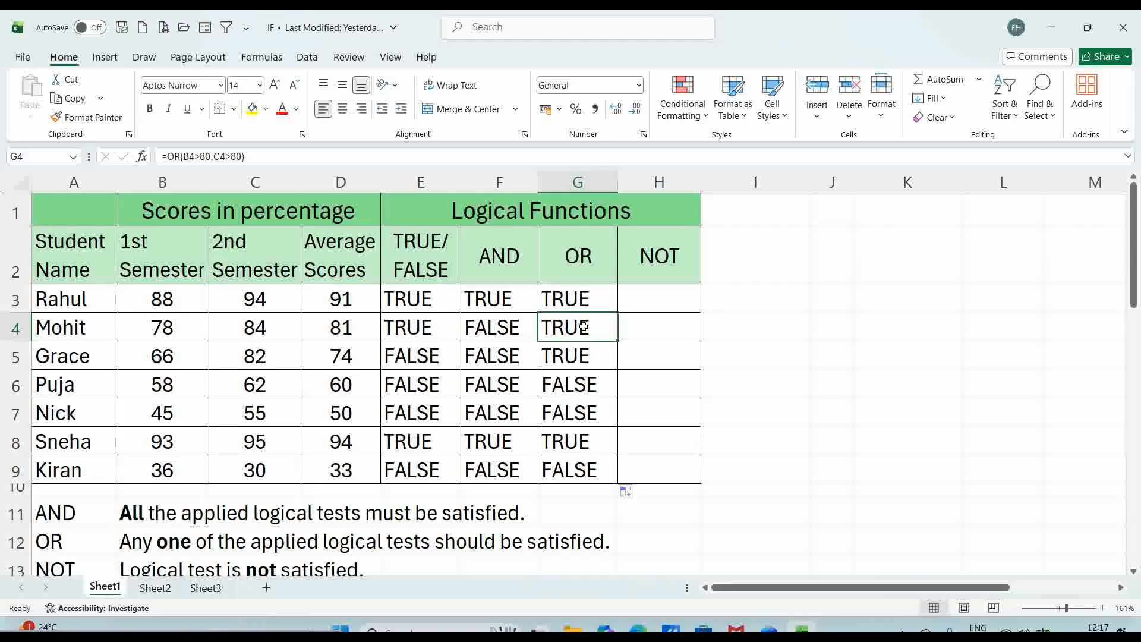
pyautogui.click(586, 355)
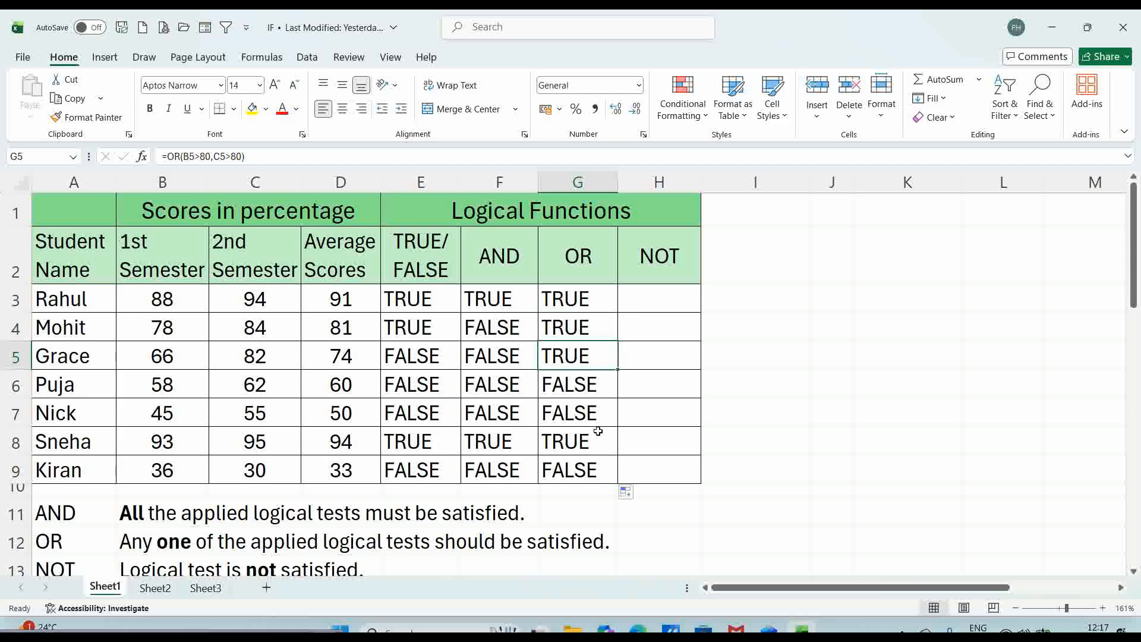
# - Negate the test that the average score exceeds 80 by entering =NOT(D3>80) in cell H3 of the NOT column
pyautogui.click(655, 298)
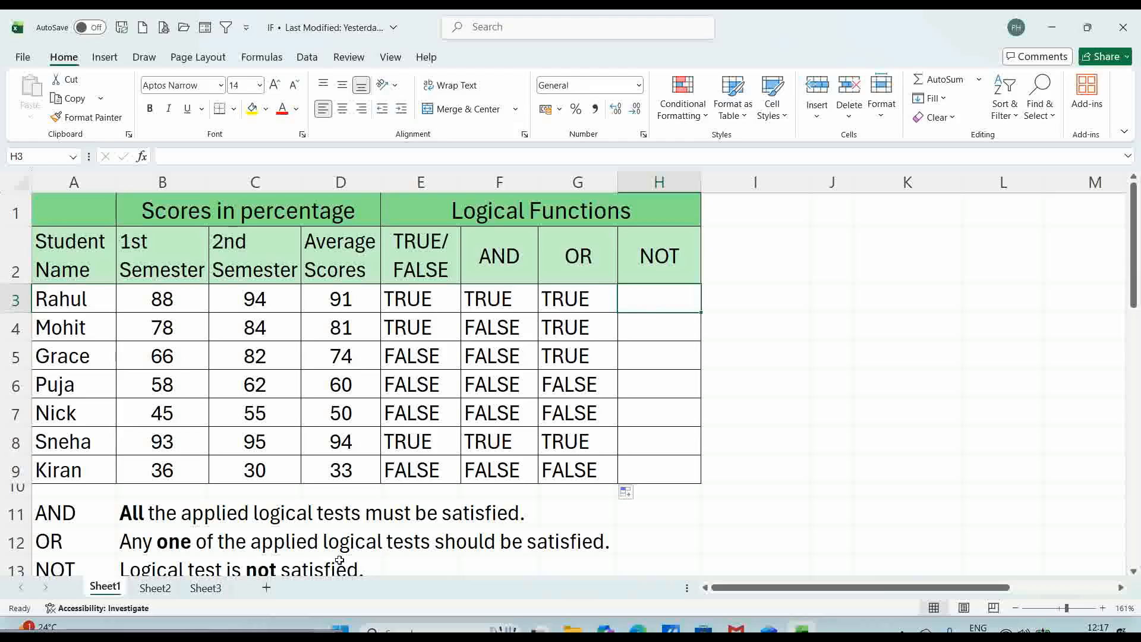
pyautogui.click(1133, 571)
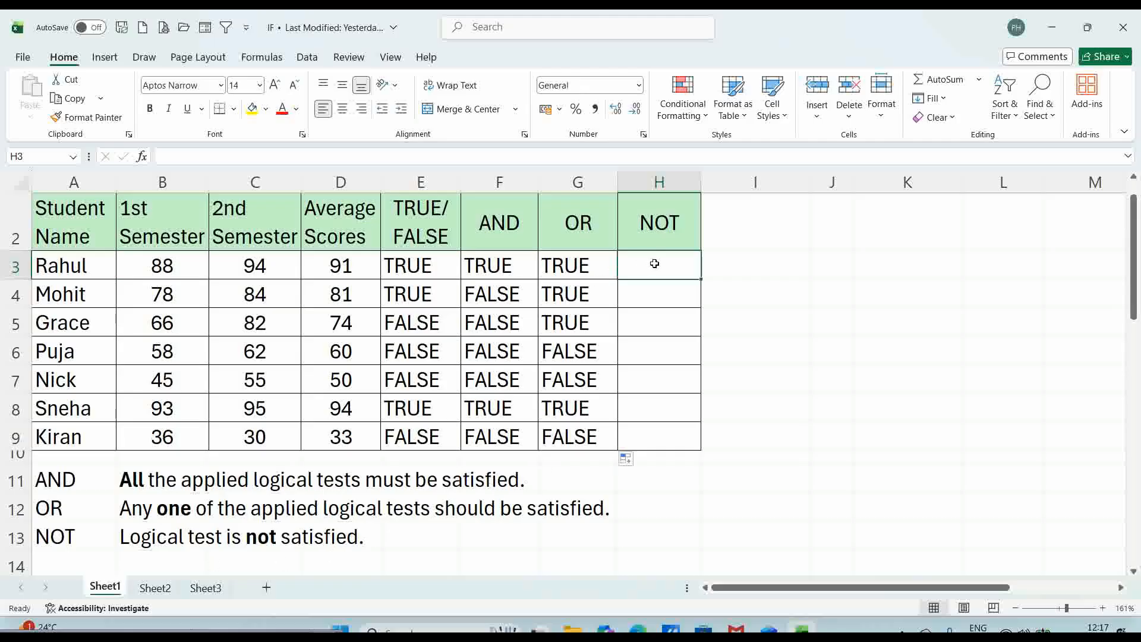
pyautogui.press('Up')
pyautogui.press('Up')
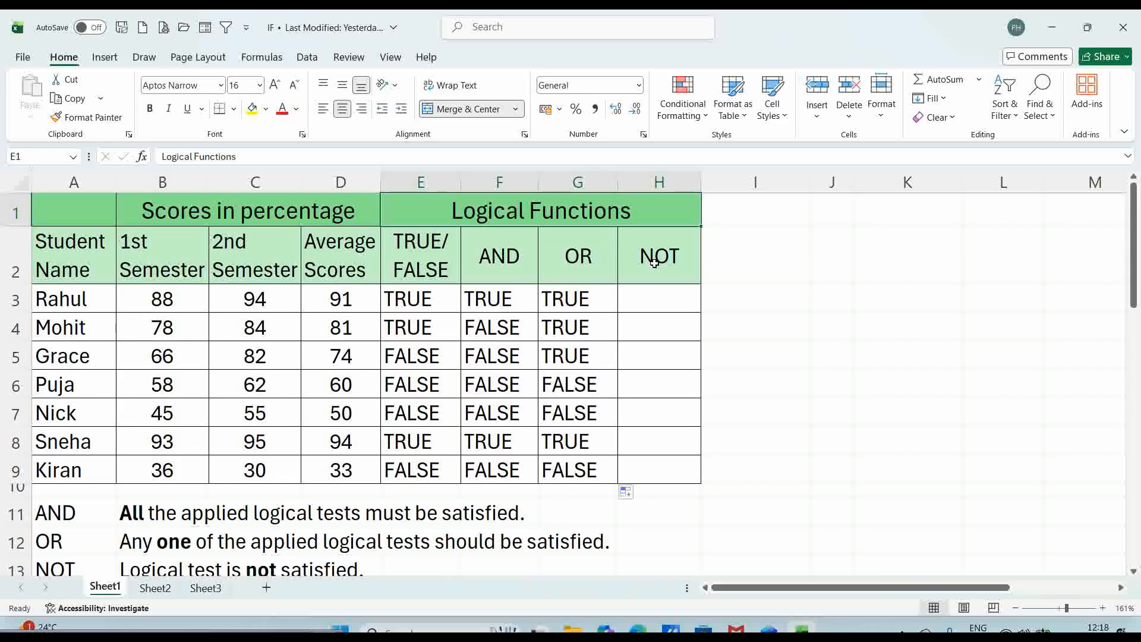
pyautogui.click(654, 296)
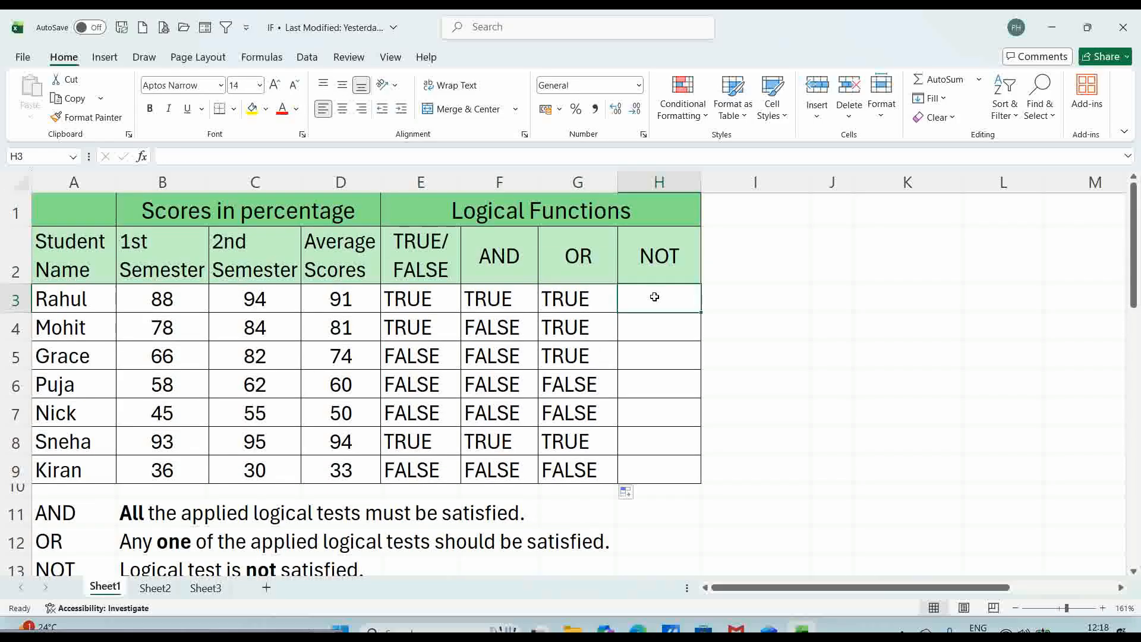
pyautogui.write('=')
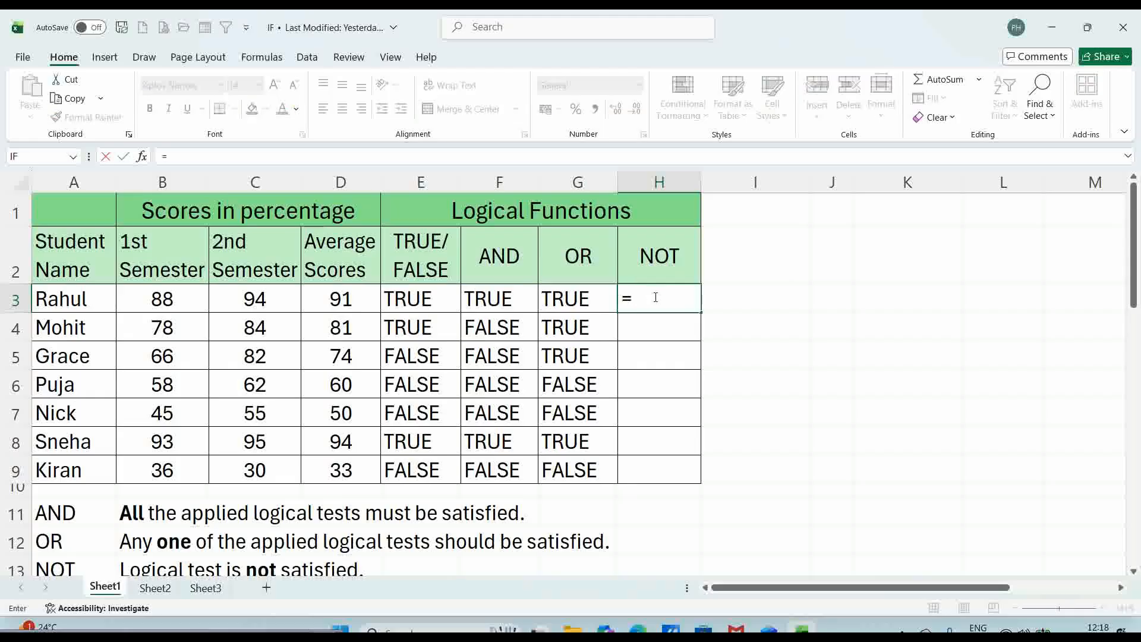
pyautogui.write('NO')
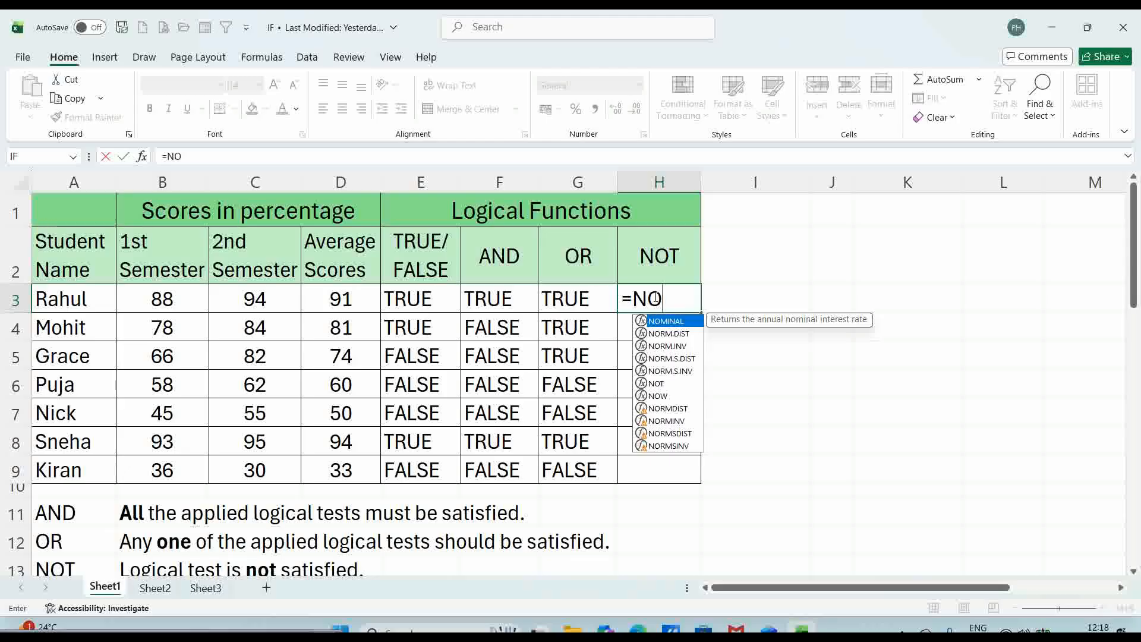
pyautogui.write('T(')
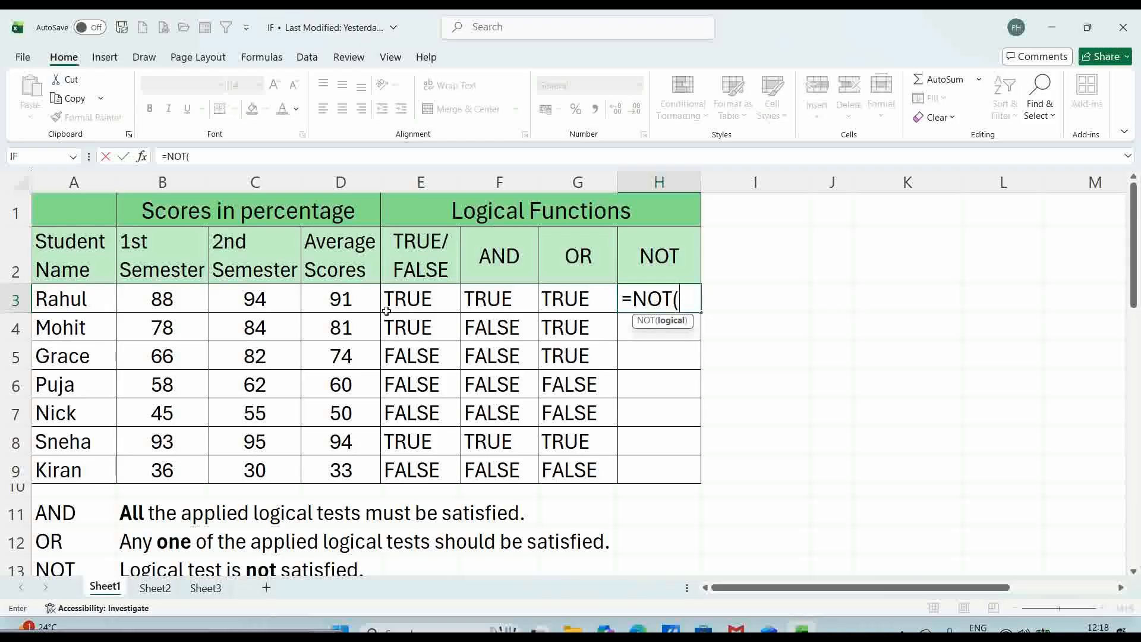
pyautogui.click(346, 299)
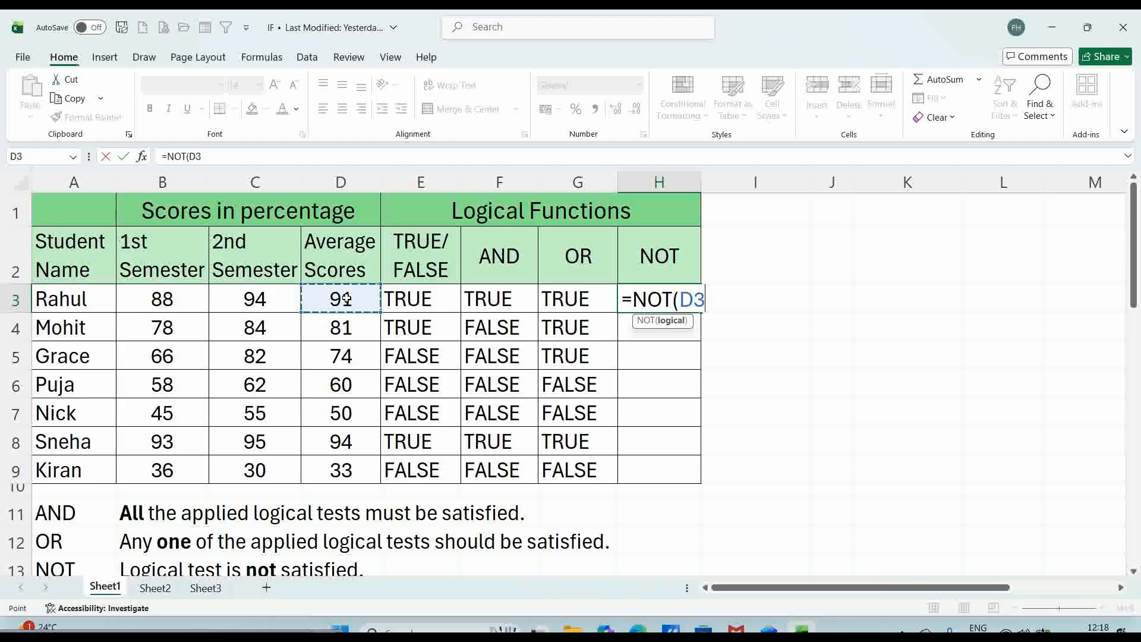
pyautogui.write('>80')
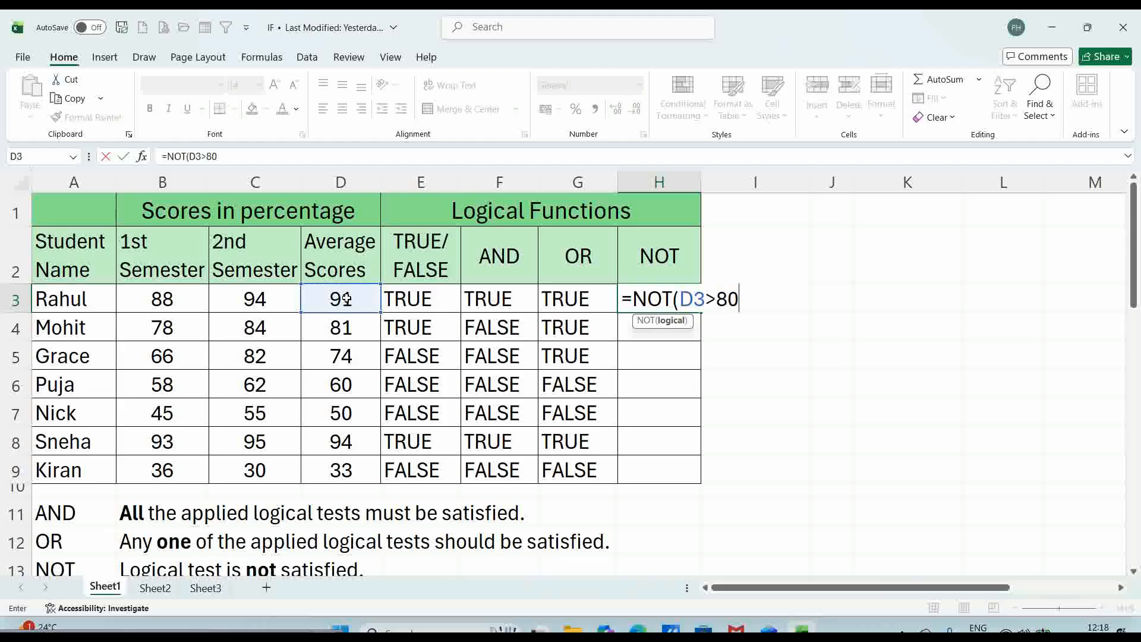
pyautogui.write(')')
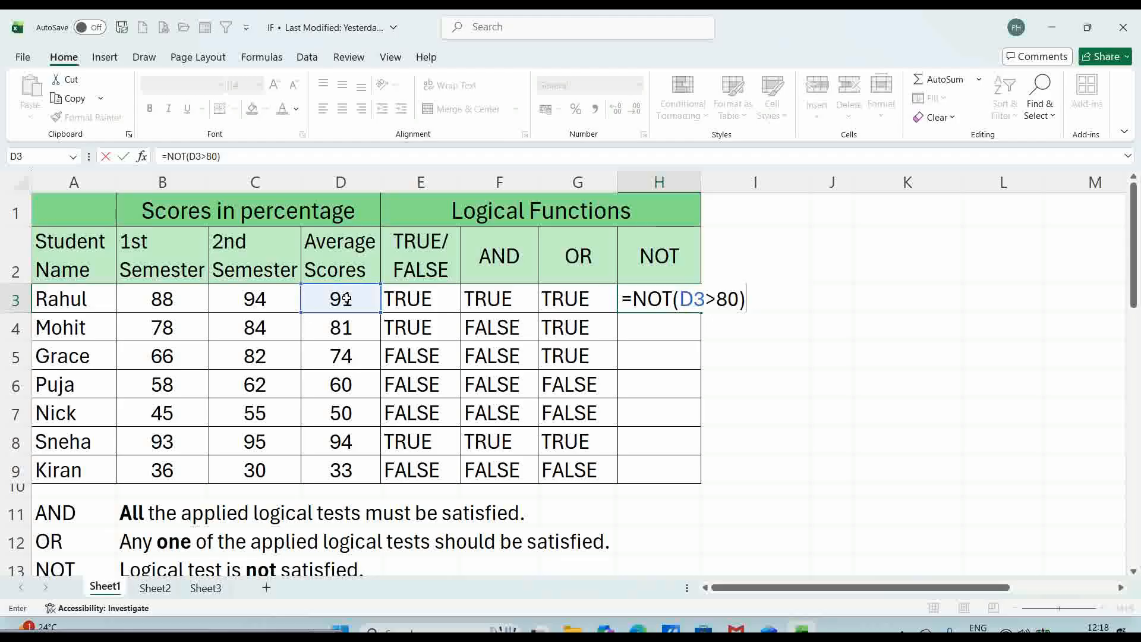
pyautogui.press('Return')
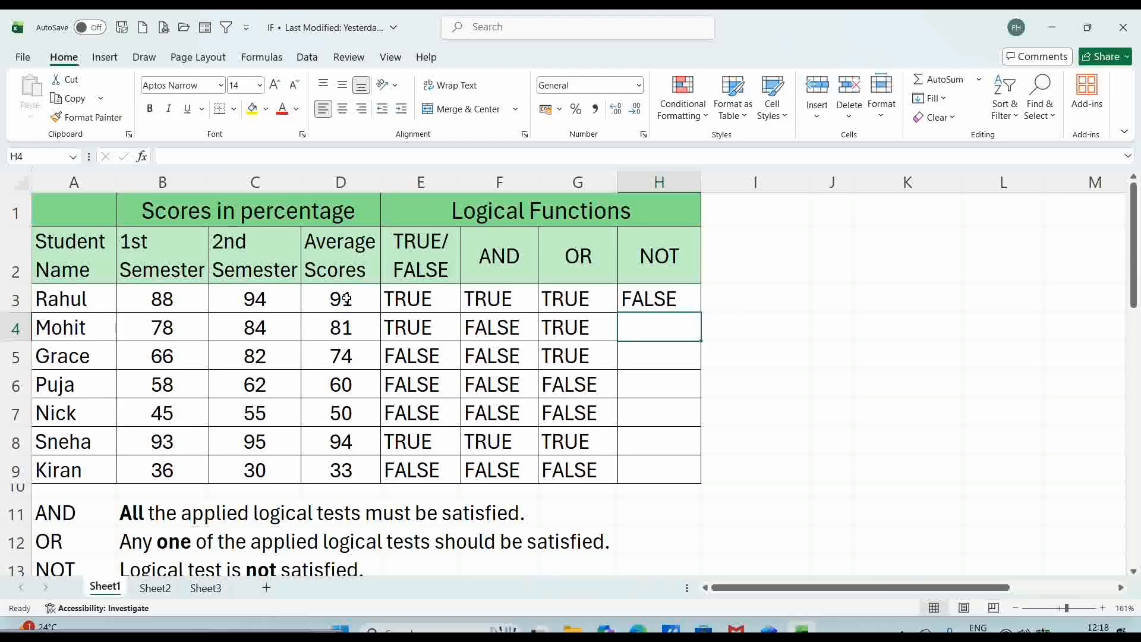
# - Fill the NOT formula from H3 down to H9, then reselect H3 to review its formula
pyautogui.click(682, 297)
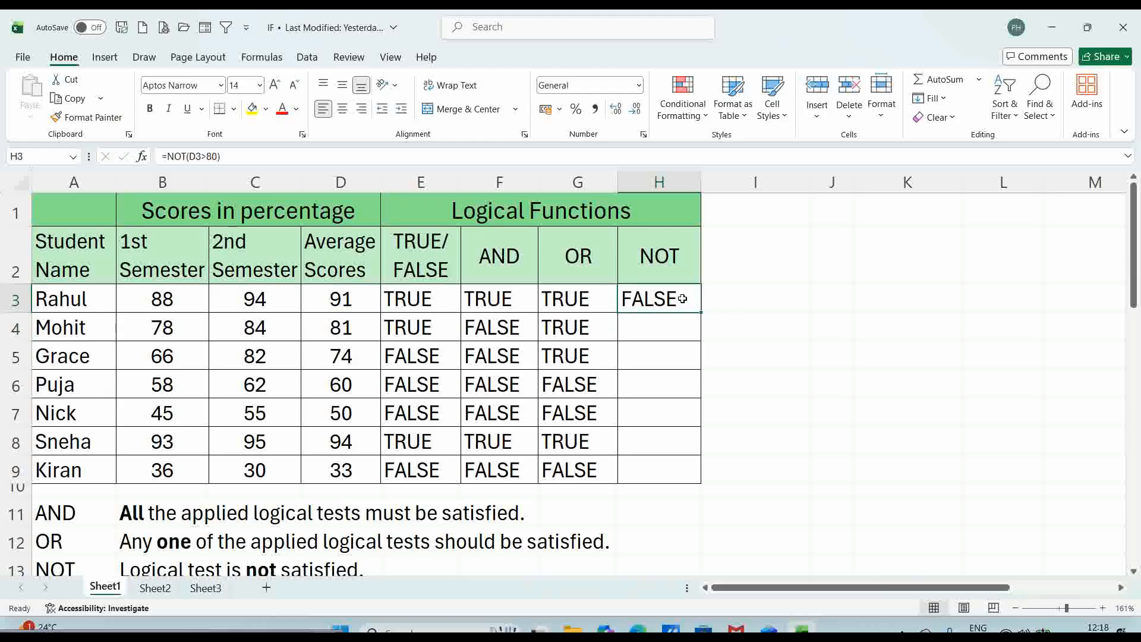
pyautogui.doubleClick(700, 312)
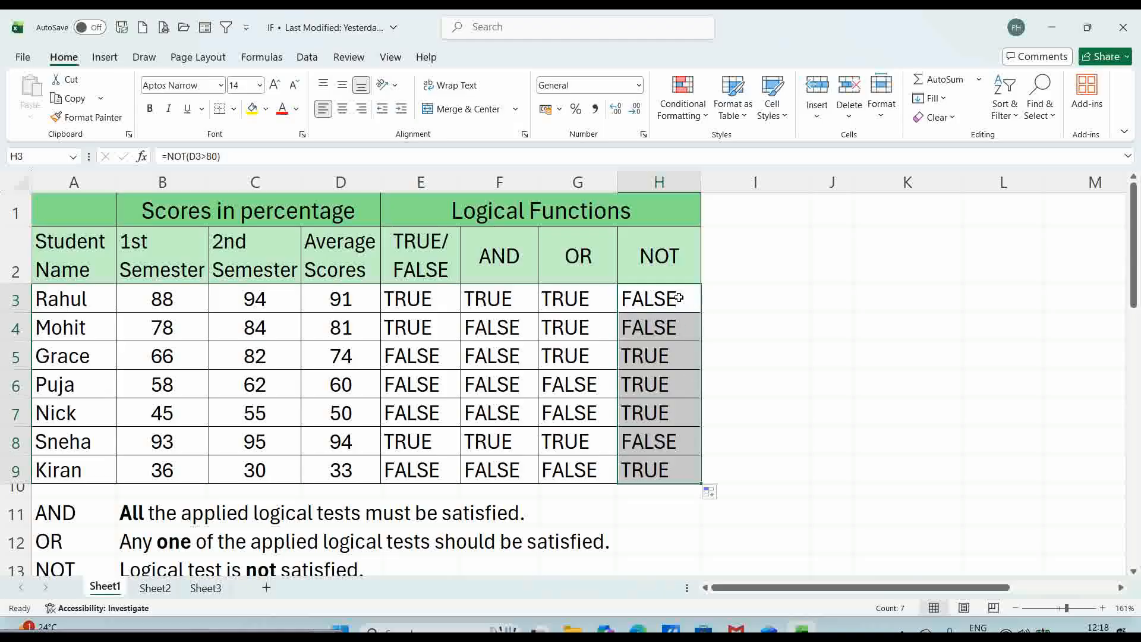
pyautogui.click(678, 297)
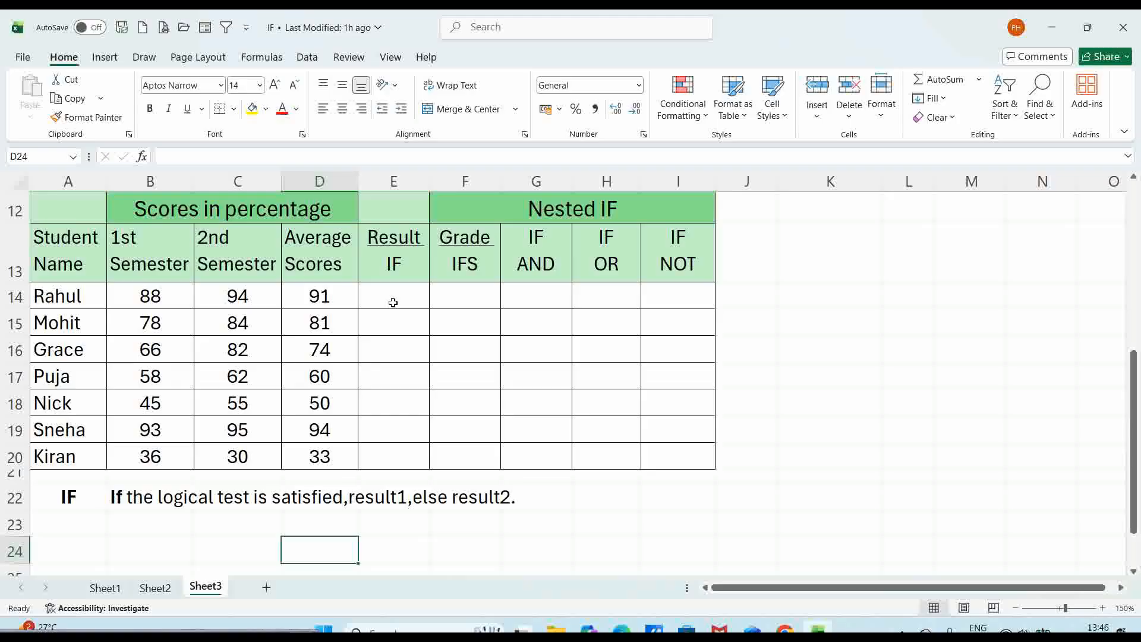
# - Grade the first student's average score by entering =IF(D14>35,"PASS","FAIL") in cell E14 of the Result IF column
pyautogui.click(399, 298)
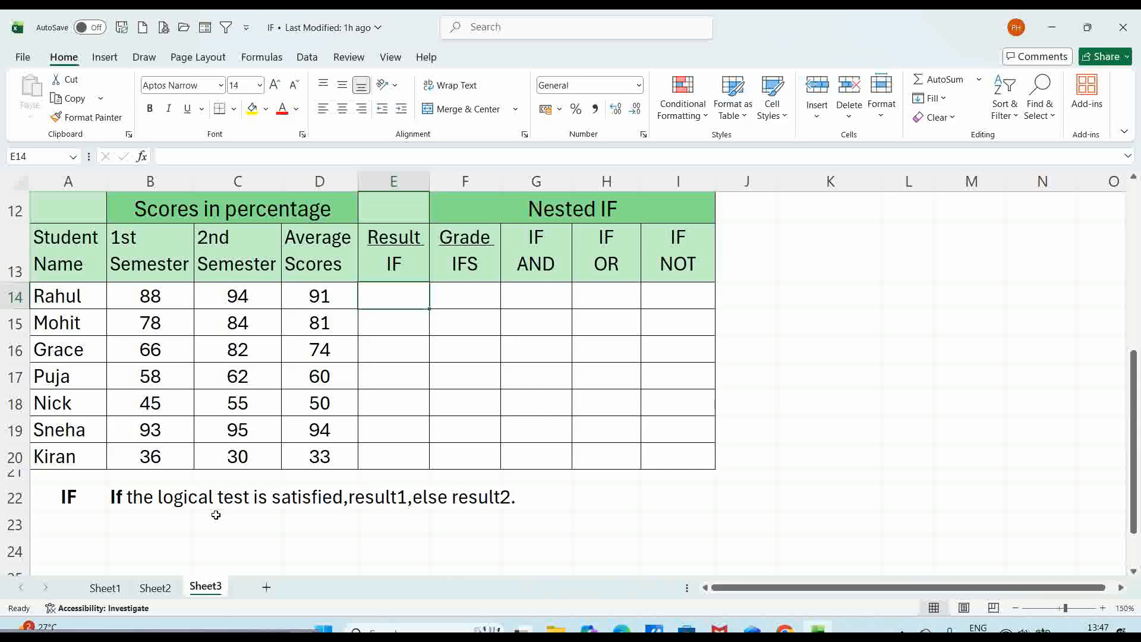
pyautogui.write('=')
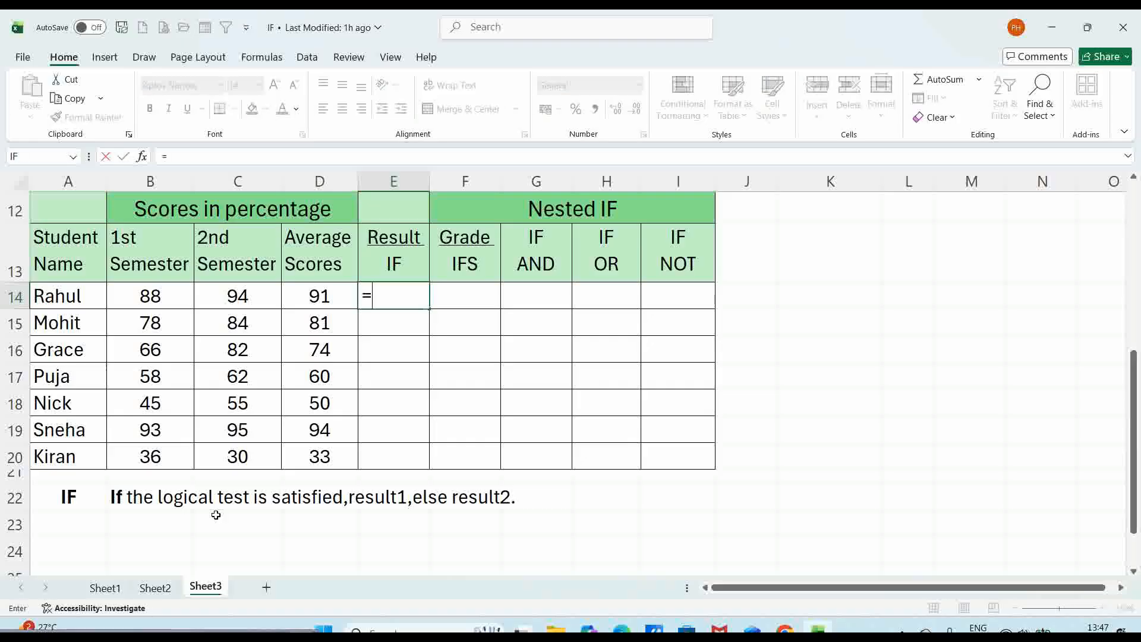
pyautogui.write('IF')
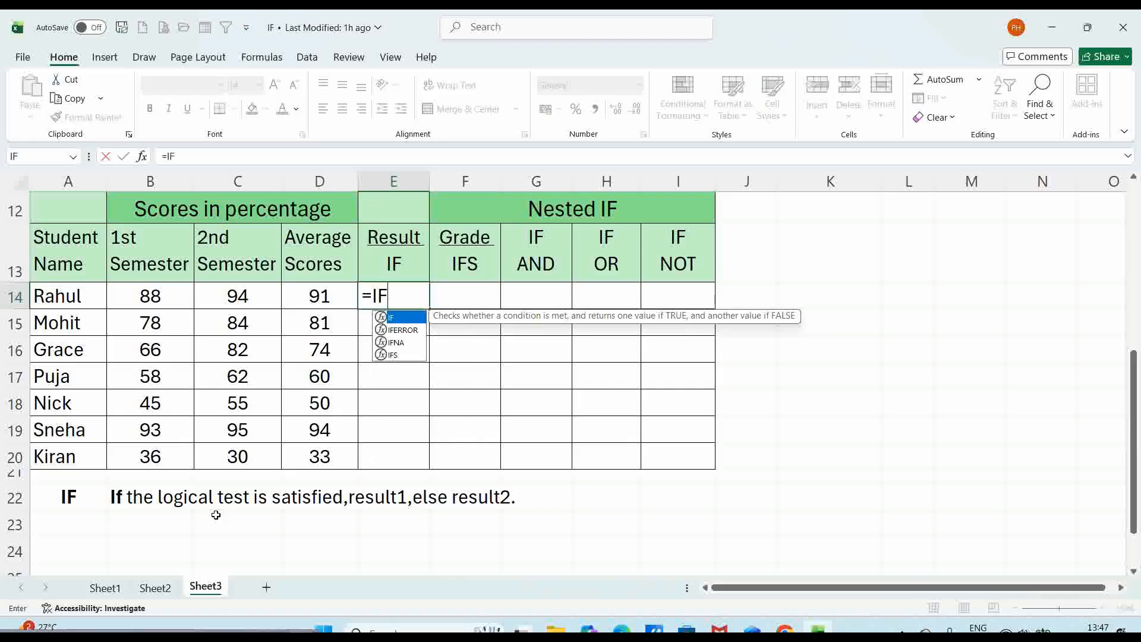
pyautogui.write('(')
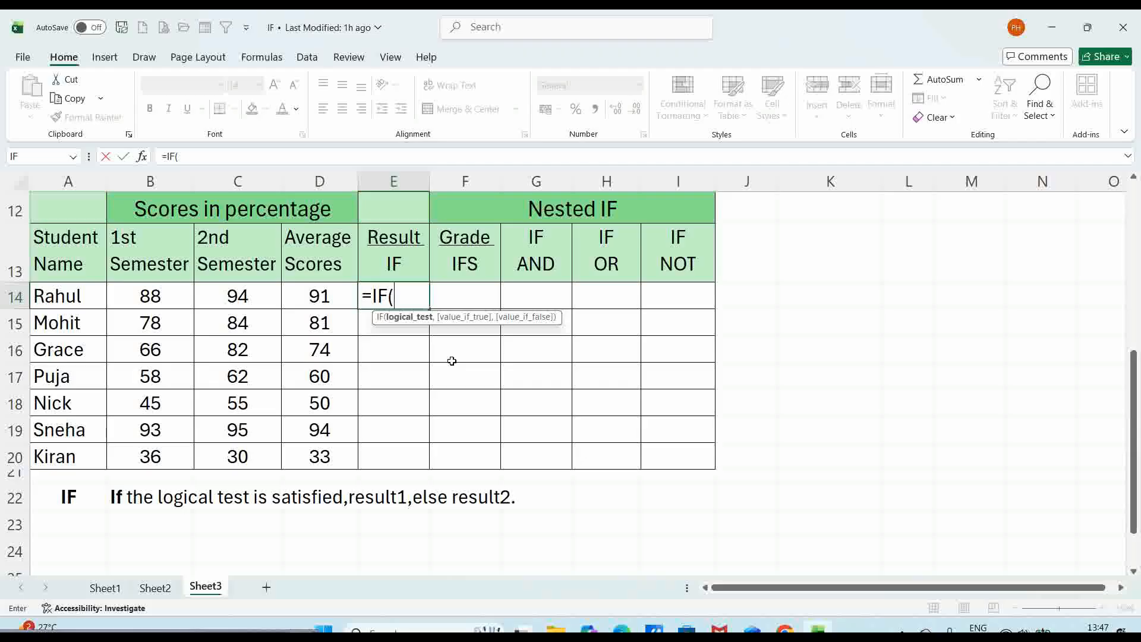
pyautogui.click(316, 295)
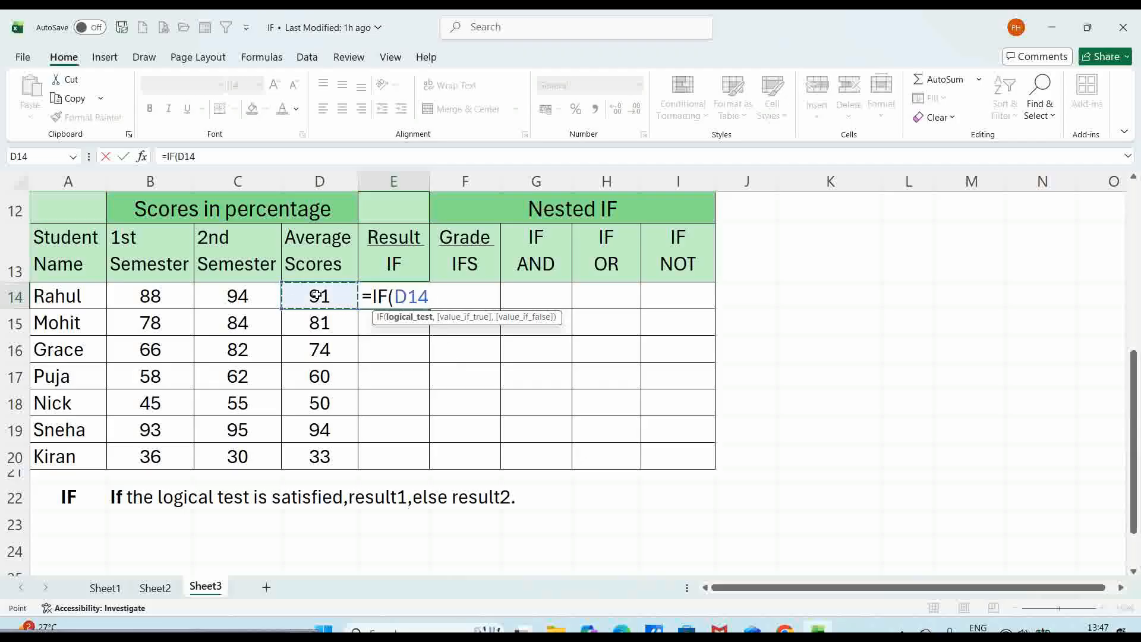
pyautogui.write('>3')
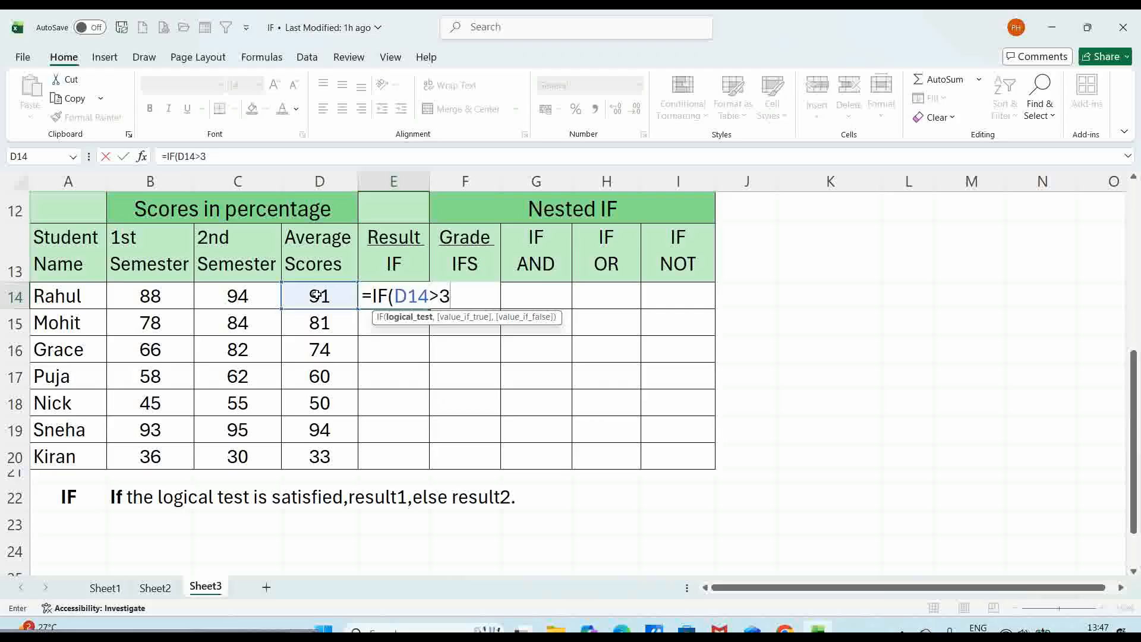
pyautogui.write('5,')
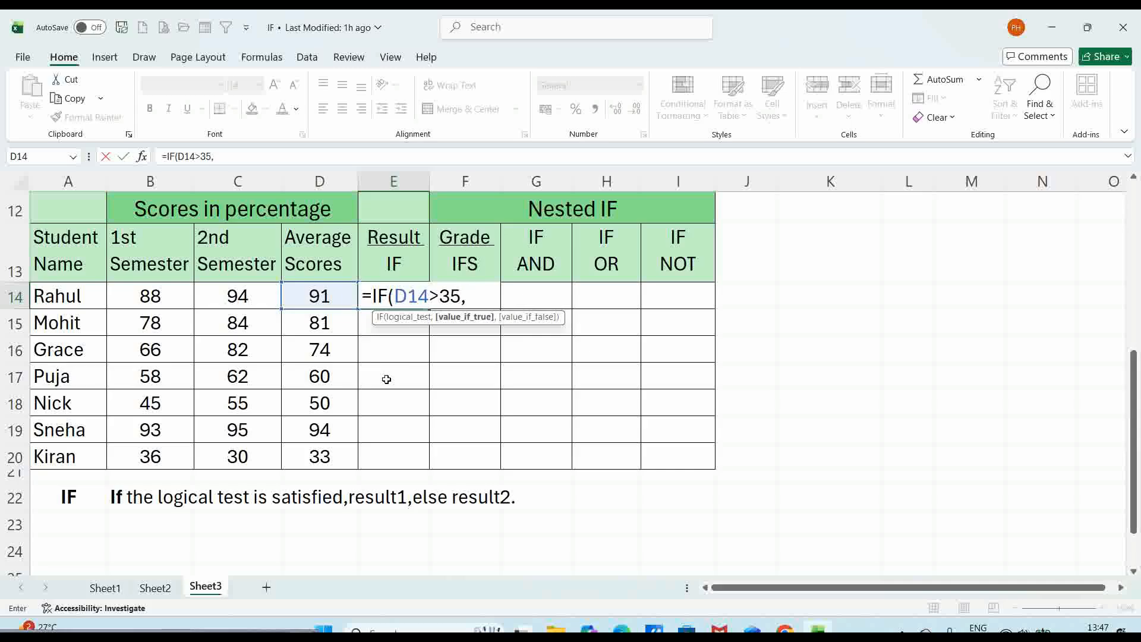
pyautogui.write('"PASS')
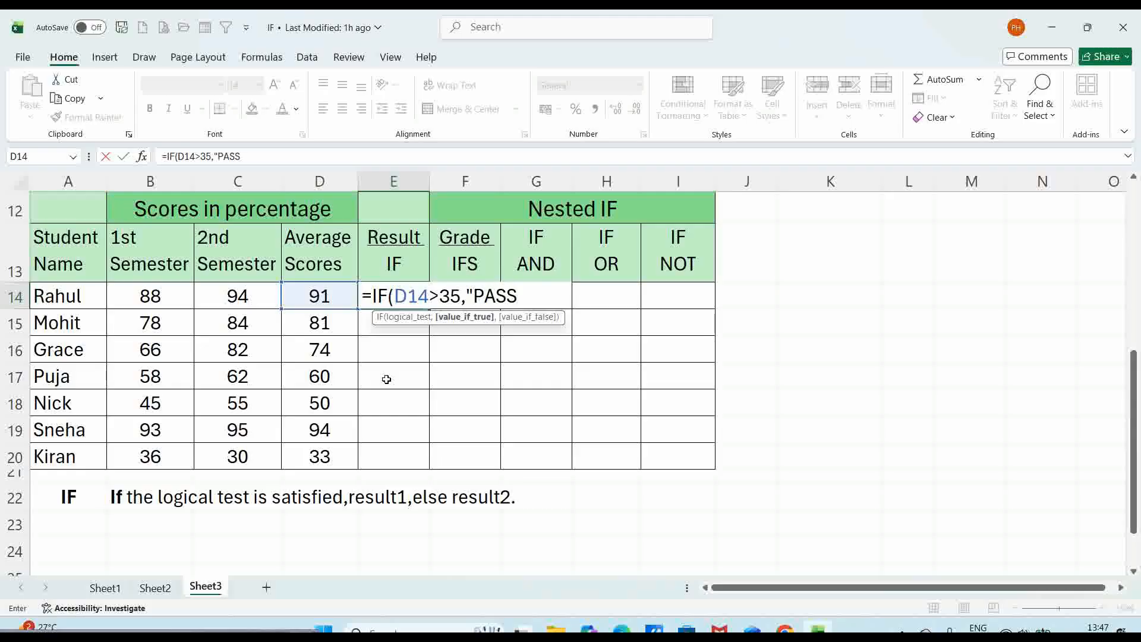
pyautogui.write('",')
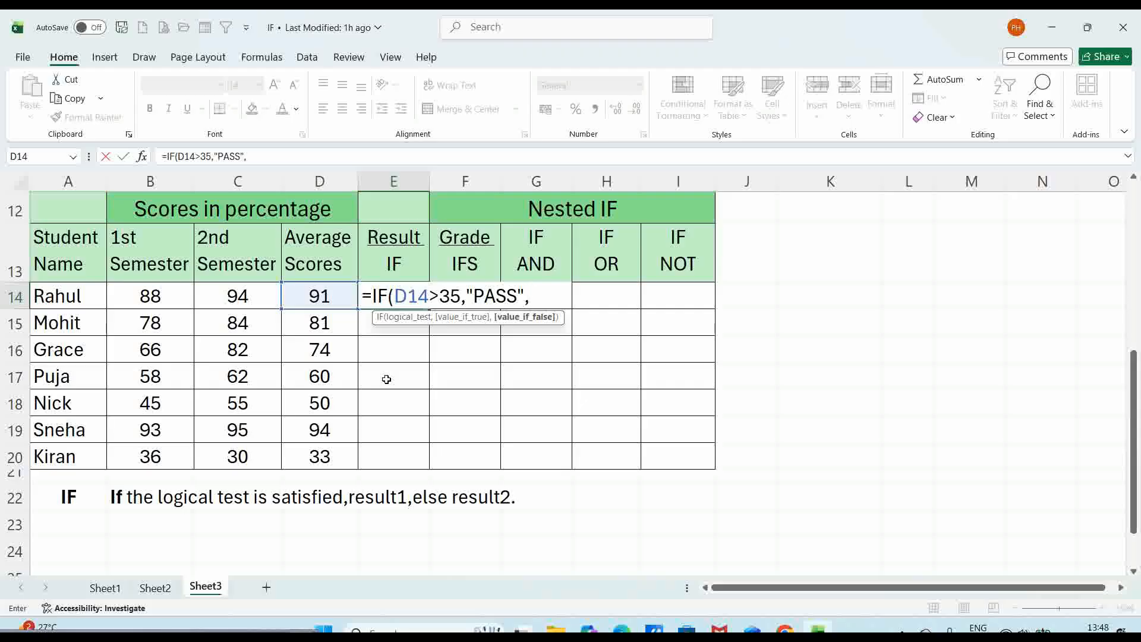
pyautogui.write("'")
pyautogui.press('BackSpace')
pyautogui.write('"FAIL"')
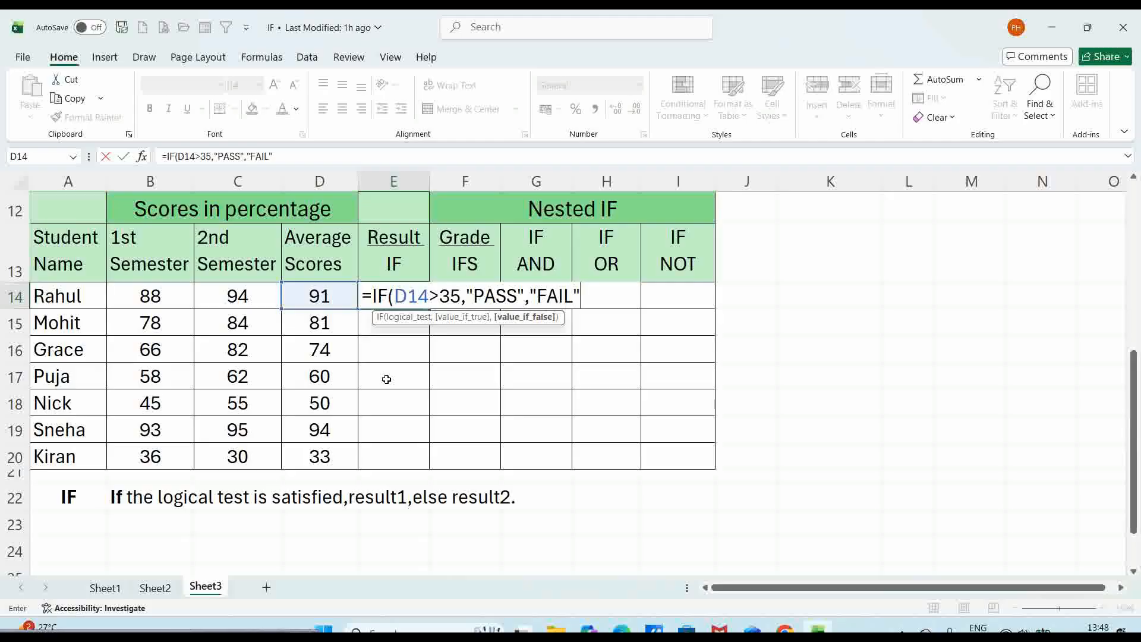
pyautogui.write(')')
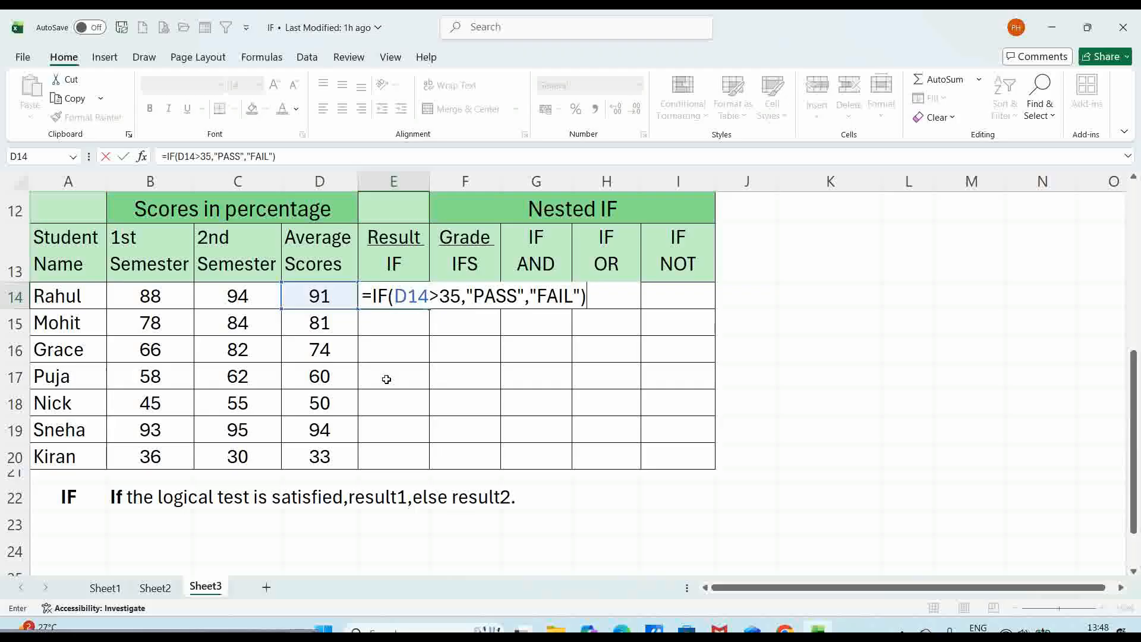
pyautogui.press('Return')
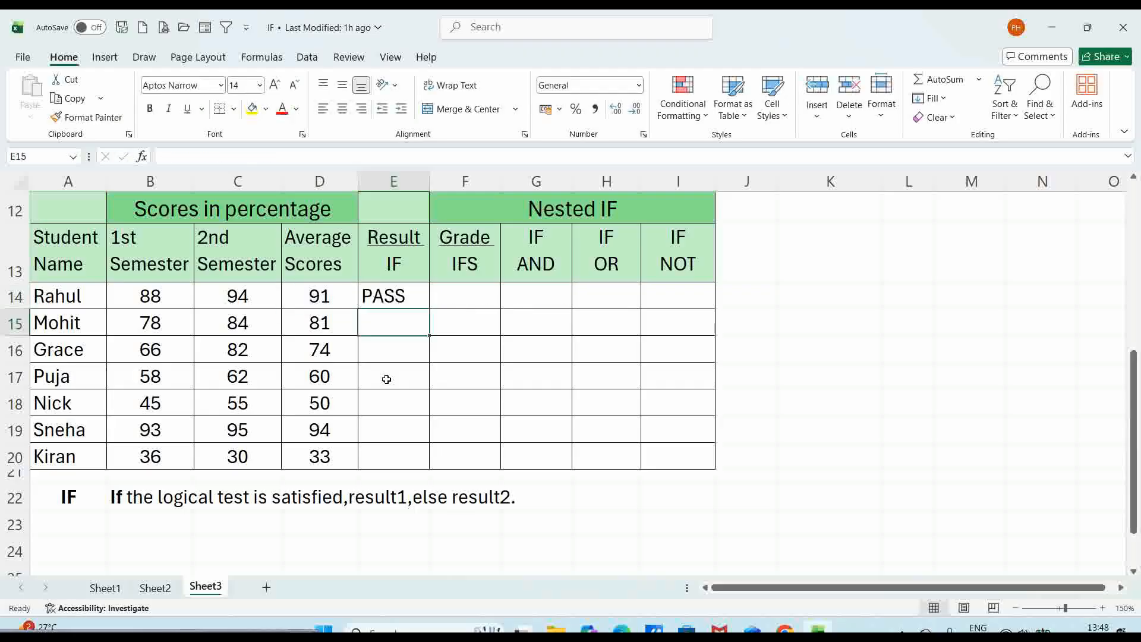
# - Fill the IF formula from E14 down to E20 and check the copied formula in E20
pyautogui.click(402, 296)
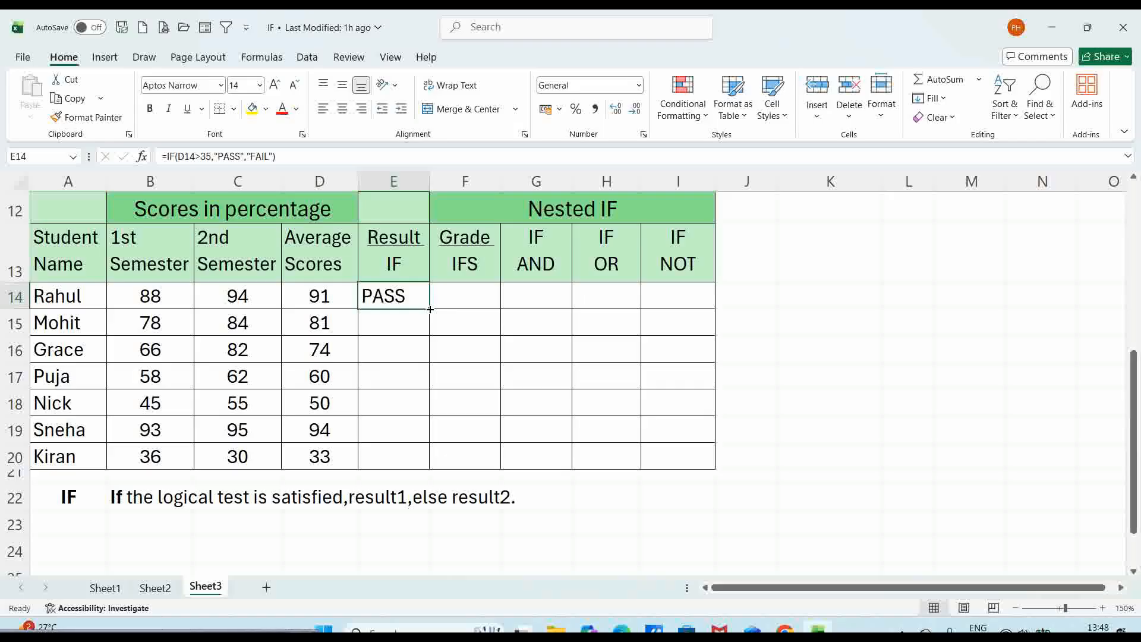
pyautogui.doubleClick(430, 309)
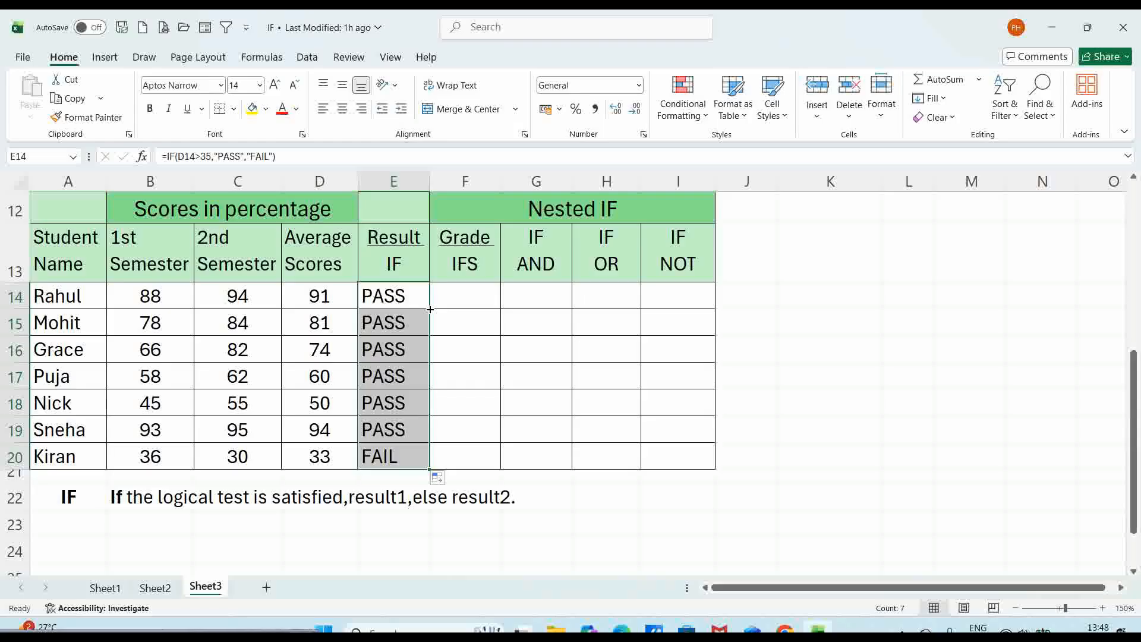
pyautogui.click(419, 458)
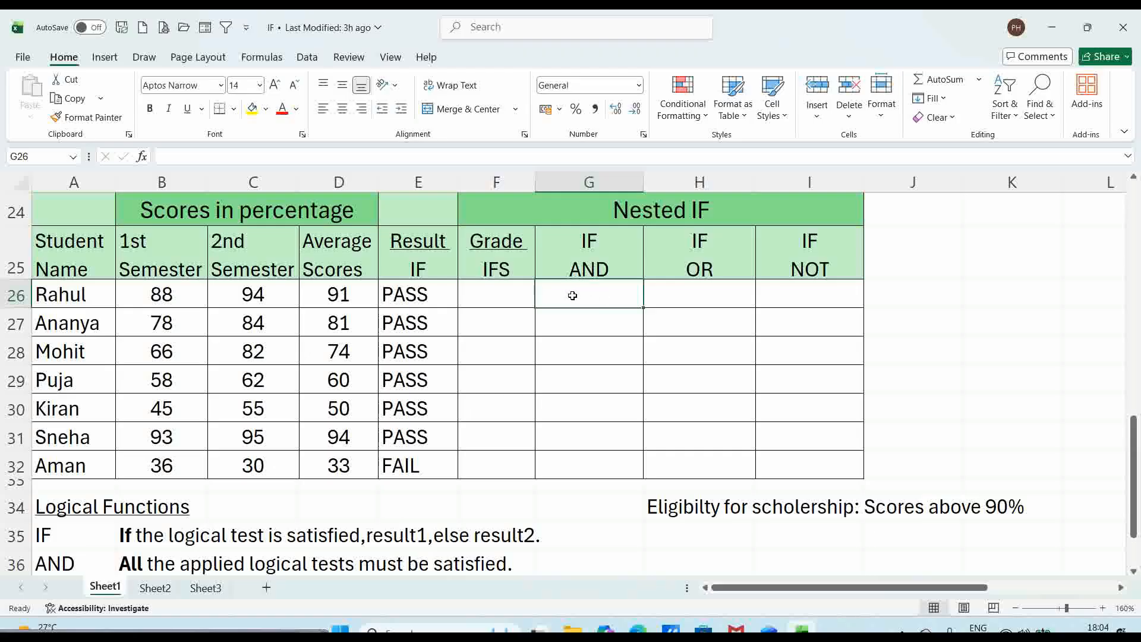
# - Test whether both semester scores exceed 90 by entering =IF(AND(B26>90,C26>90),"Eligible","Not Eligible") in cell G26 of the IF AND column
pyautogui.write('=')
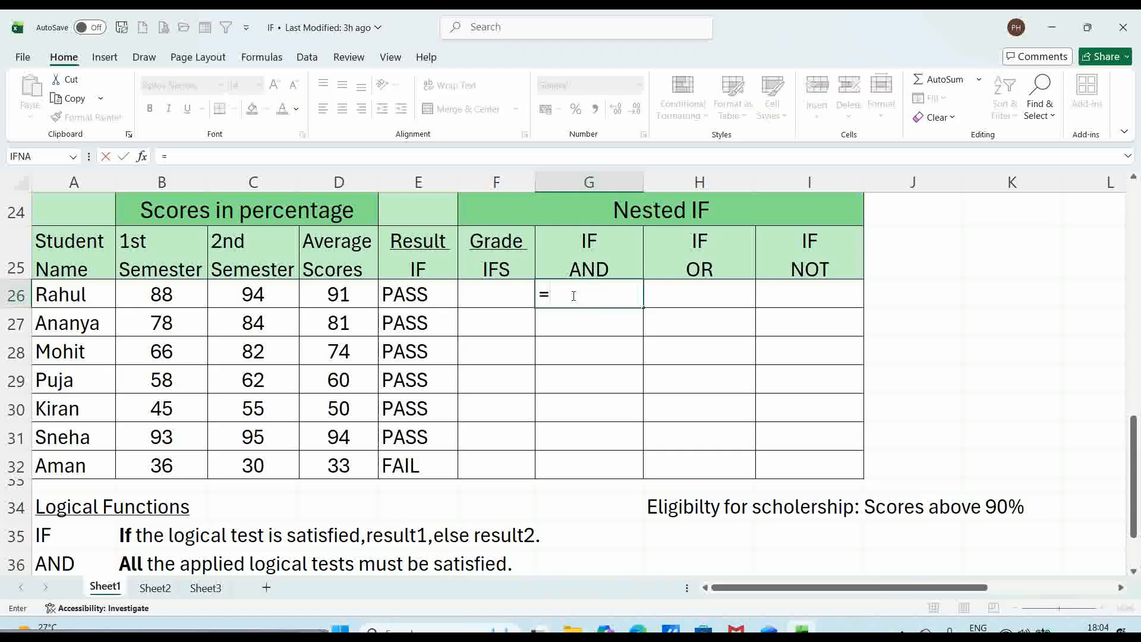
pyautogui.write('I')
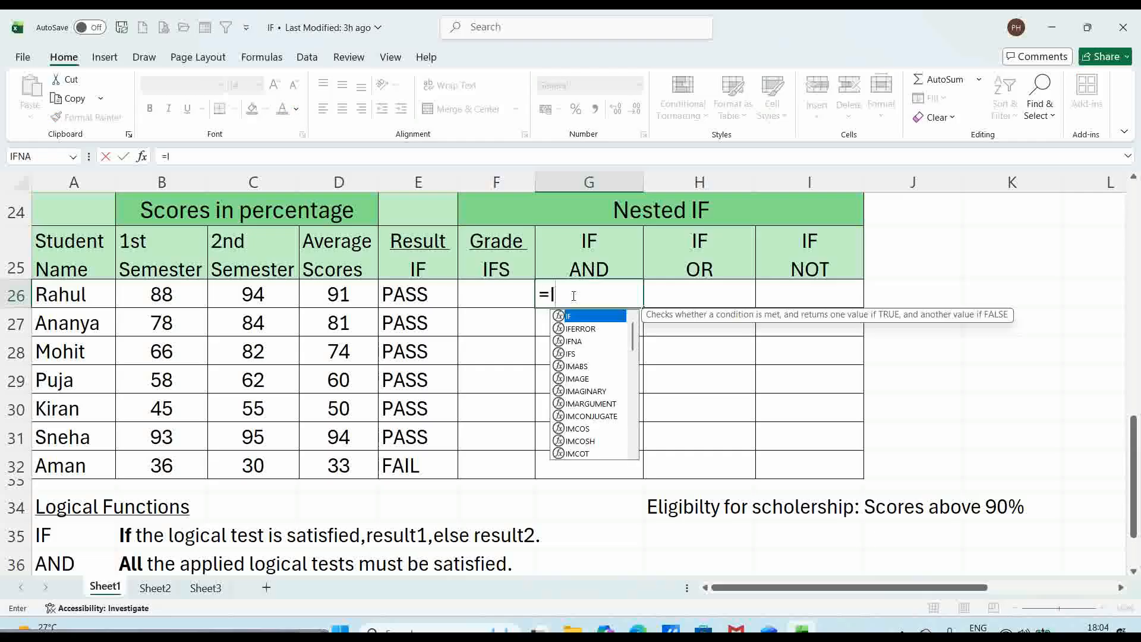
pyautogui.write('F(')
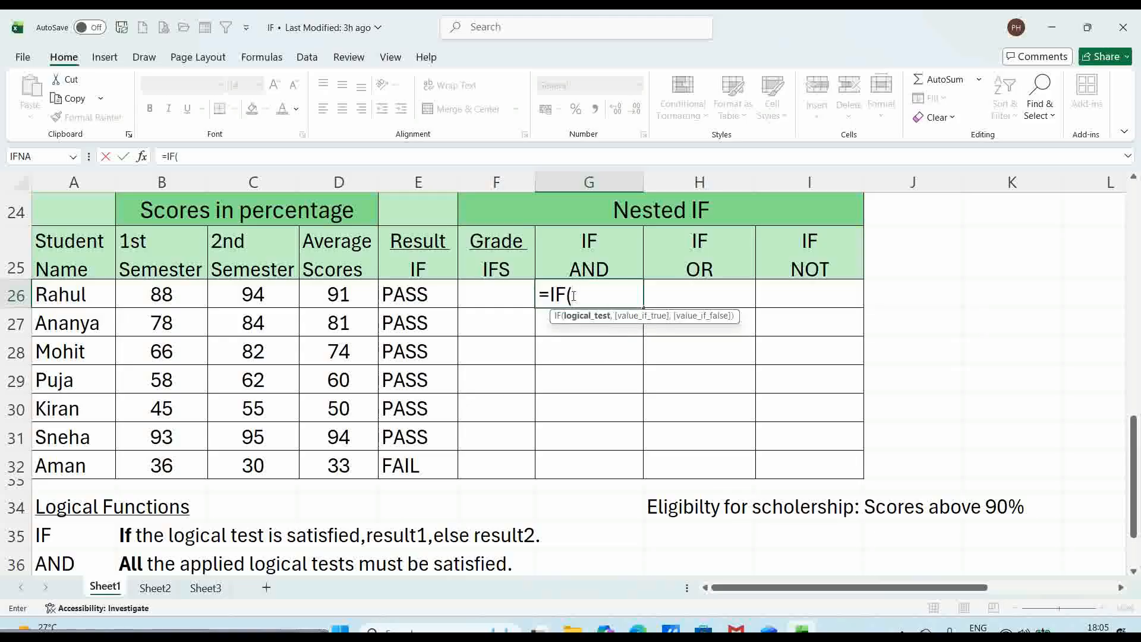
pyautogui.write('AN')
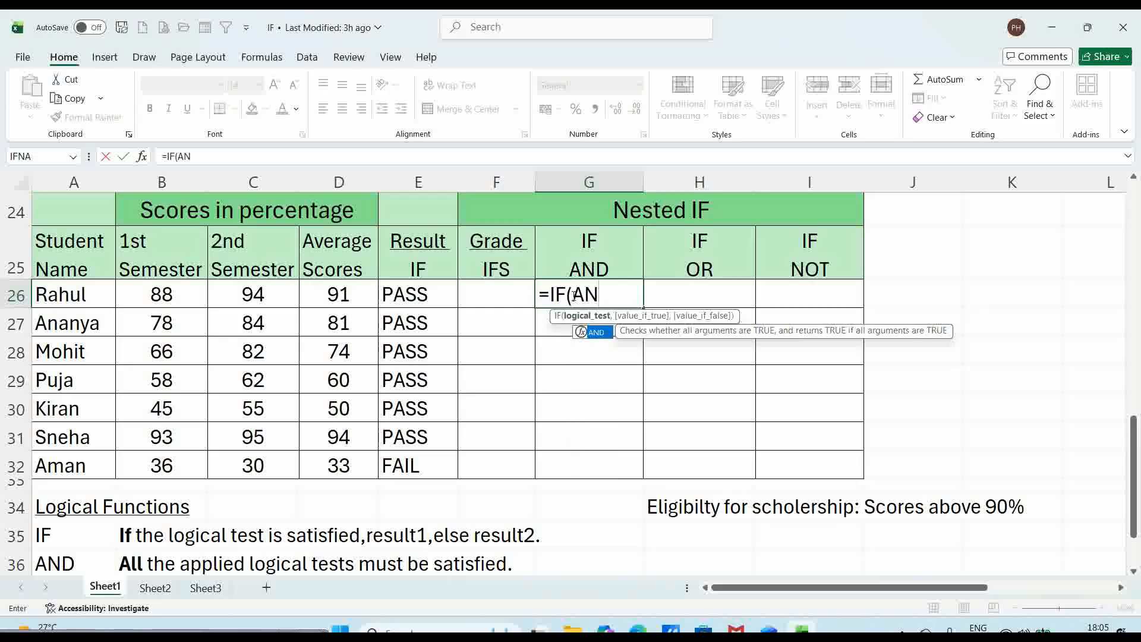
pyautogui.write('D(')
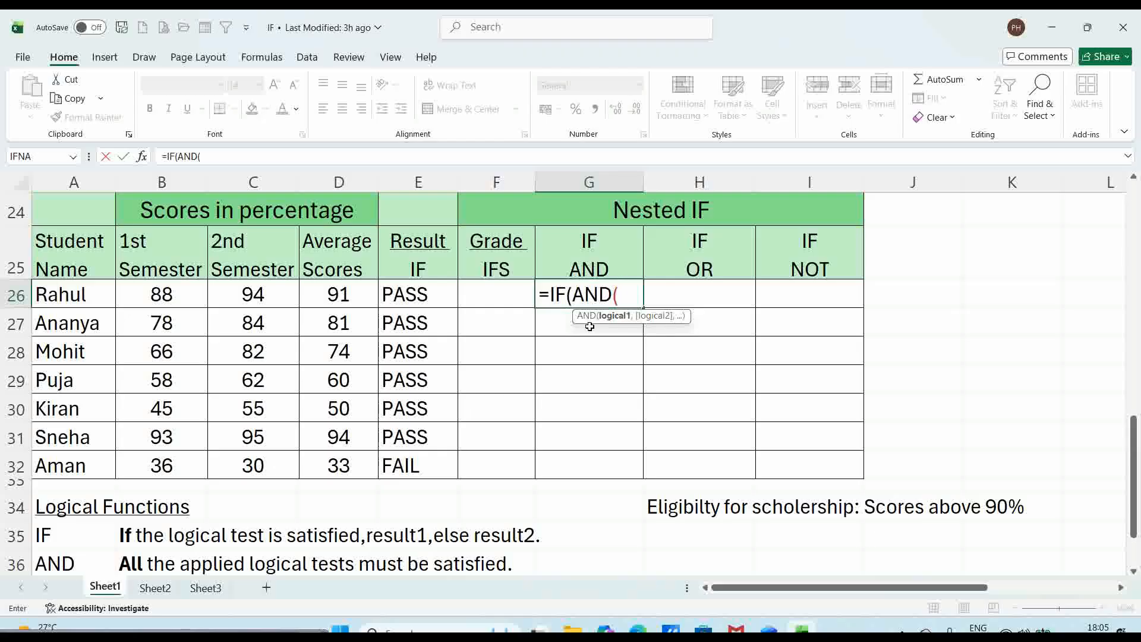
pyautogui.click(175, 294)
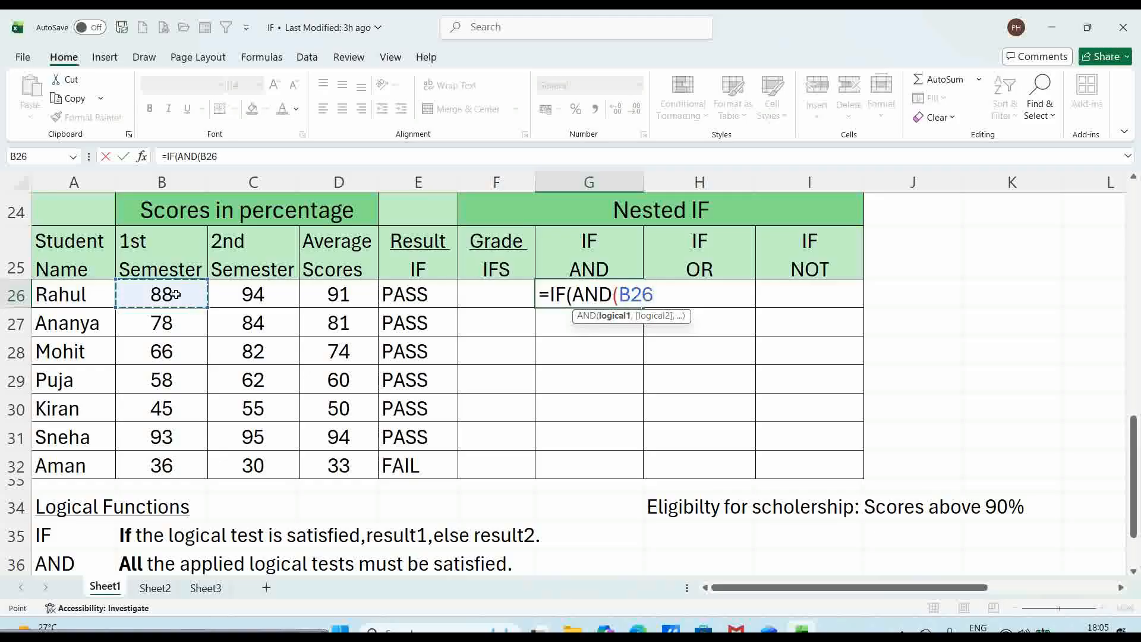
pyautogui.write('>90')
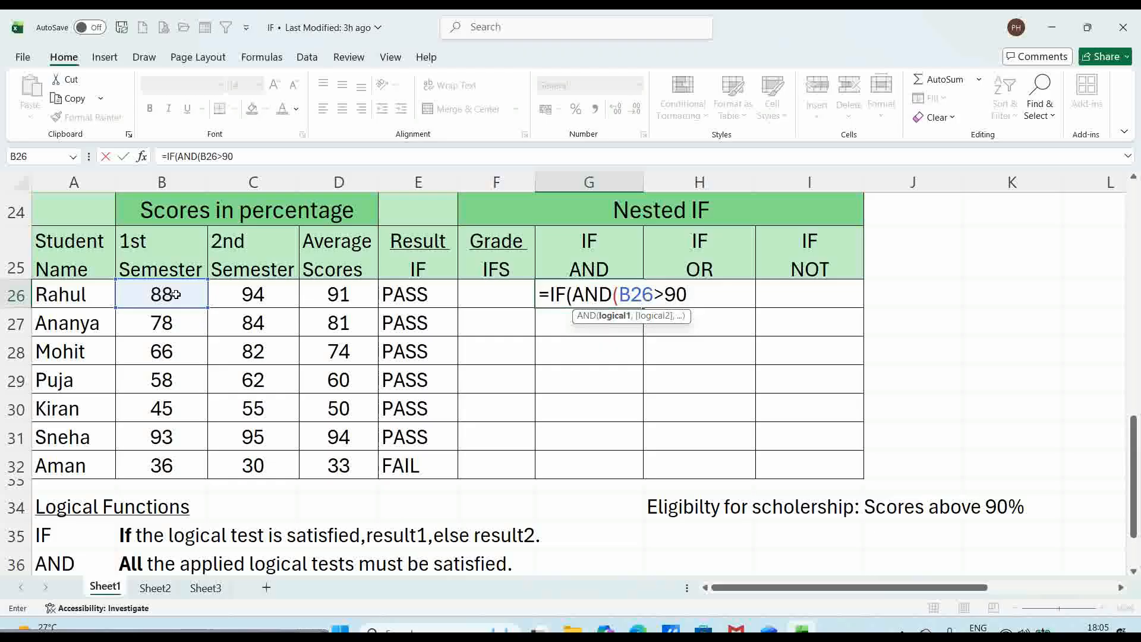
pyautogui.write(',')
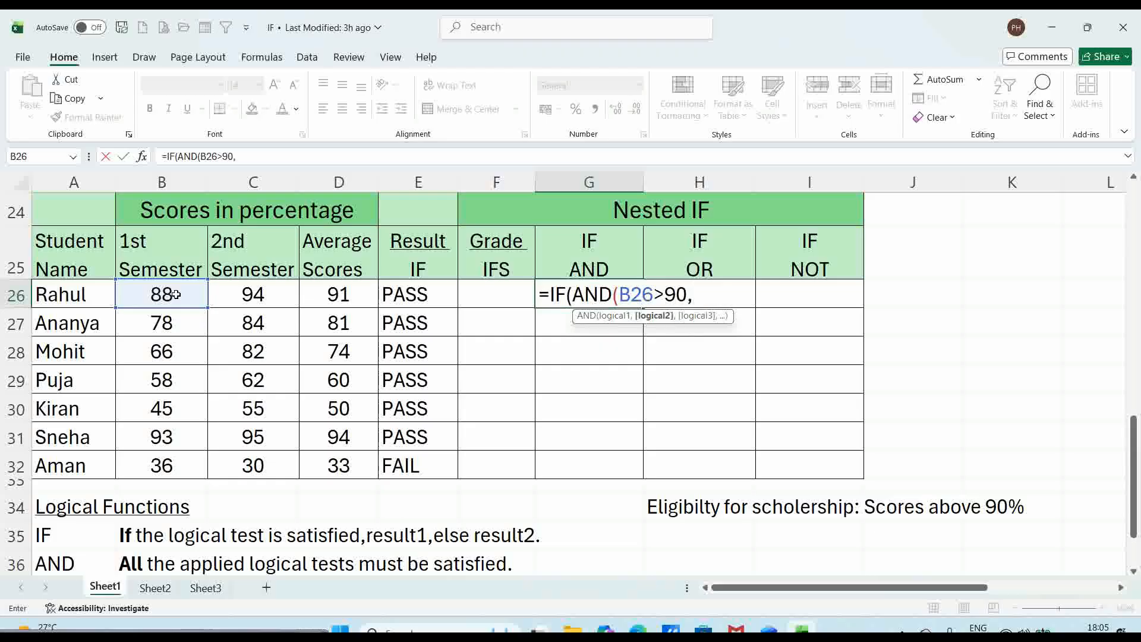
pyautogui.click(254, 298)
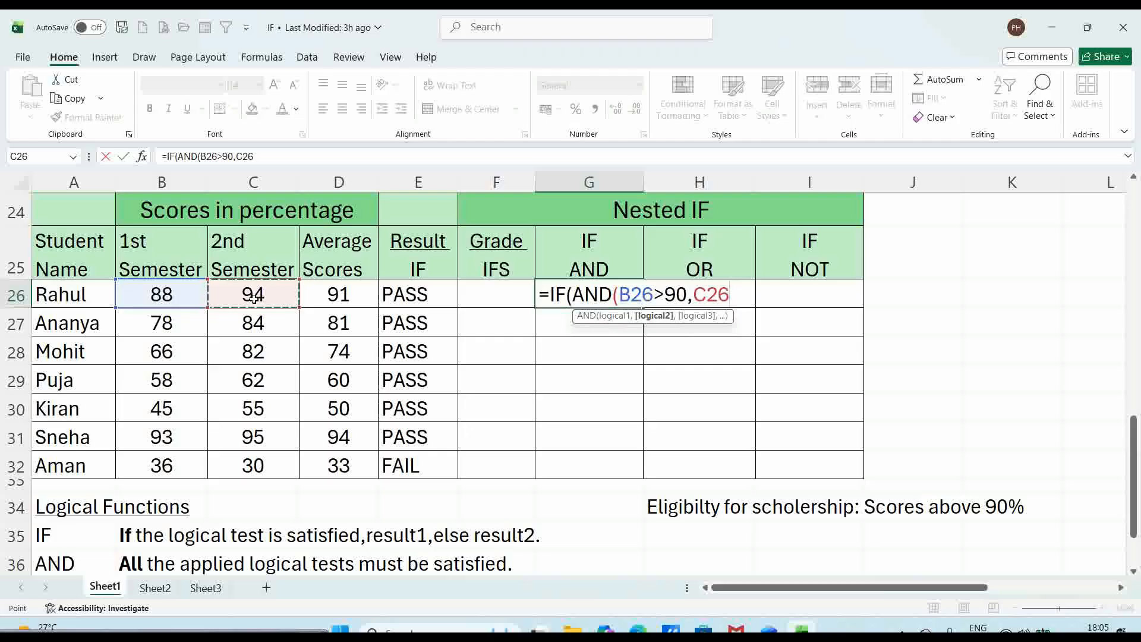
pyautogui.write('>90')
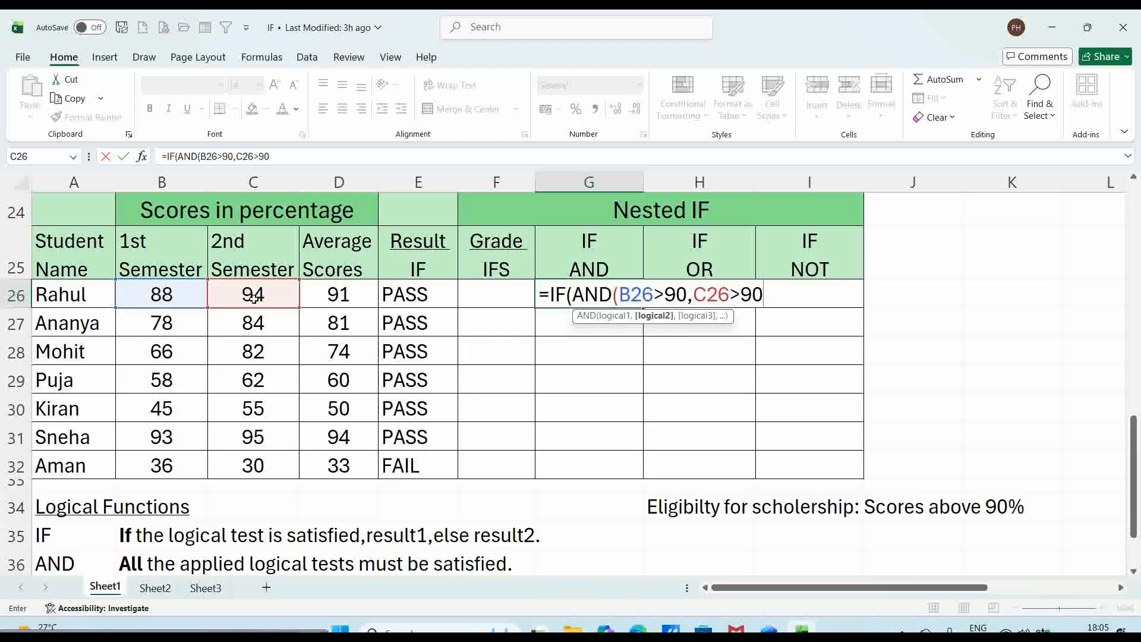
pyautogui.write(')')
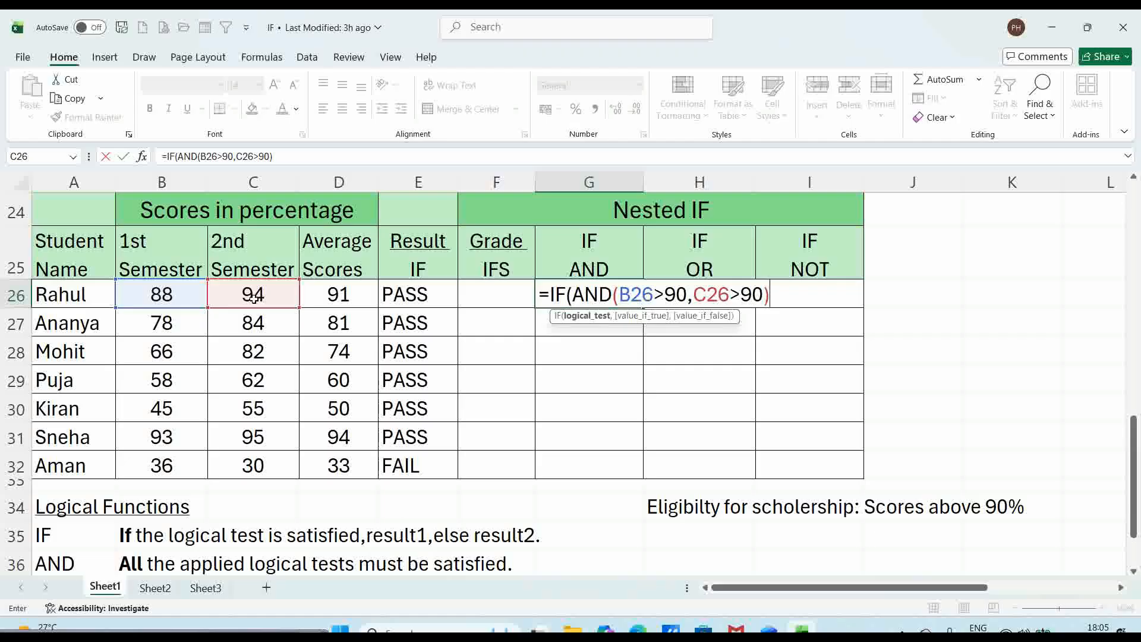
pyautogui.write(',')
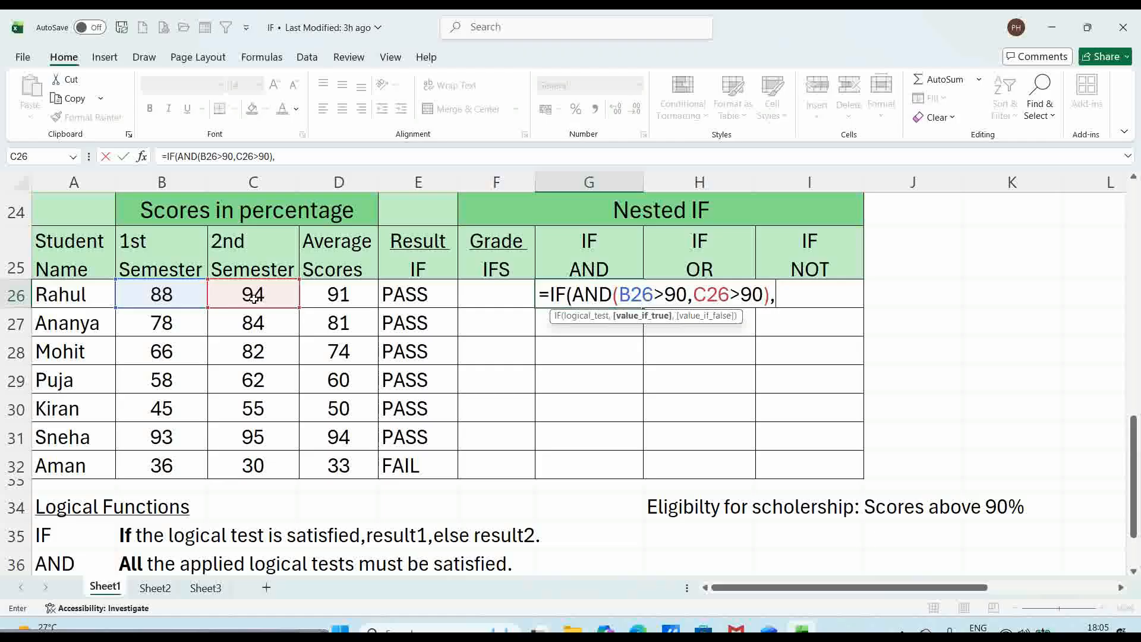
pyautogui.write('"eLIGIB')
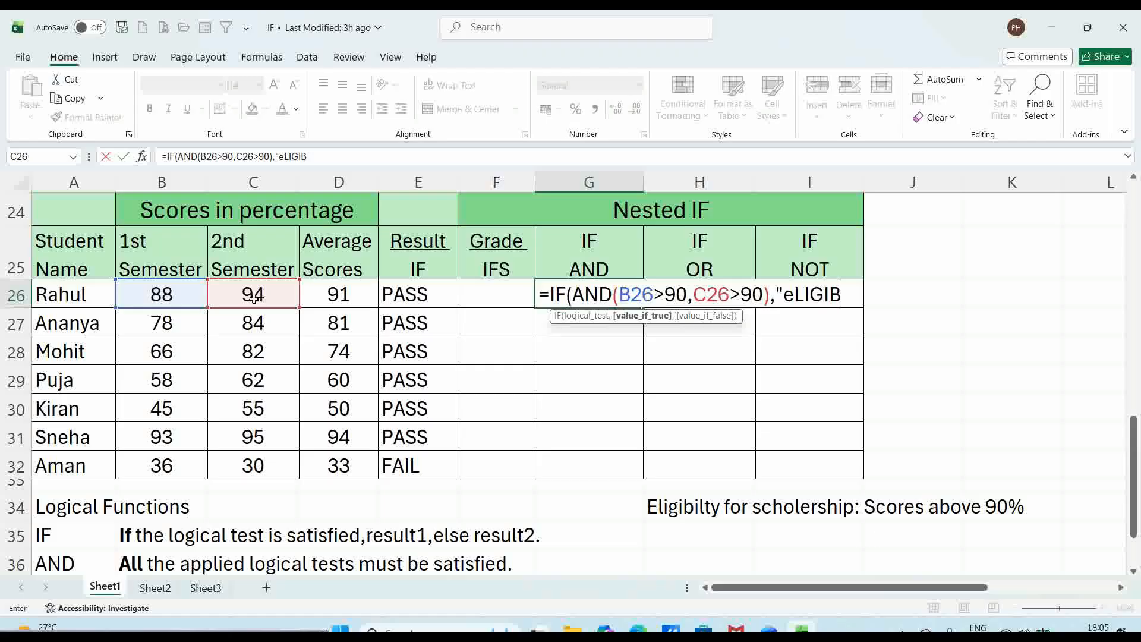
pyautogui.write('LE"')
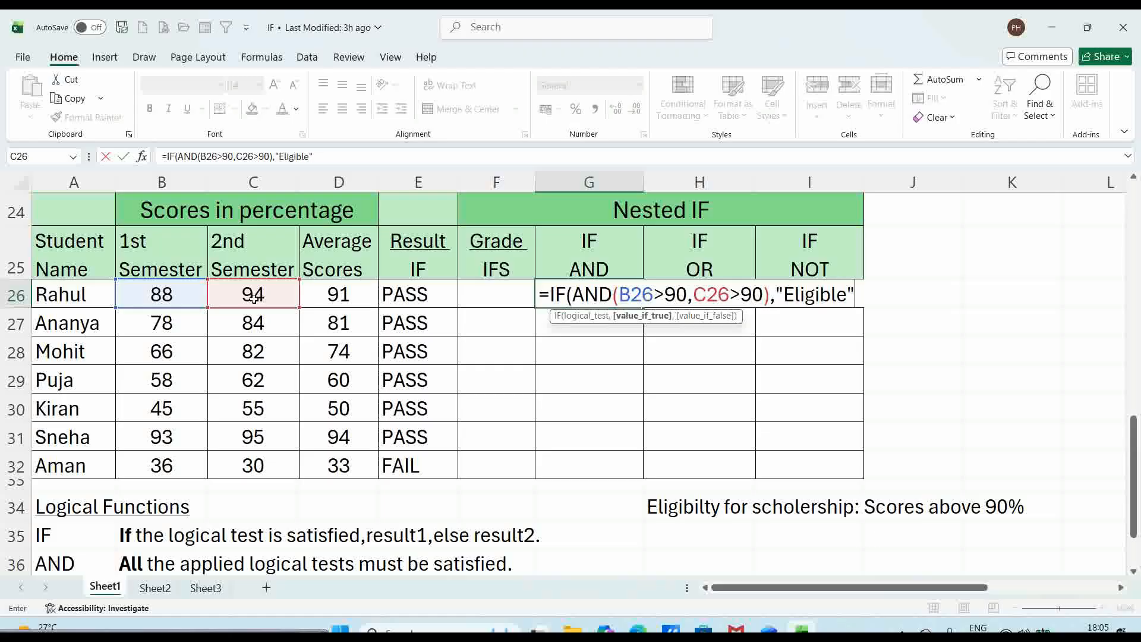
pyautogui.write(',')
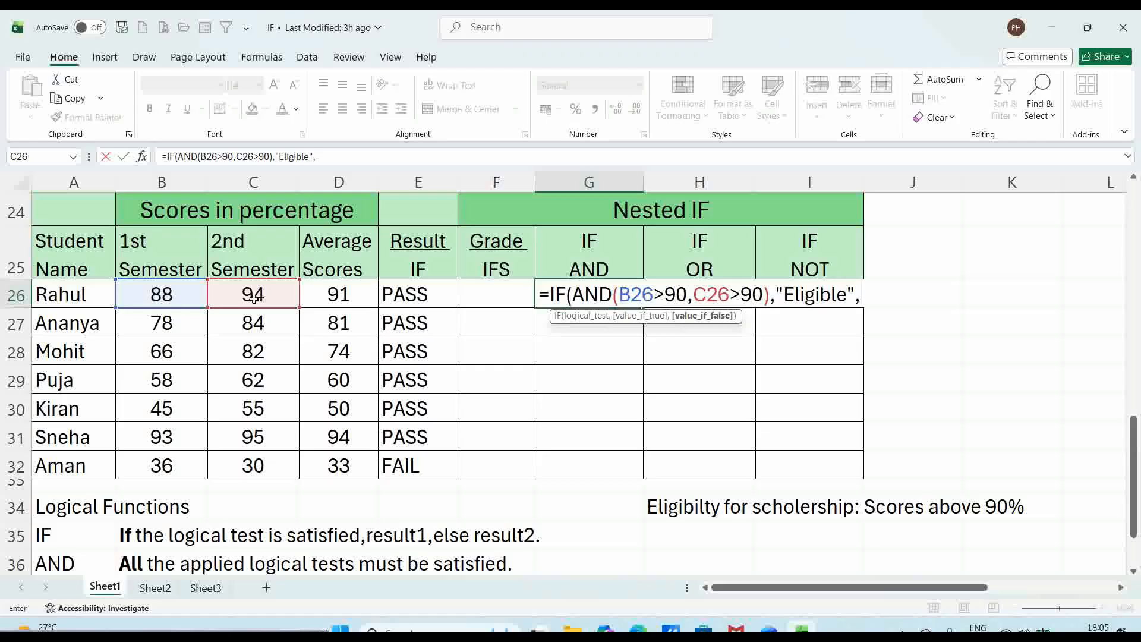
pyautogui.write('"Not Eli')
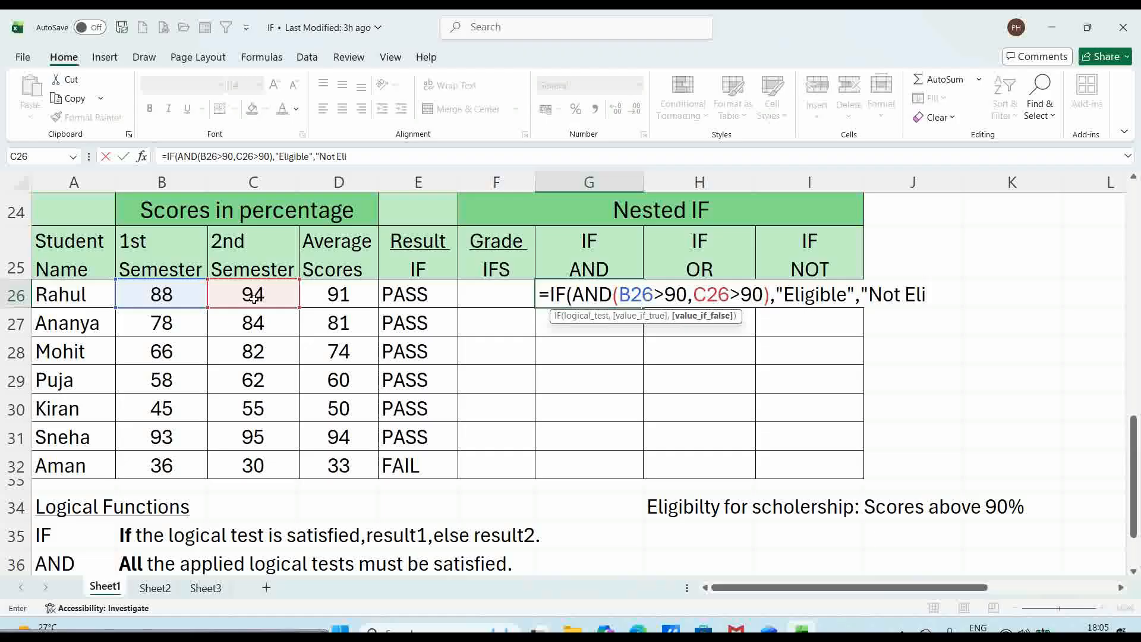
pyautogui.write('gible')
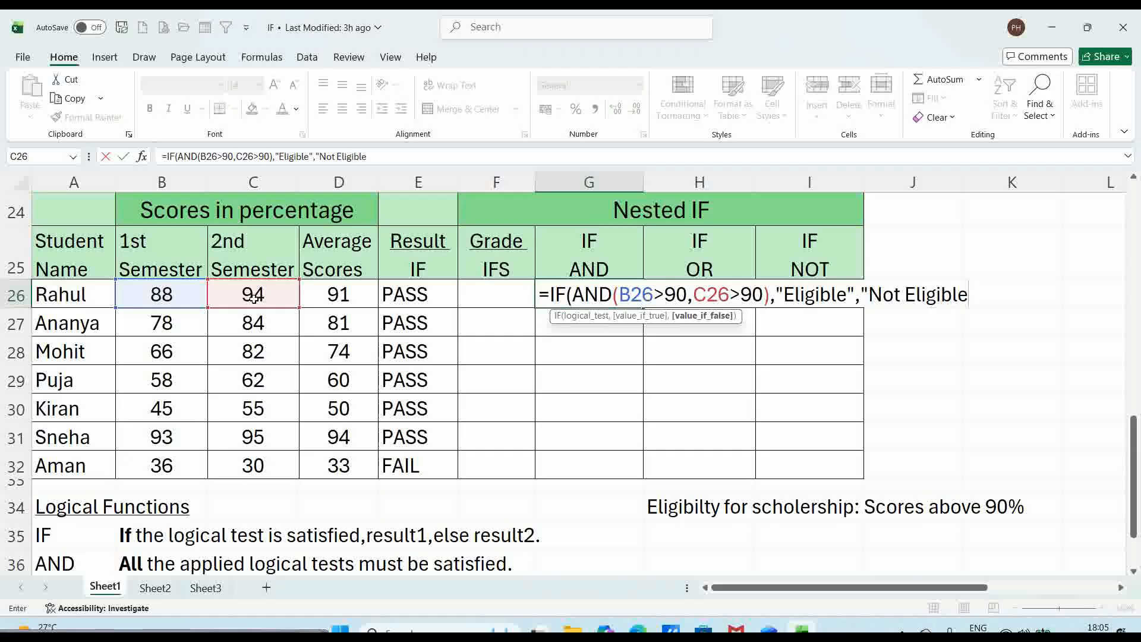
pyautogui.write('")')
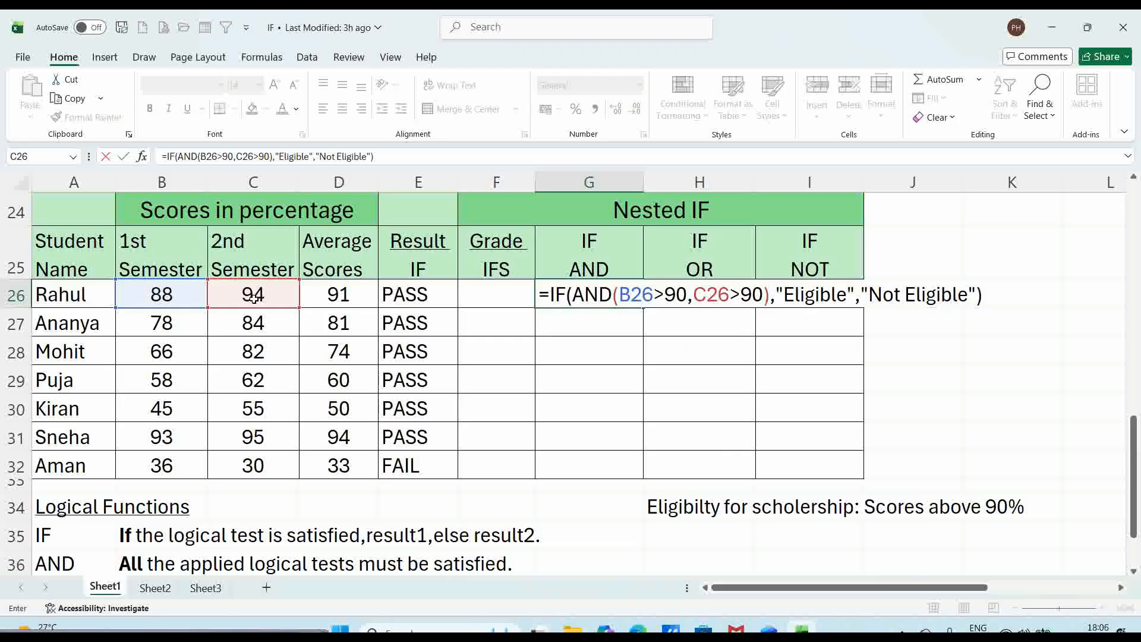
pyautogui.press('Return')
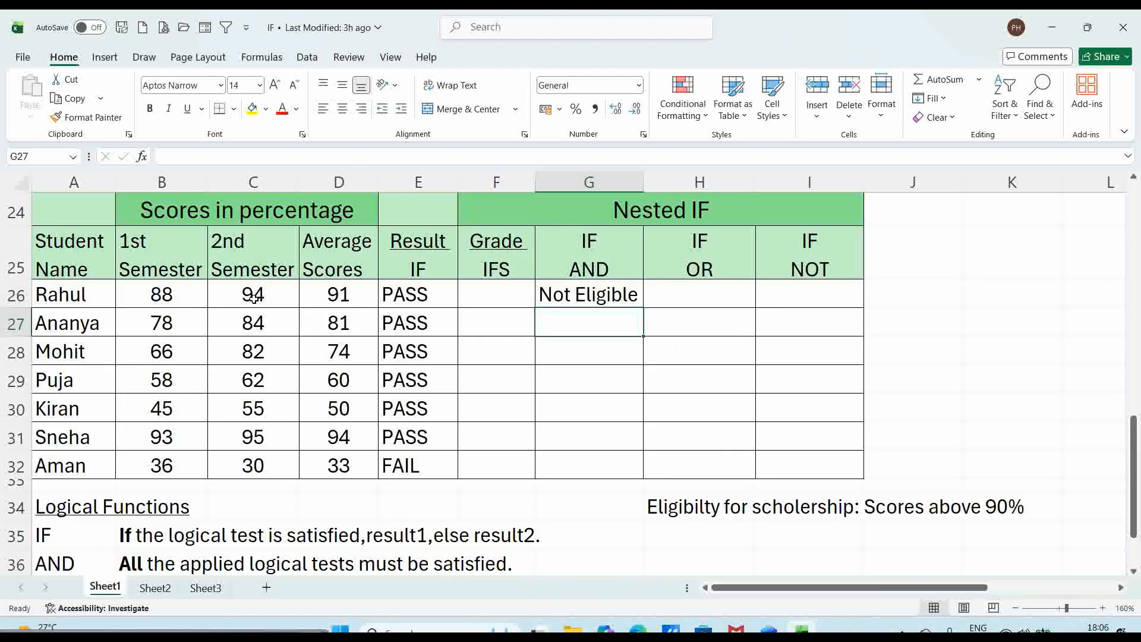
# - Fill the IF AND formula from G26 down to G32 and check the copied formula in G31
pyautogui.click(628, 292)
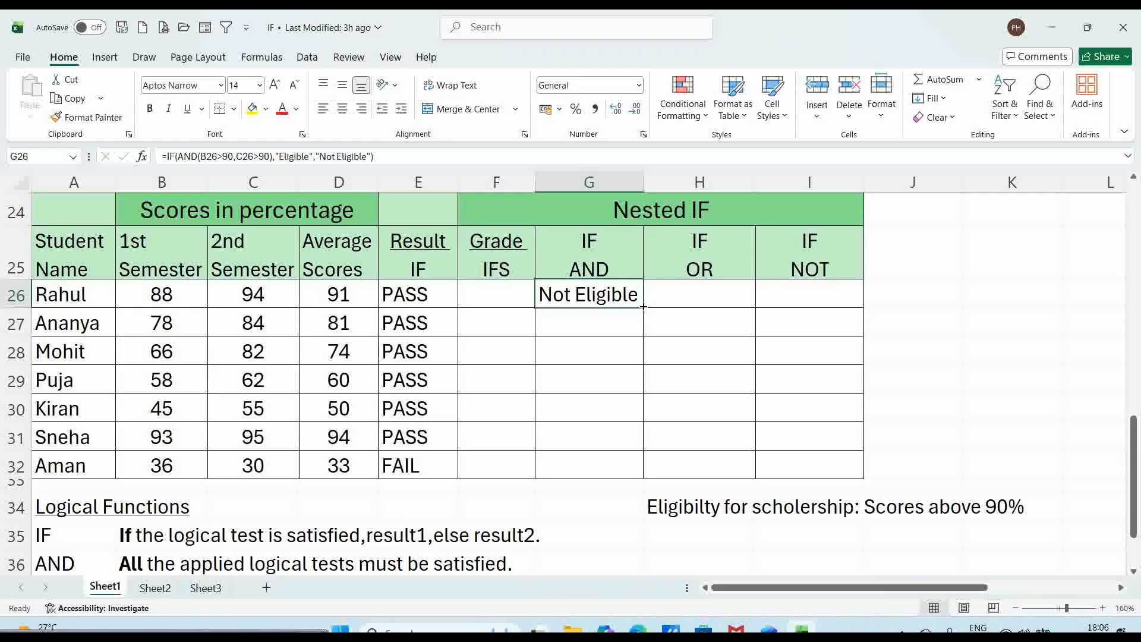
pyautogui.moveTo(643, 306); pyautogui.dragTo(643, 477)
pyautogui.click(619, 437)
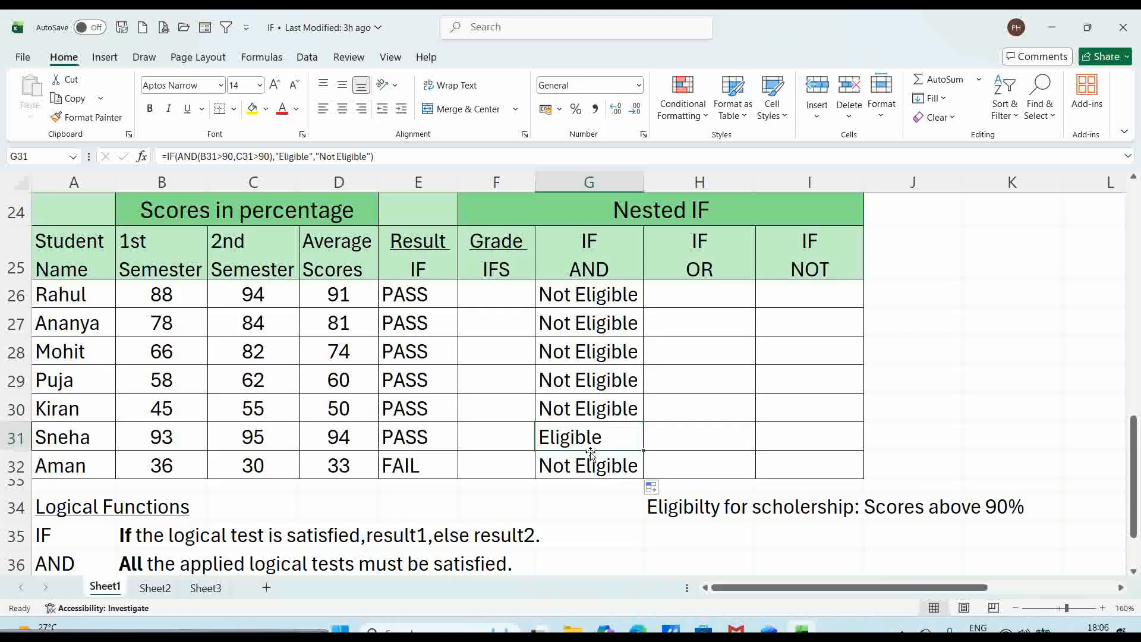
# - Test whether either semester score exceeds 90 by entering =IF(OR(B26>90,C26>90),"Eligible","Not Eligible") in cell H26 of the IF OR column
pyautogui.click(698, 294)
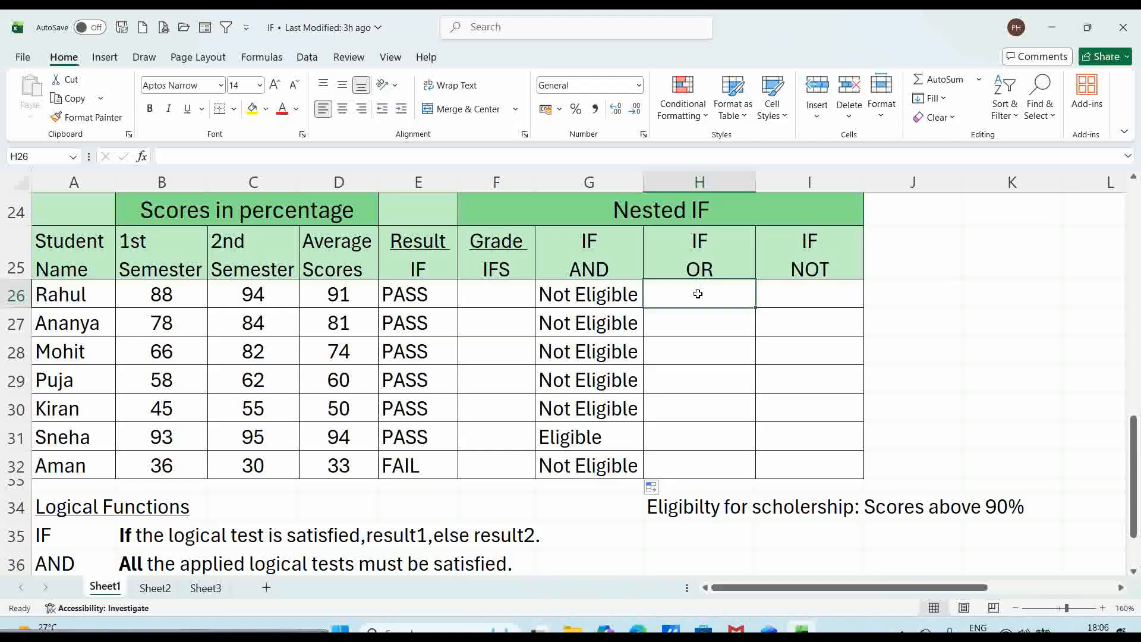
pyautogui.write('=')
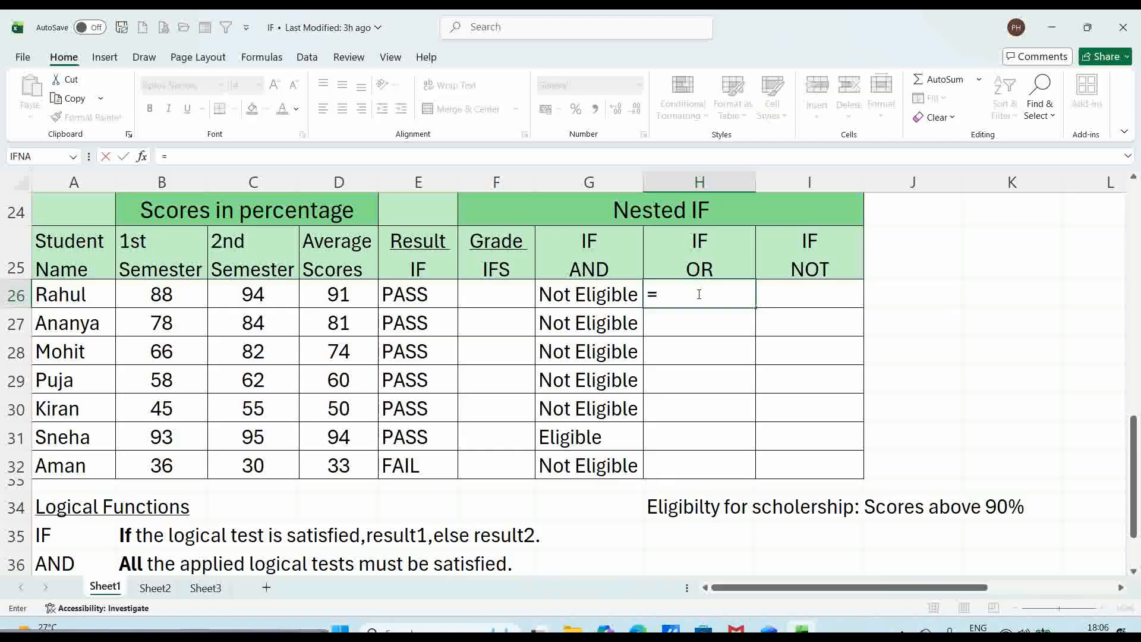
pyautogui.write('if')
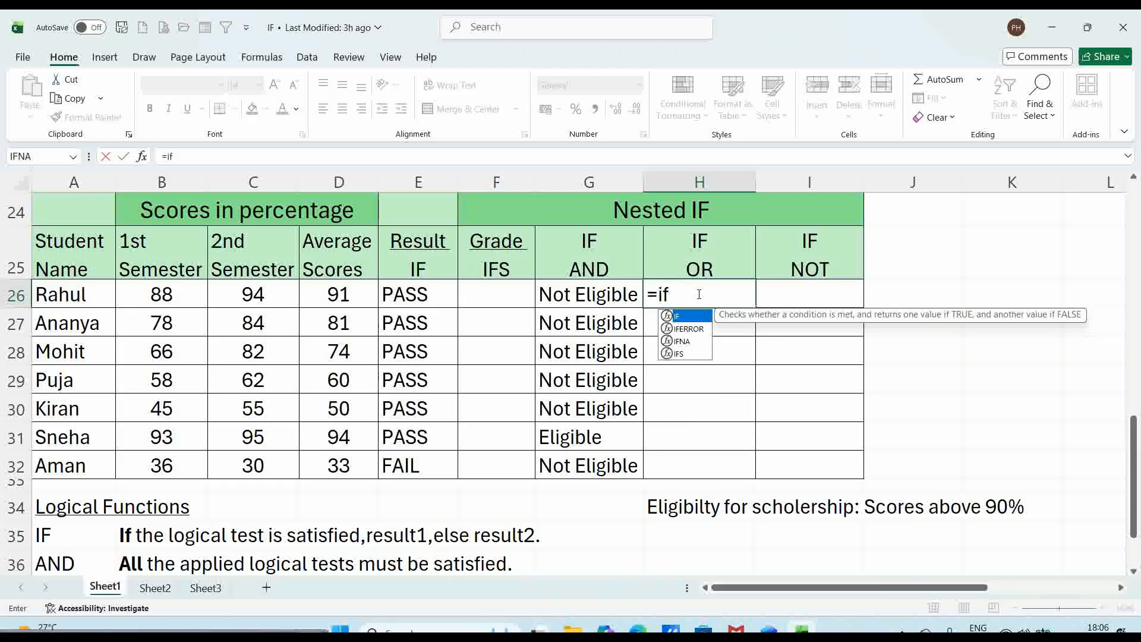
pyautogui.press('Tab')
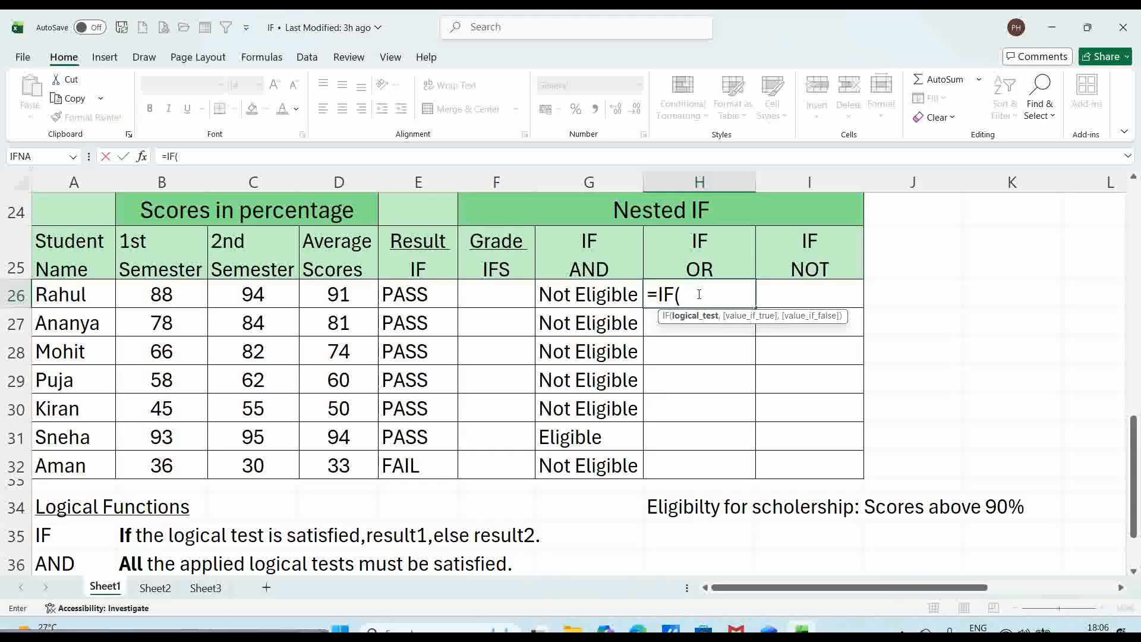
pyautogui.write('OR')
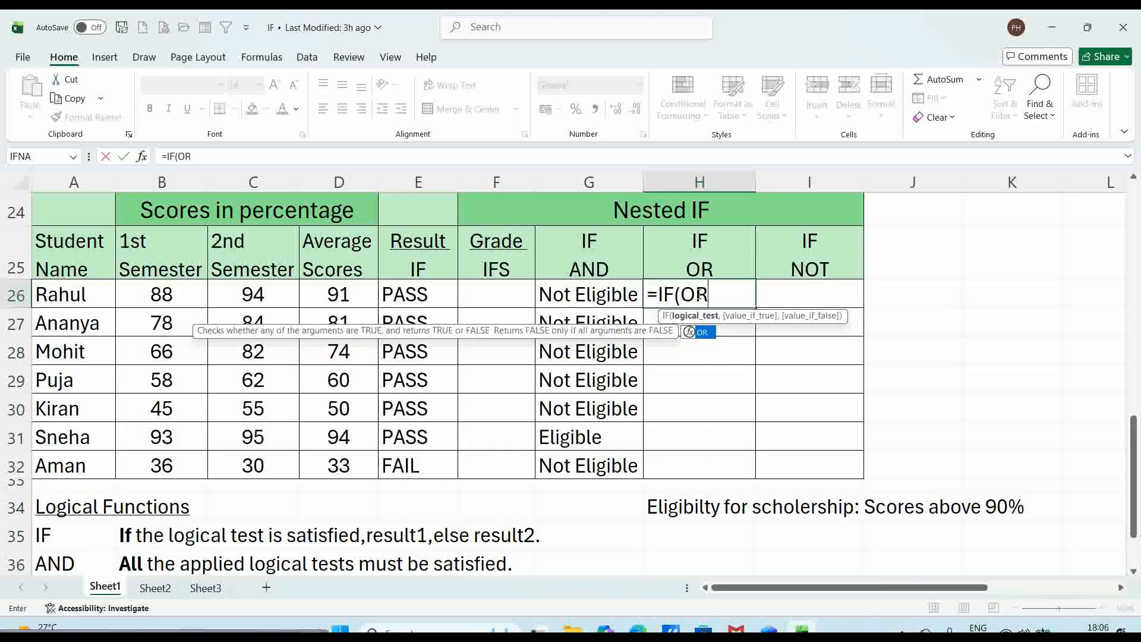
pyautogui.press('Tab')
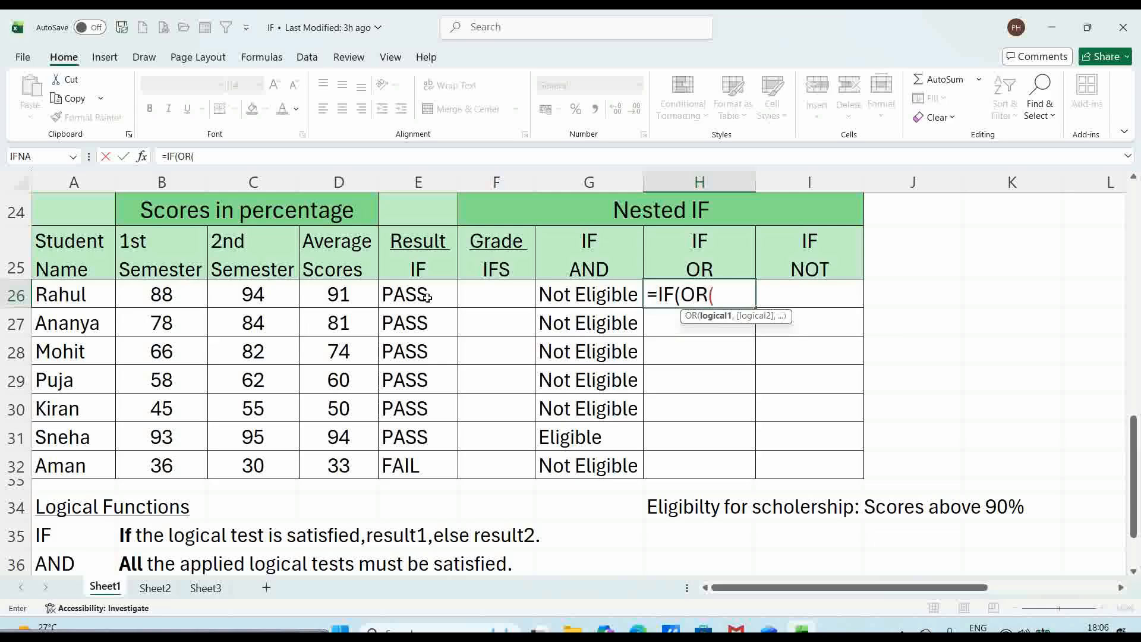
pyautogui.click(175, 296)
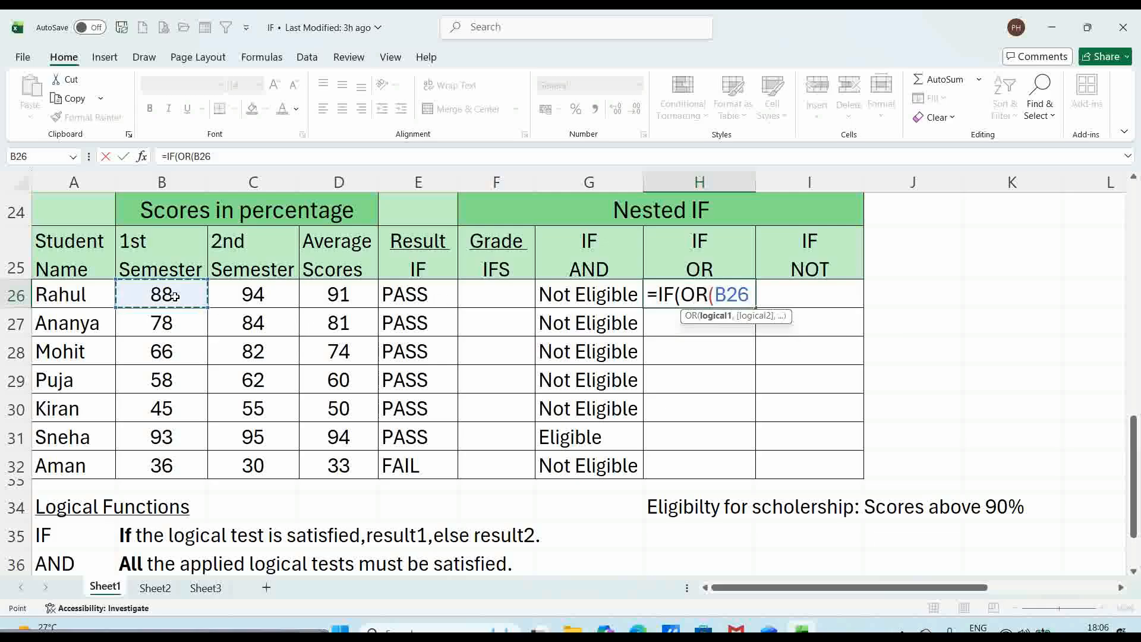
pyautogui.write('>90,')
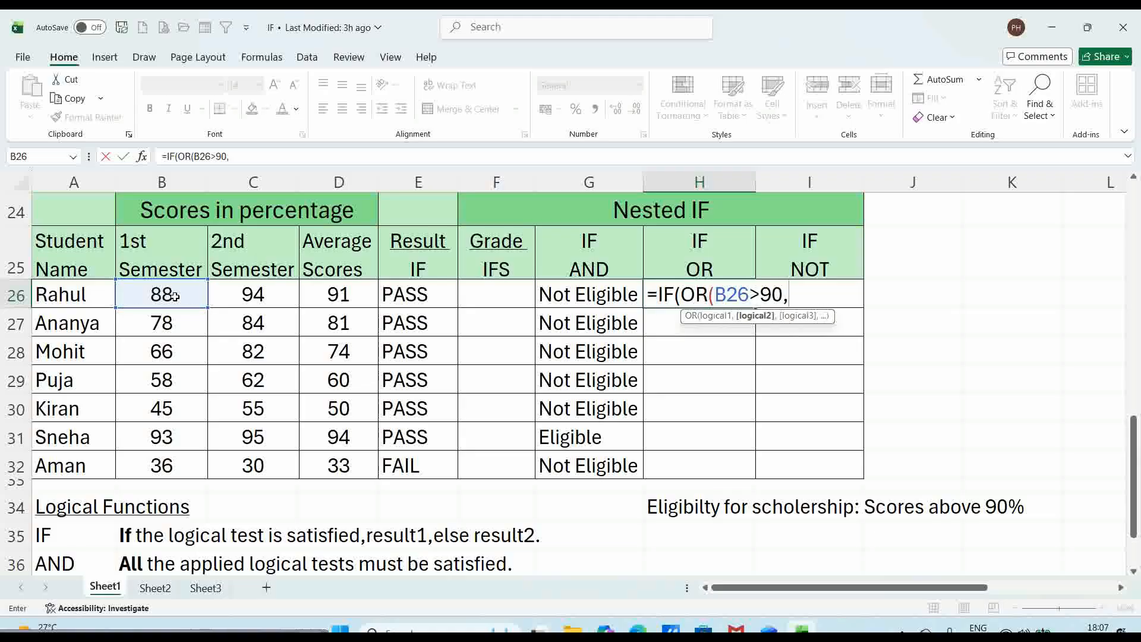
pyautogui.click(237, 296)
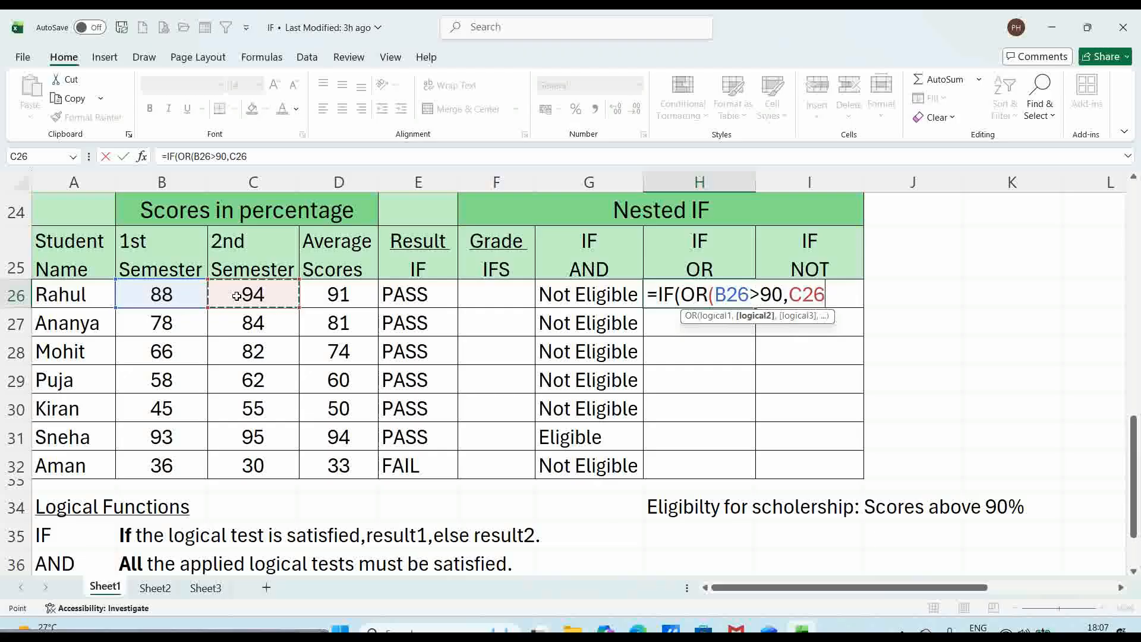
pyautogui.write('>90)')
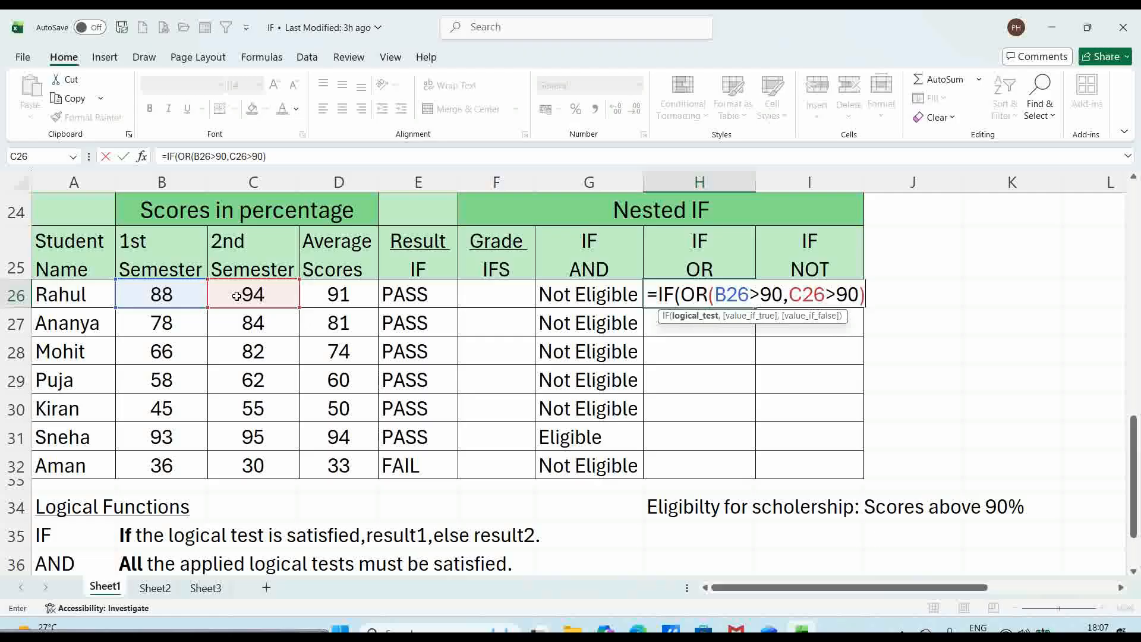
pyautogui.write(',')
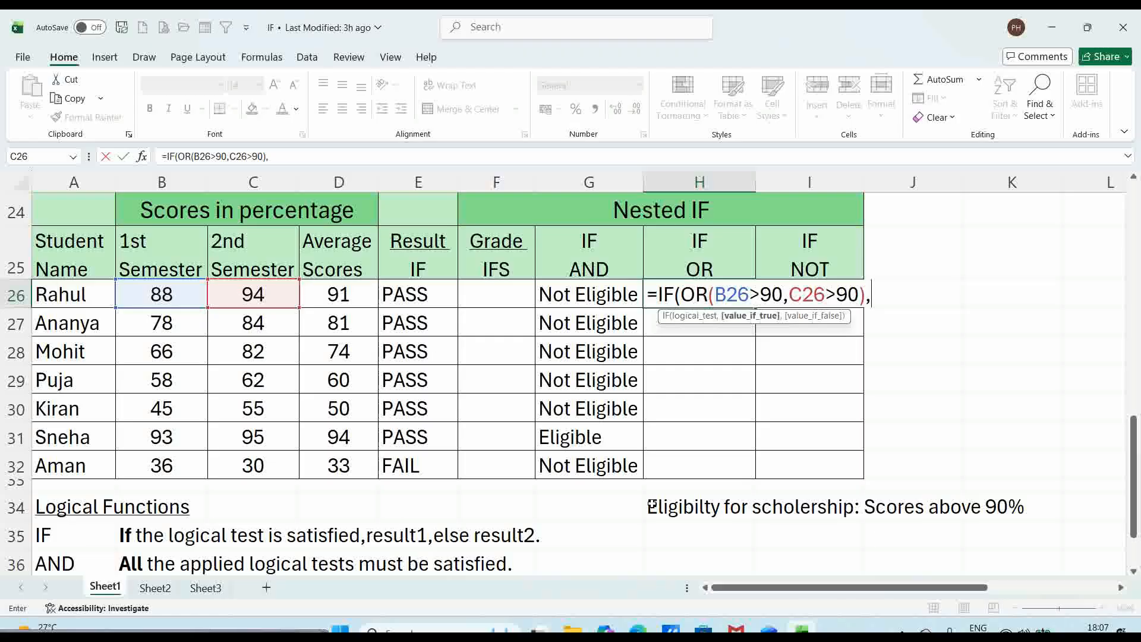
pyautogui.write('"eLIGIBLE"')
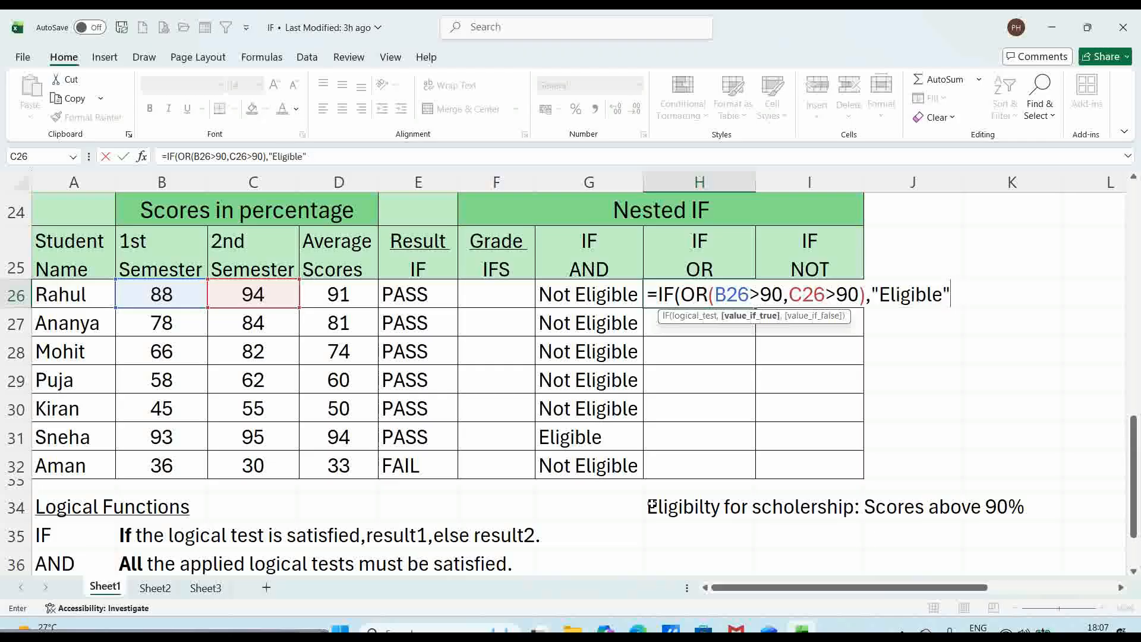
pyautogui.write(',"')
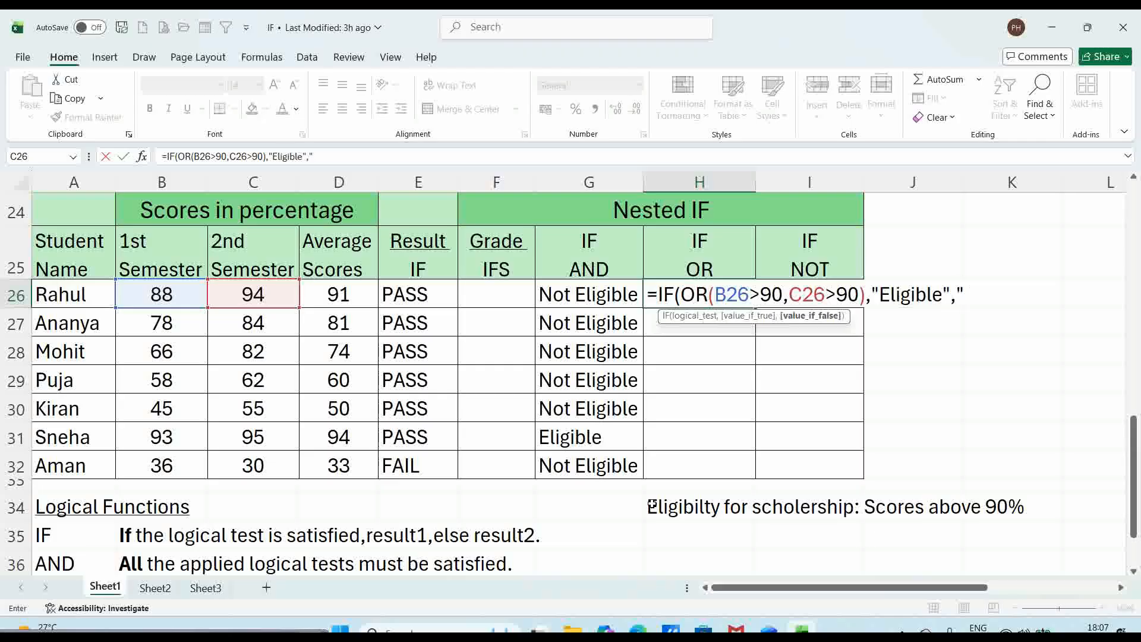
pyautogui.write('Not Eligib')
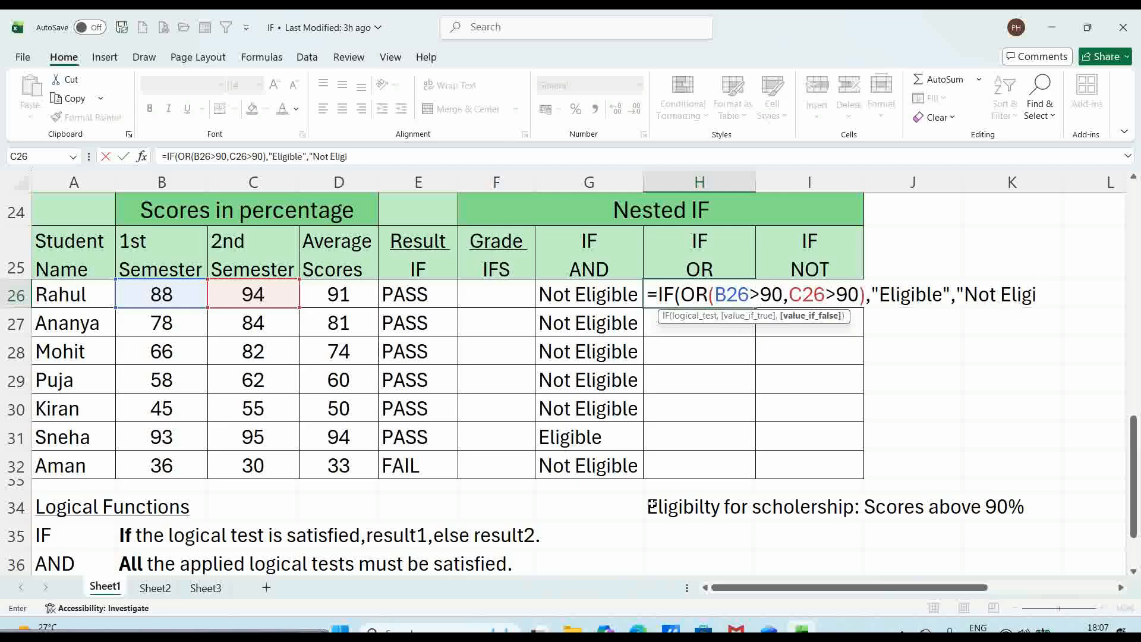
pyautogui.write('le")')
pyautogui.press('Return')
# - Fill the IF OR formula from H26 down to H32 and check the copied formula in H29
pyautogui.click(697, 293)
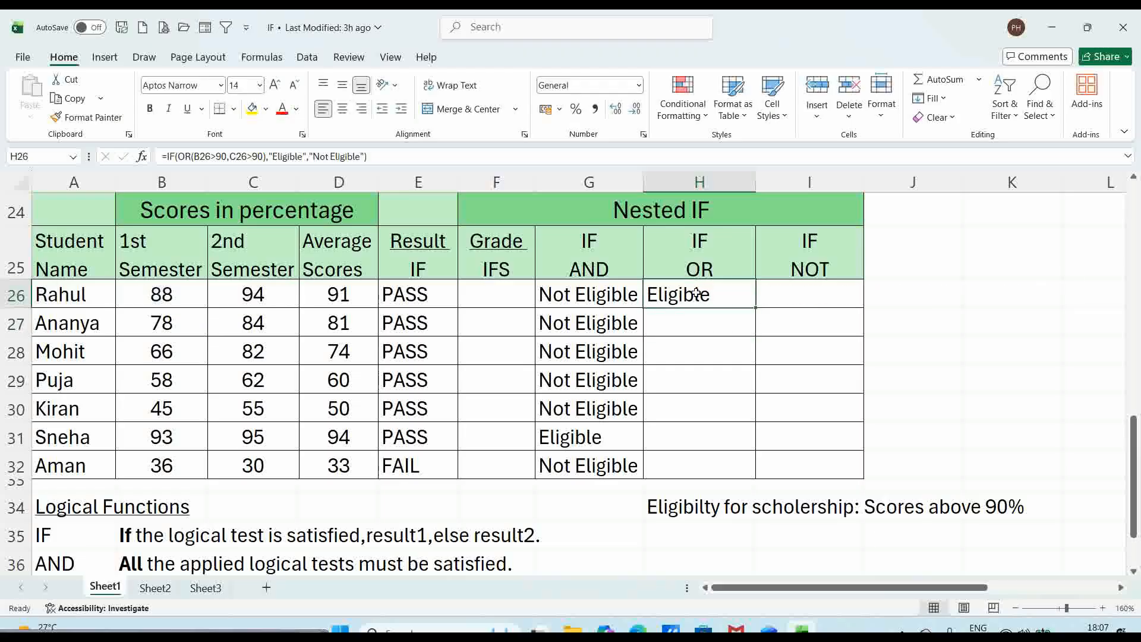
pyautogui.scroll(1, 699, 371)
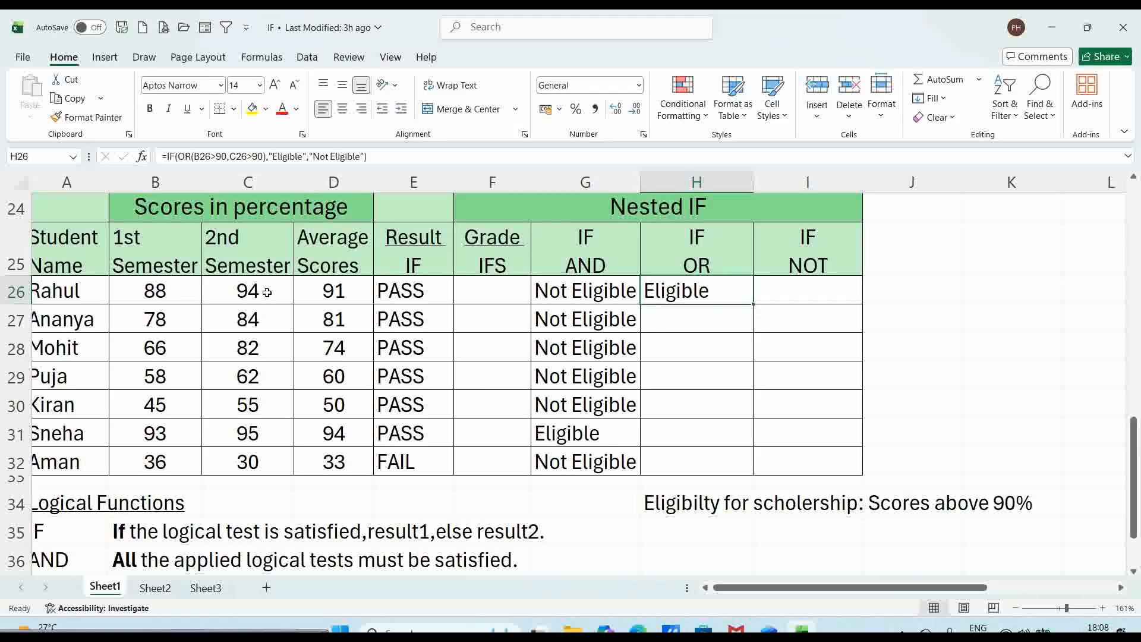
pyautogui.doubleClick(752, 305)
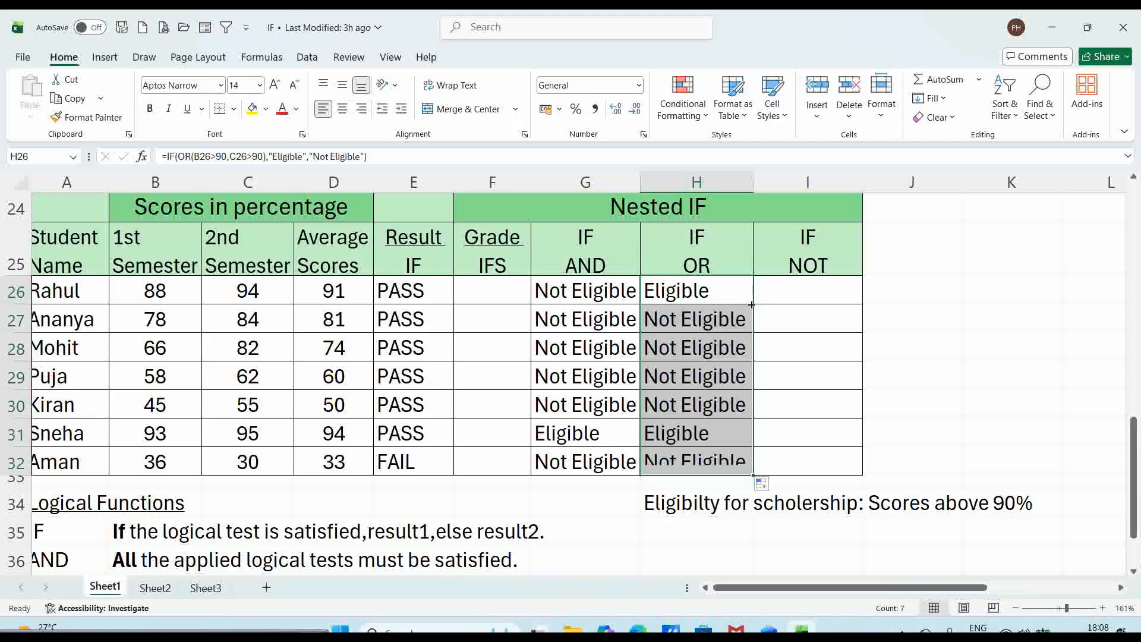
pyautogui.click(730, 388)
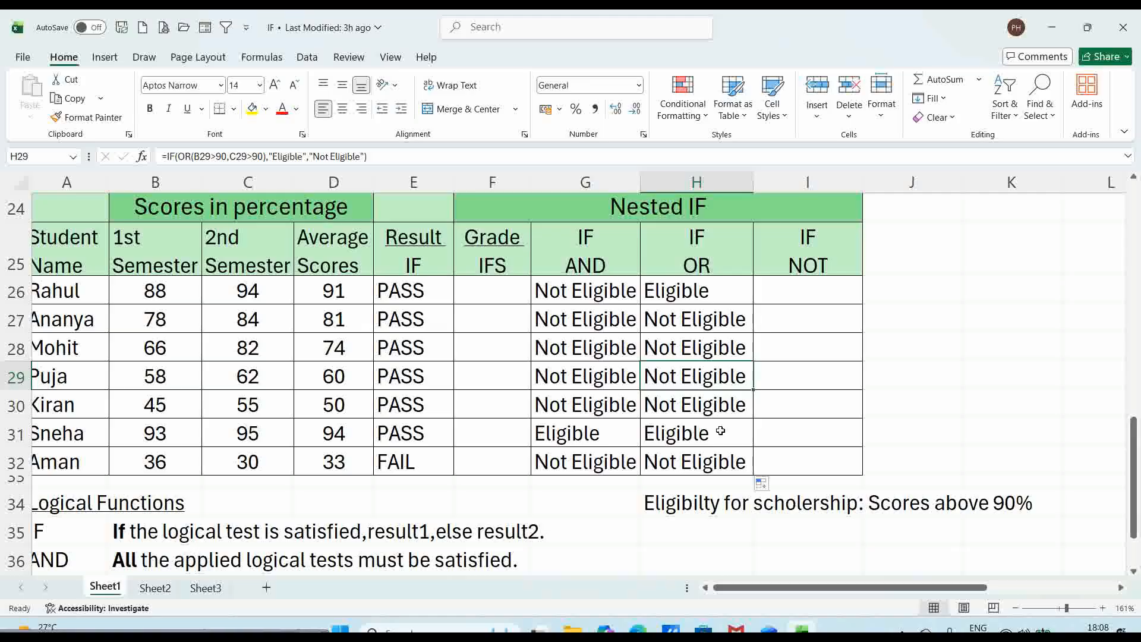
# - Apply the negated test to the first student's average score by entering =IF(NOT(D26>90),"Eligible","Not Eligible") in cell I26 of the IF NOT column
pyautogui.click(803, 293)
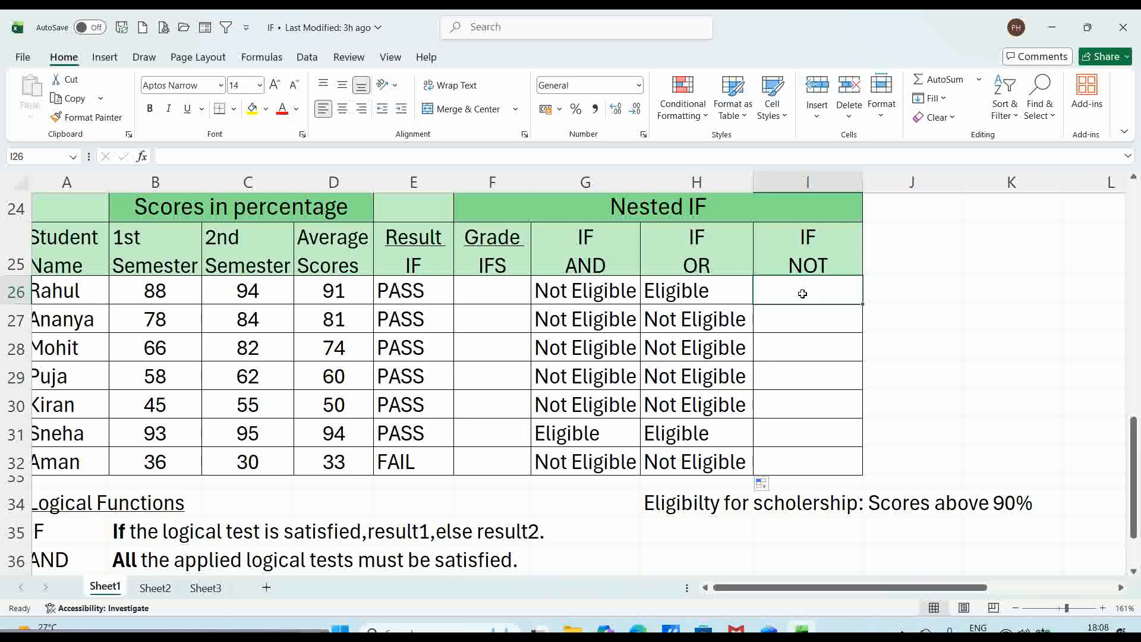
pyautogui.write('=')
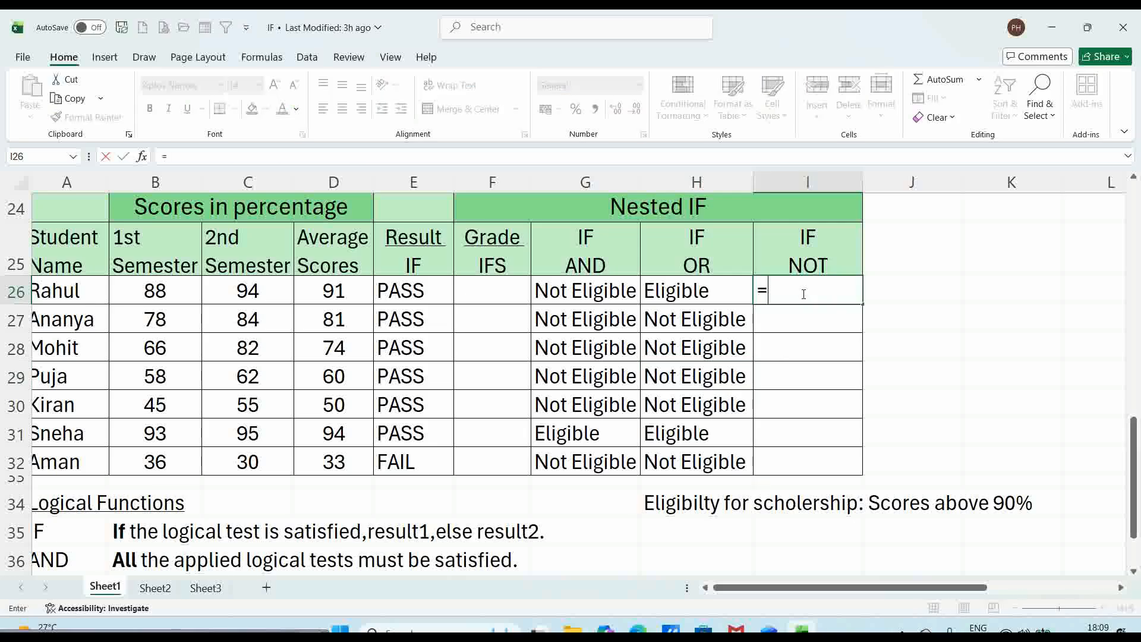
pyautogui.write('if')
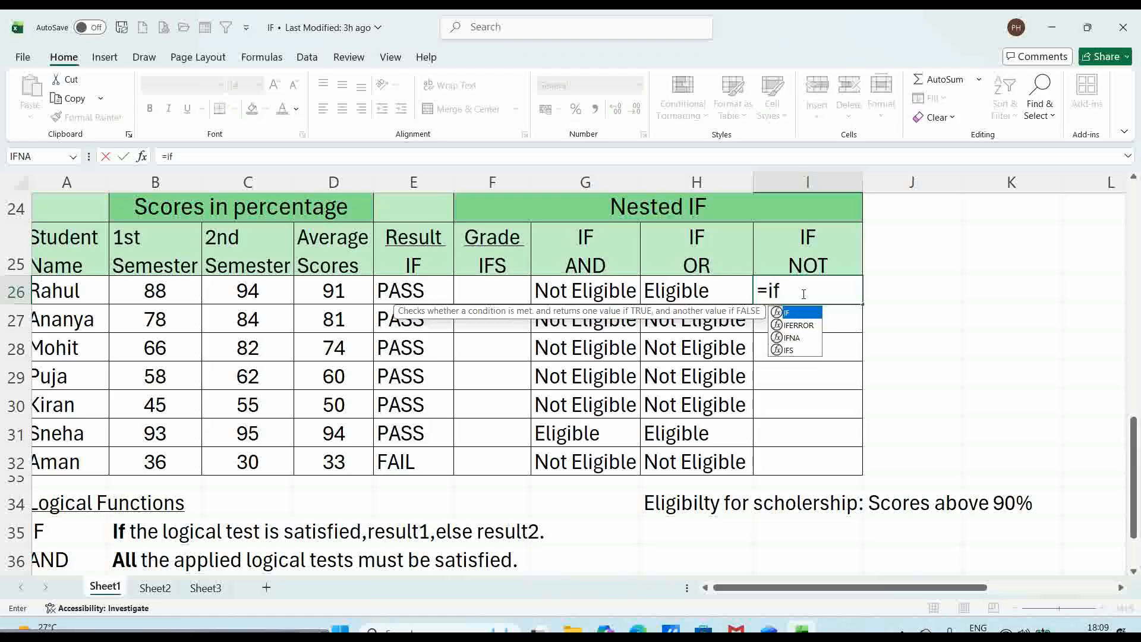
pyautogui.press('Tab')
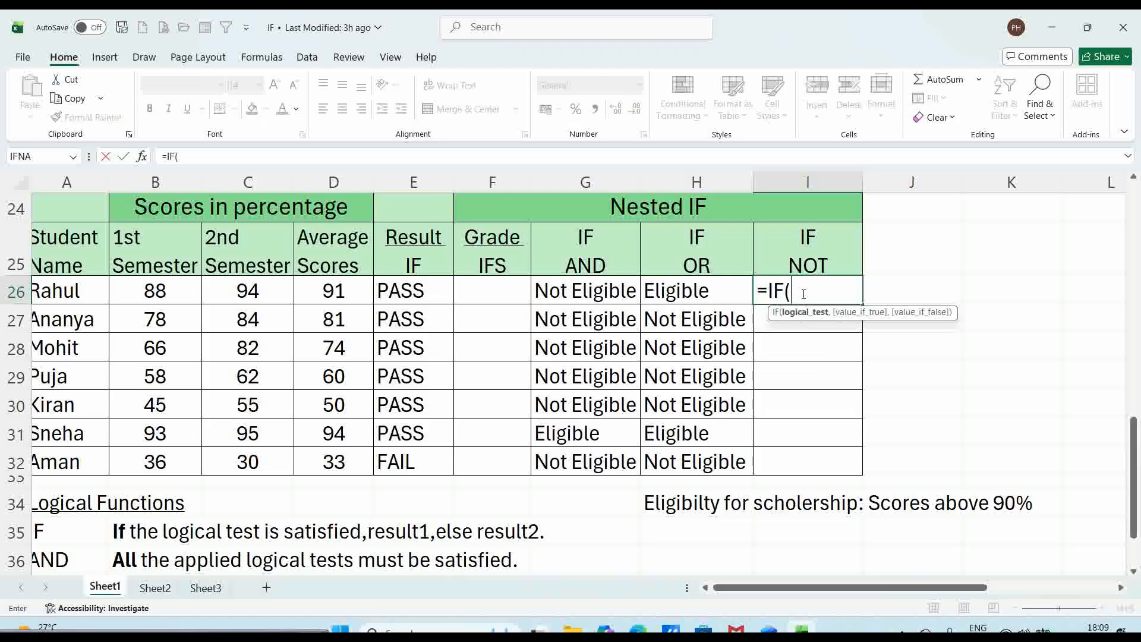
pyautogui.write('not')
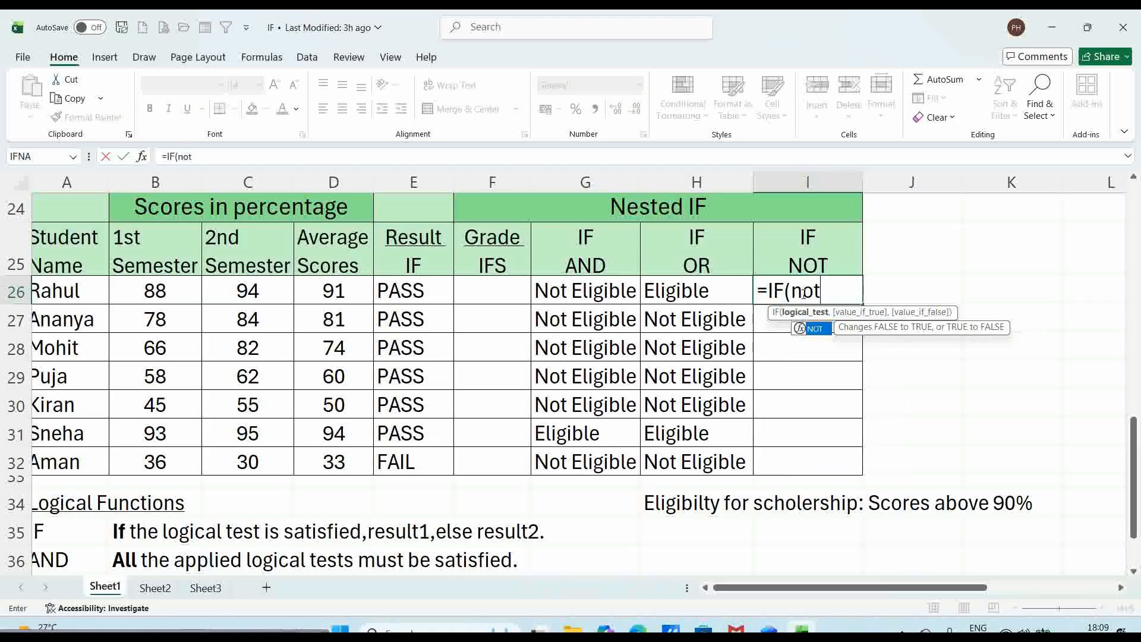
pyautogui.press('Tab')
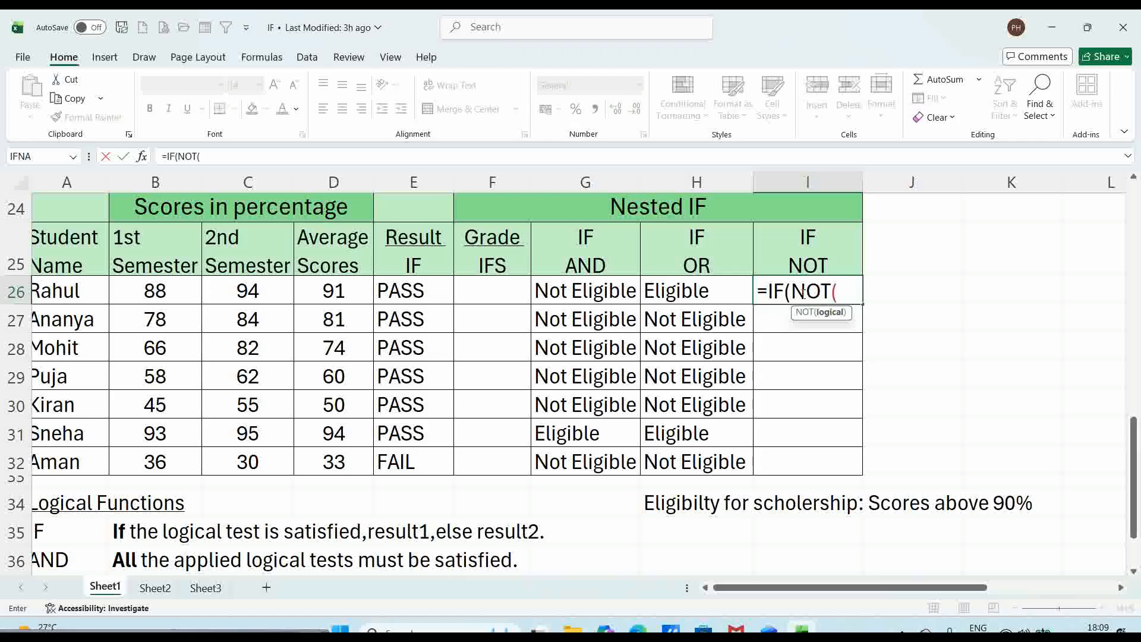
pyautogui.click(340, 290)
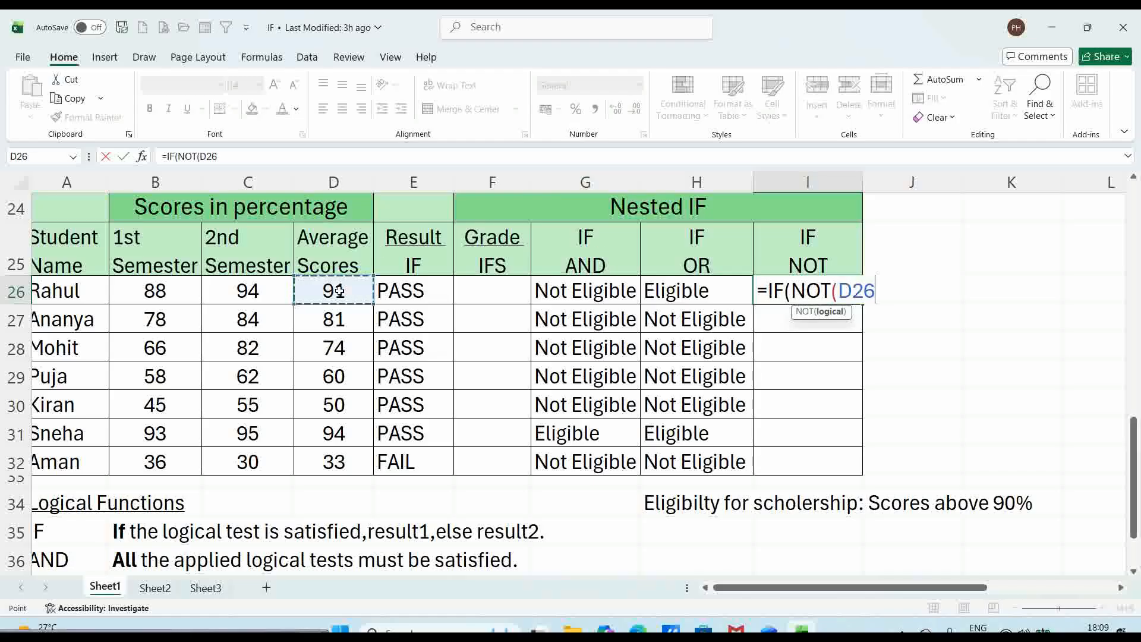
pyautogui.write('>')
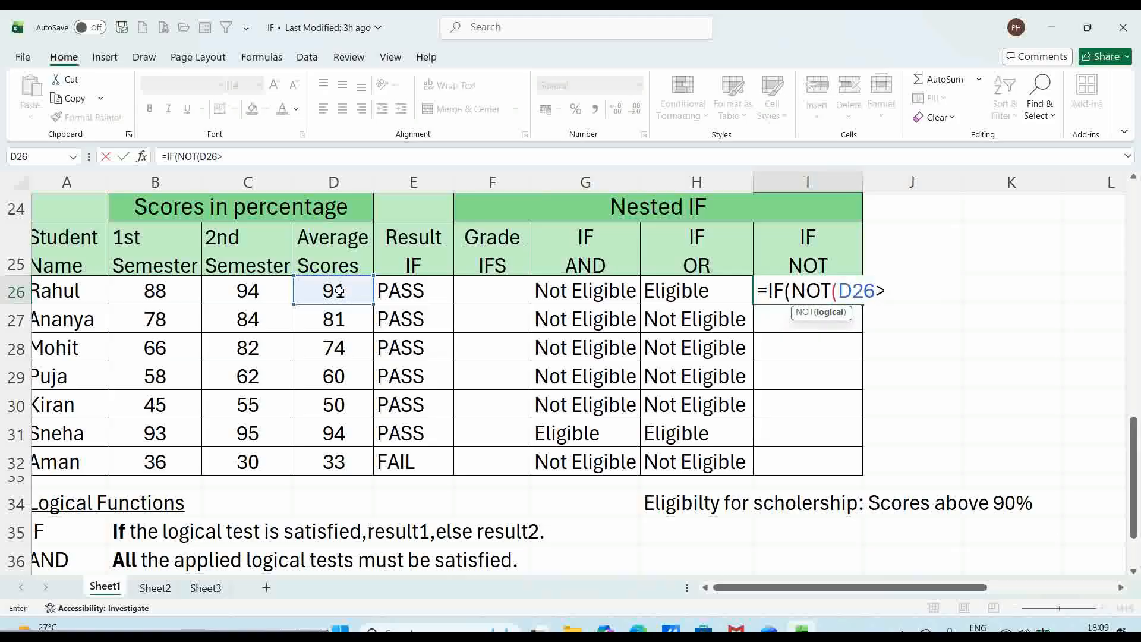
pyautogui.write('90),')
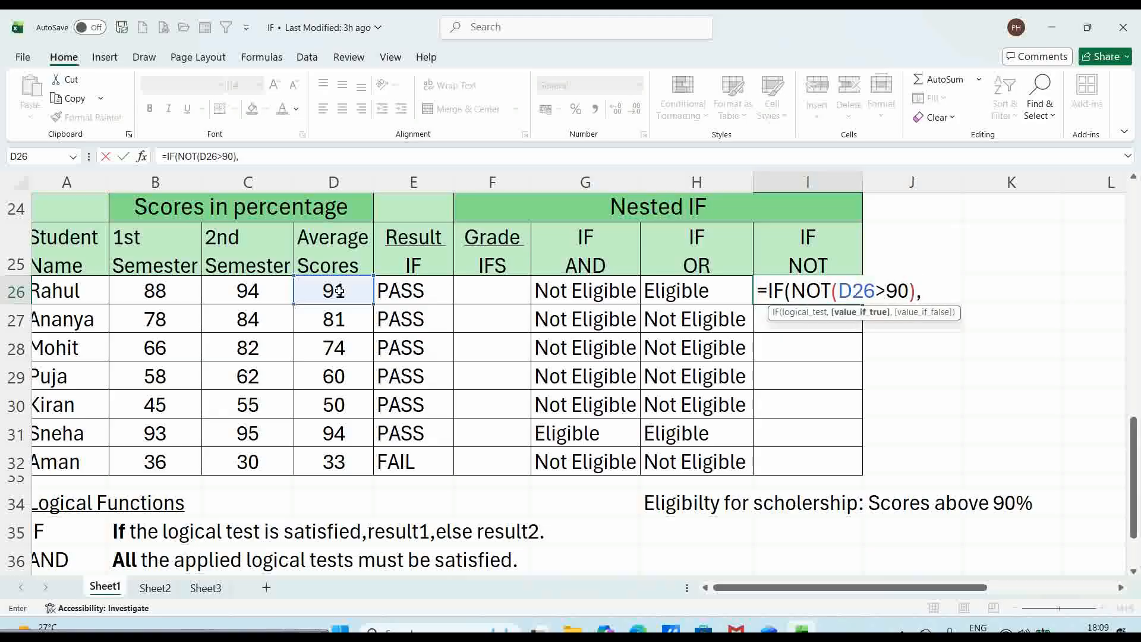
pyautogui.write('"Eligible')
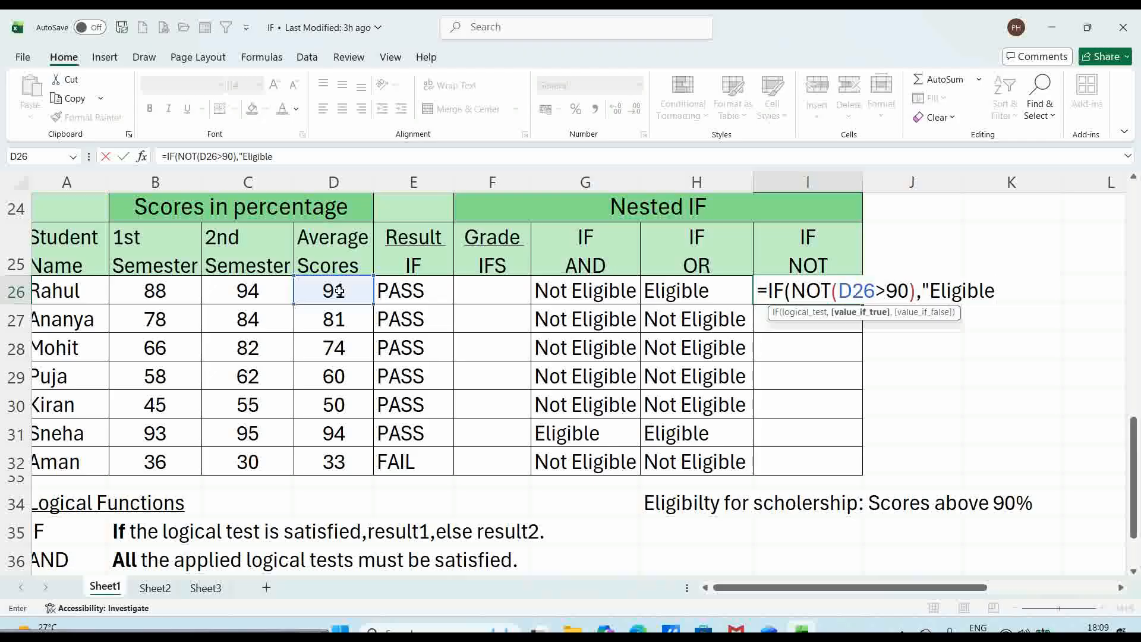
pyautogui.write('",')
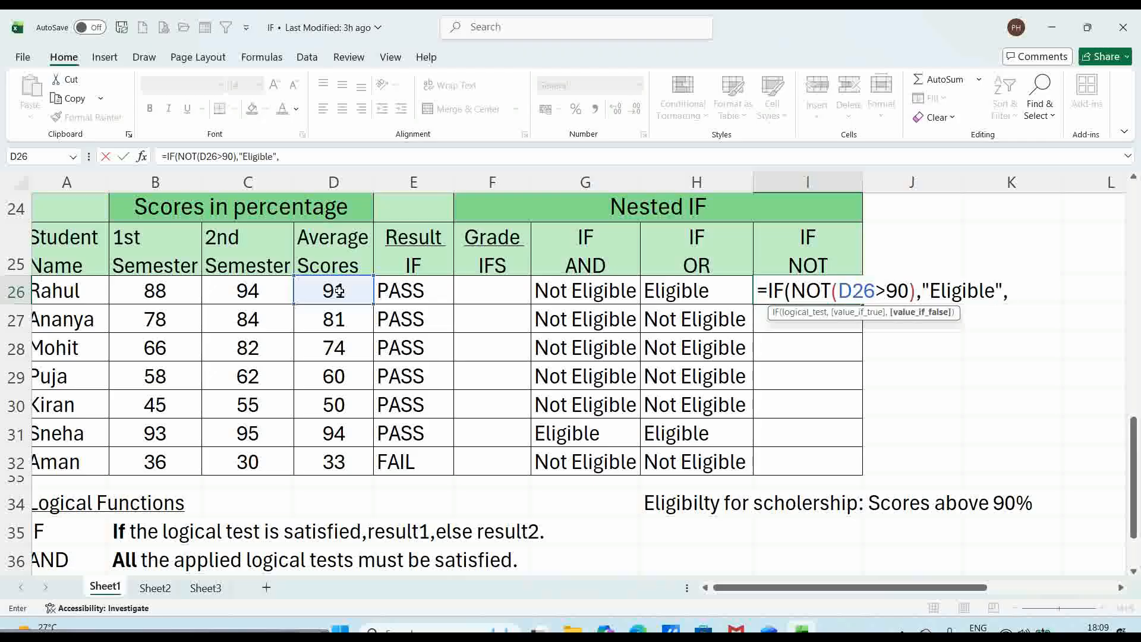
pyautogui.write('"Not Eli')
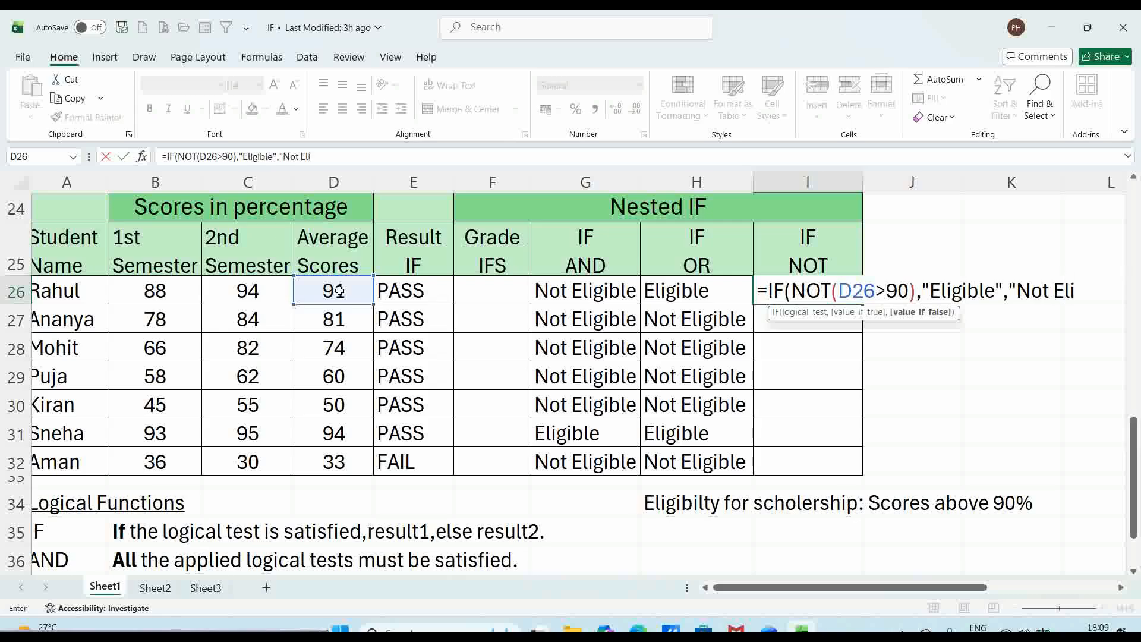
pyautogui.write('gible")')
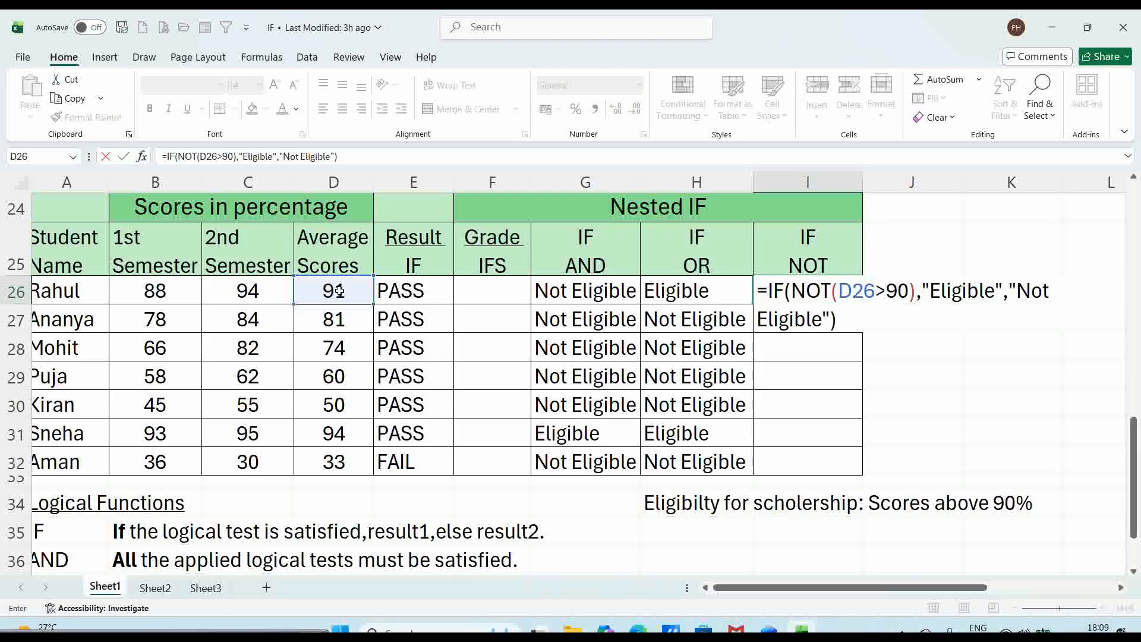
pyautogui.press('Return')
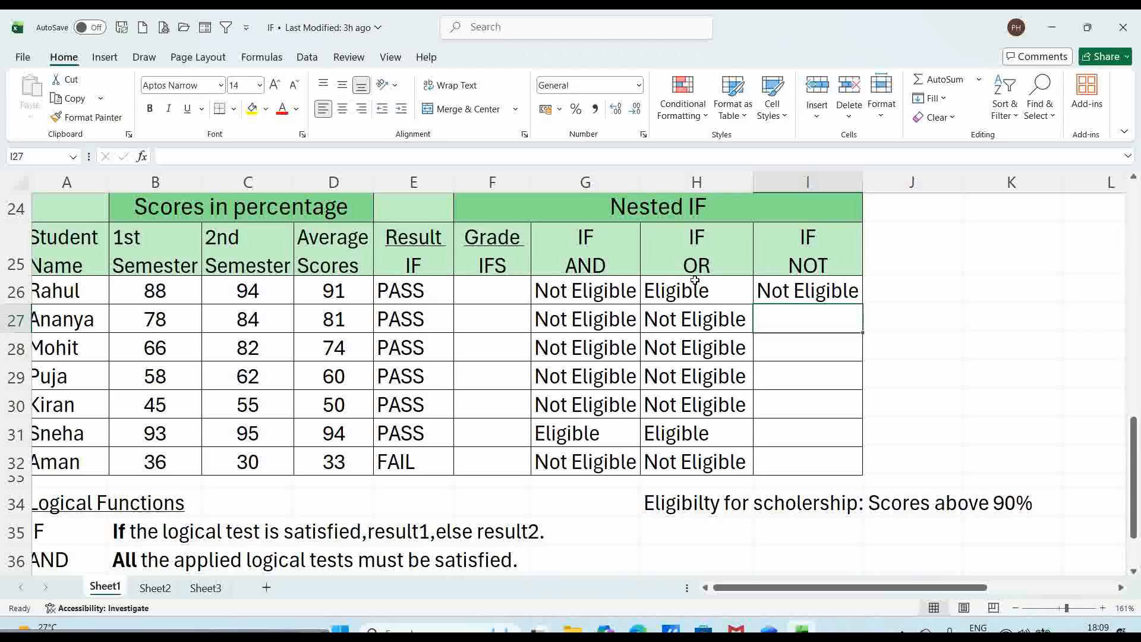
# - Change the comparison in cell I26's IF NOT formula to less than, making it =IF(NOT(D26<90),"Eligible","Not Eligible")
pyautogui.click(796, 290)
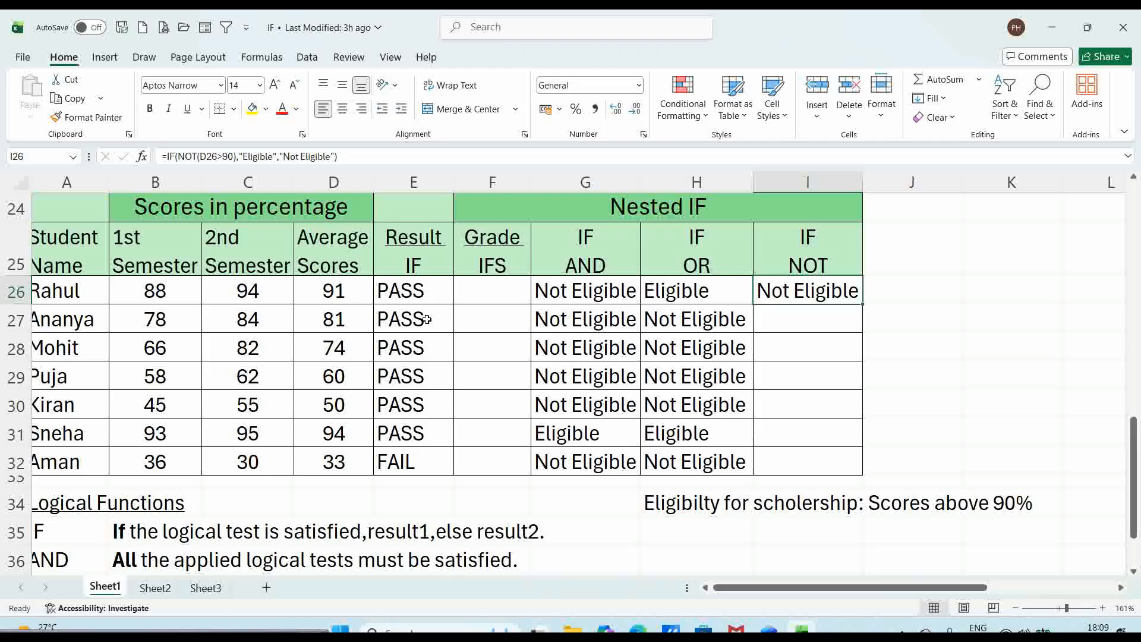
pyautogui.doubleClick(807, 290)
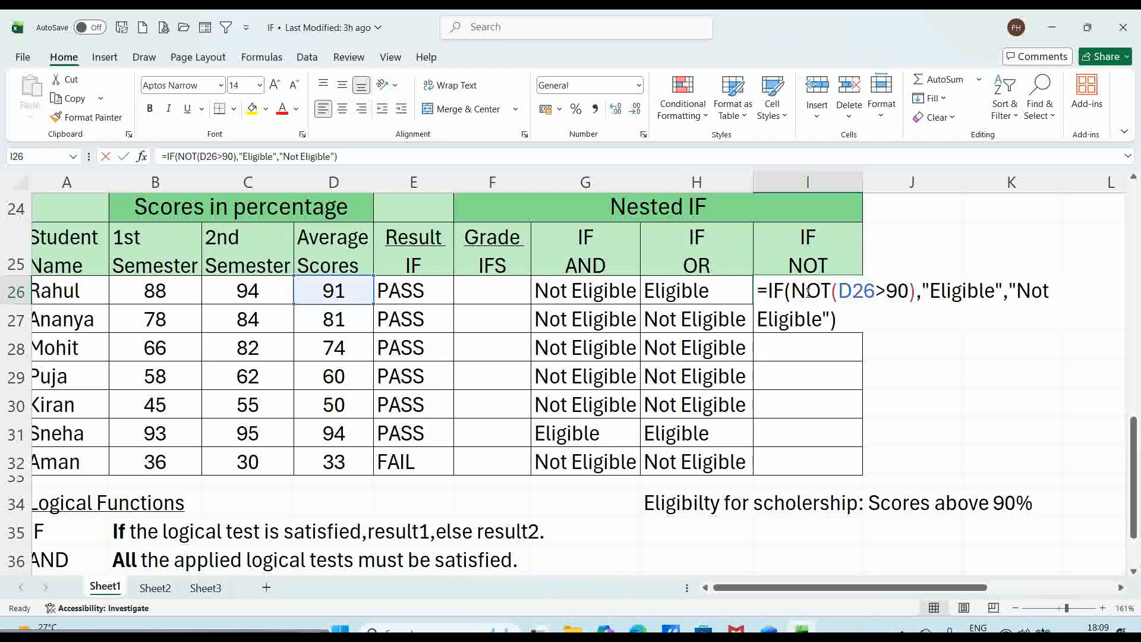
pyautogui.click(876, 290)
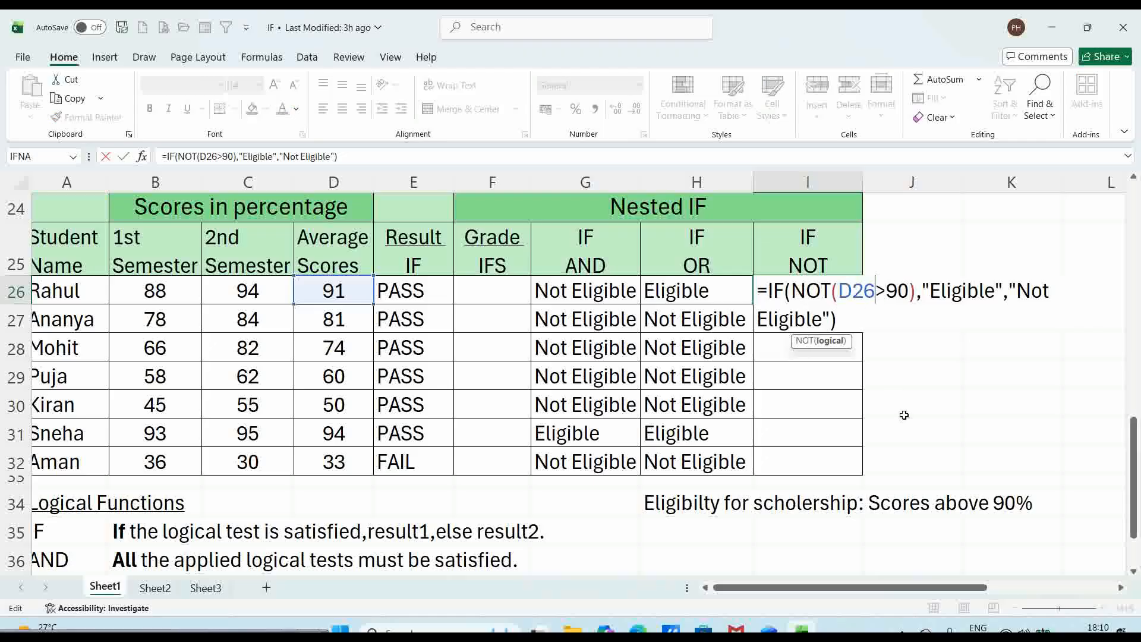
pyautogui.press('Delete')
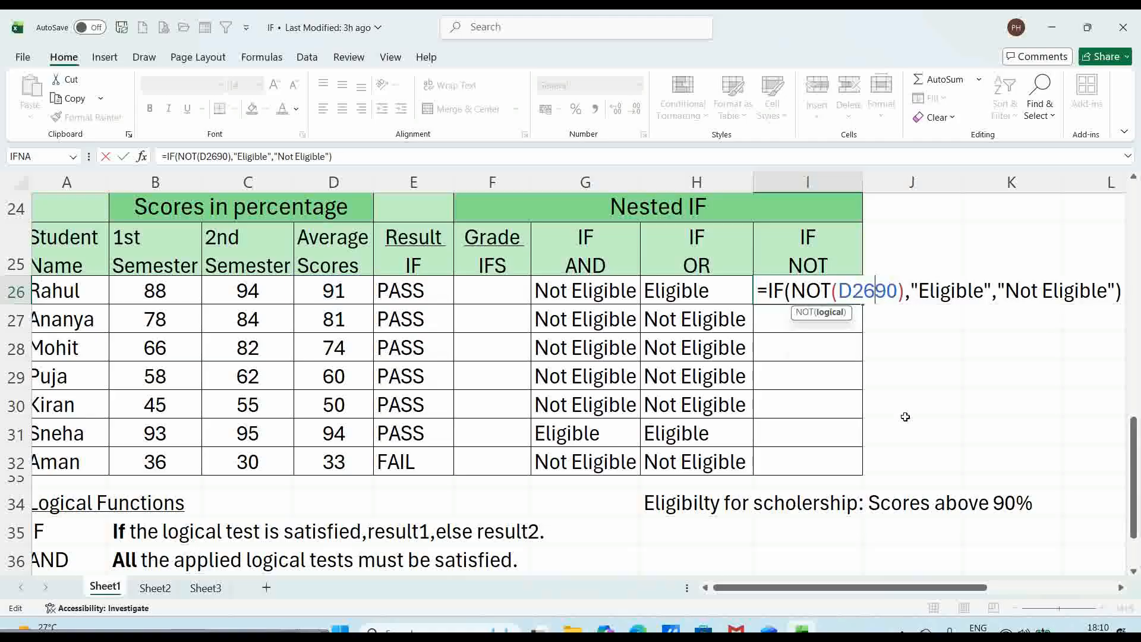
pyautogui.write('<')
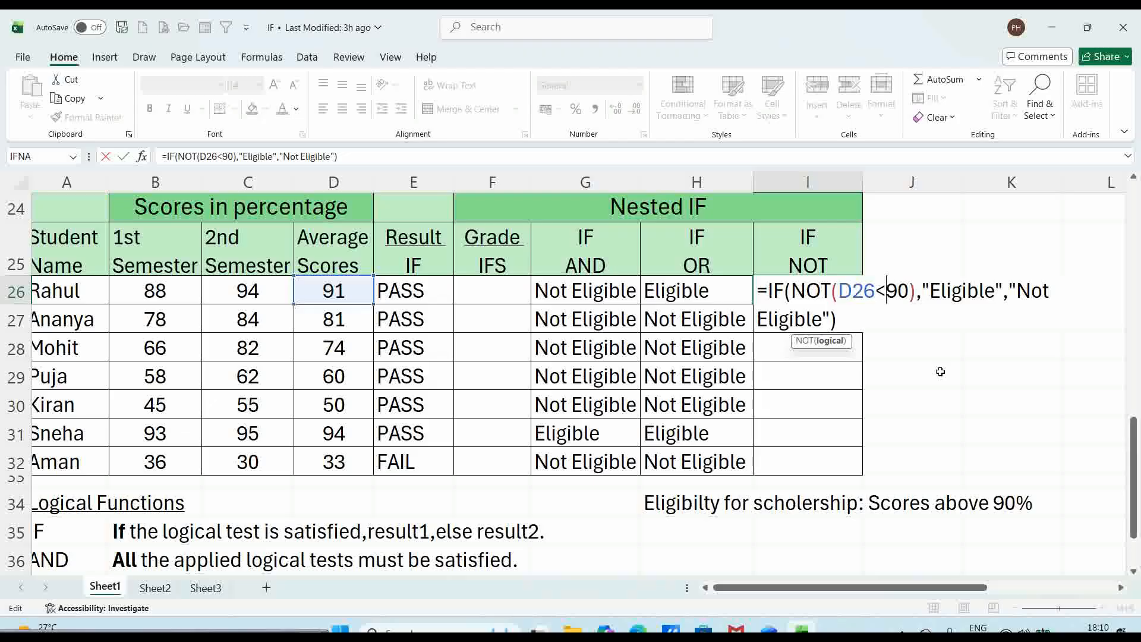
pyautogui.press('Return')
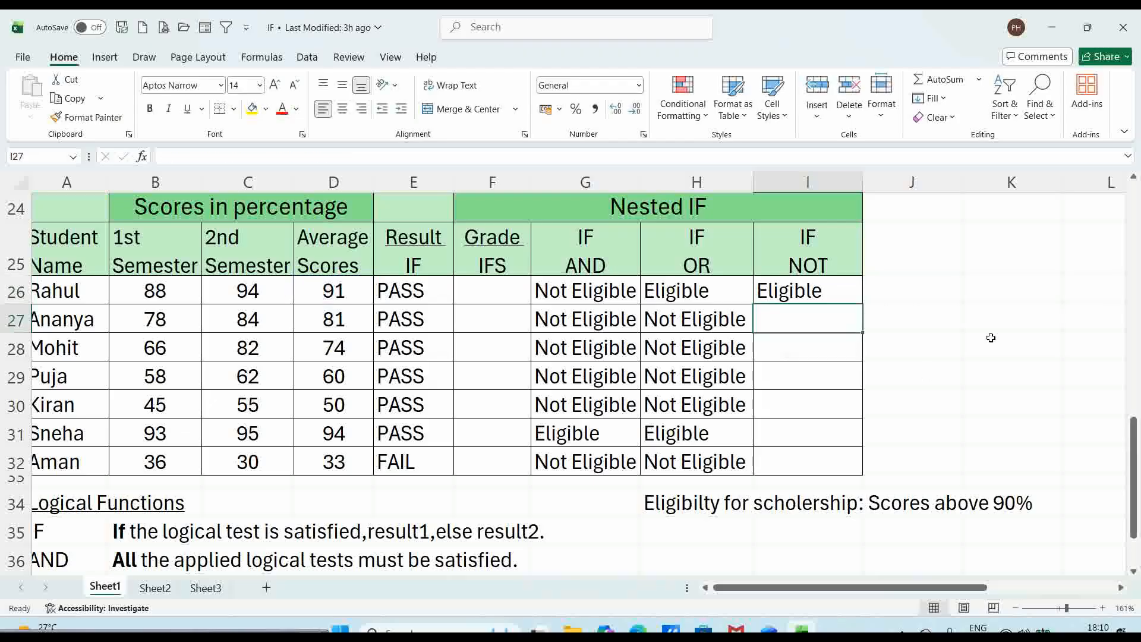
# - Fill the IF NOT formula from I26 down to I32 and check the copied formula in I31
pyautogui.click(833, 296)
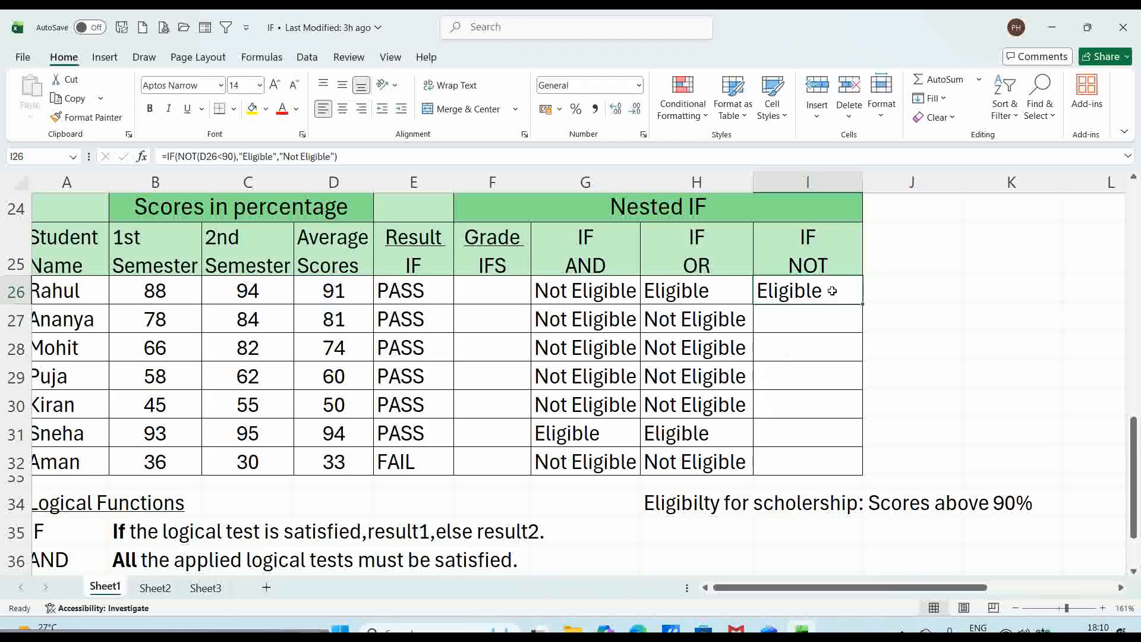
pyautogui.doubleClick(863, 305)
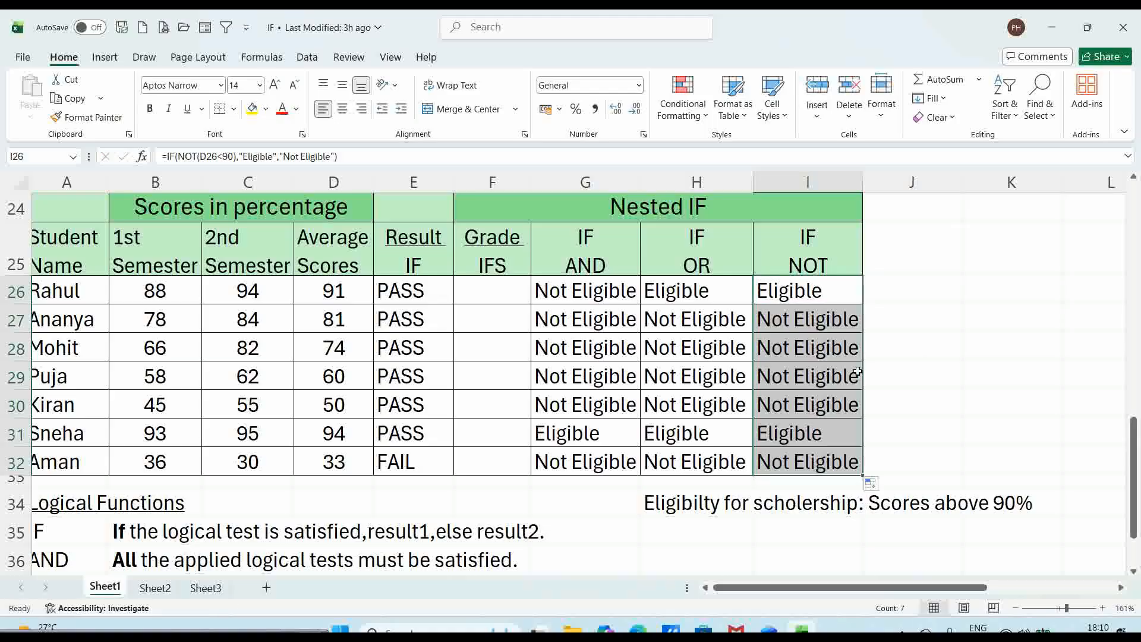
pyautogui.click(832, 434)
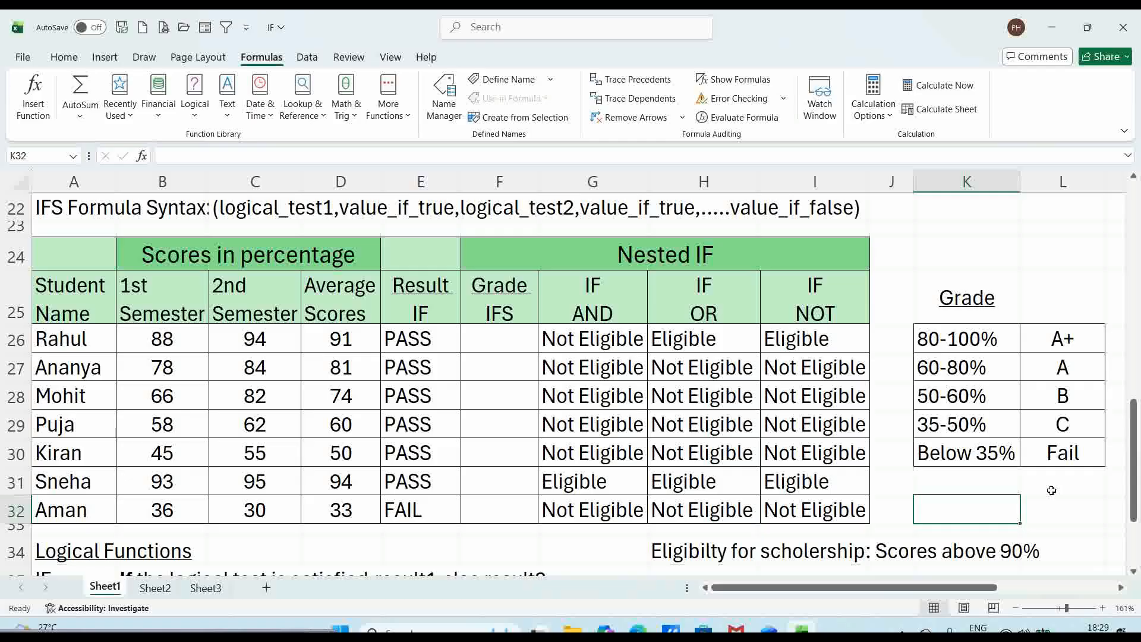
# - Begin an IFS formula in cell F26 of the Grade column with the test D26>80 returning "A+"
pyautogui.click(504, 330)
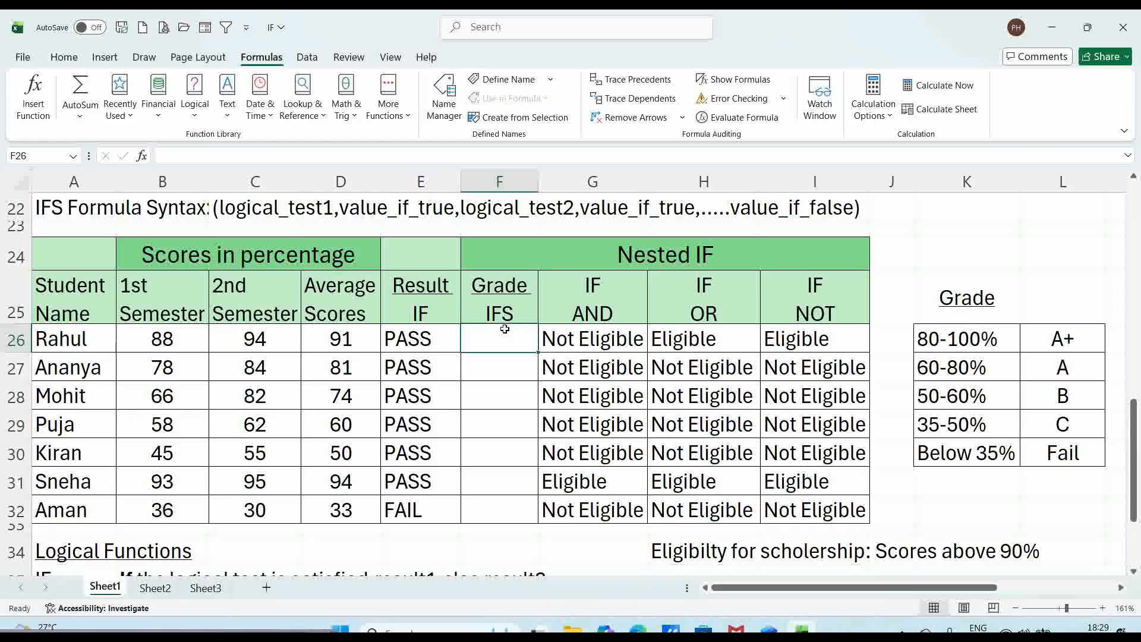
pyautogui.write('=')
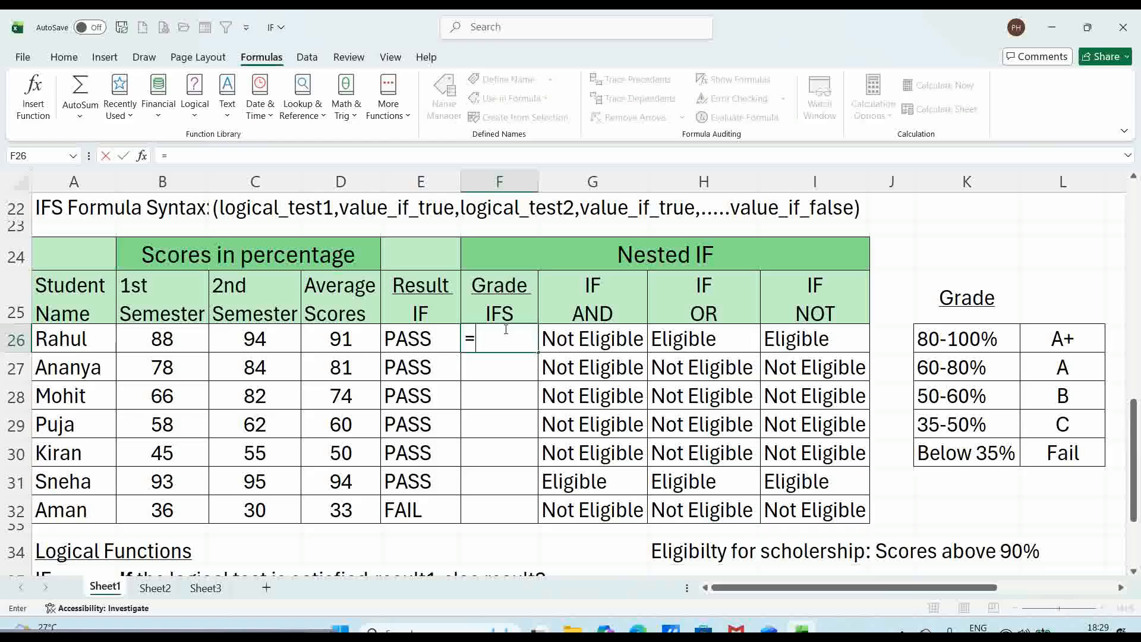
pyautogui.write('i')
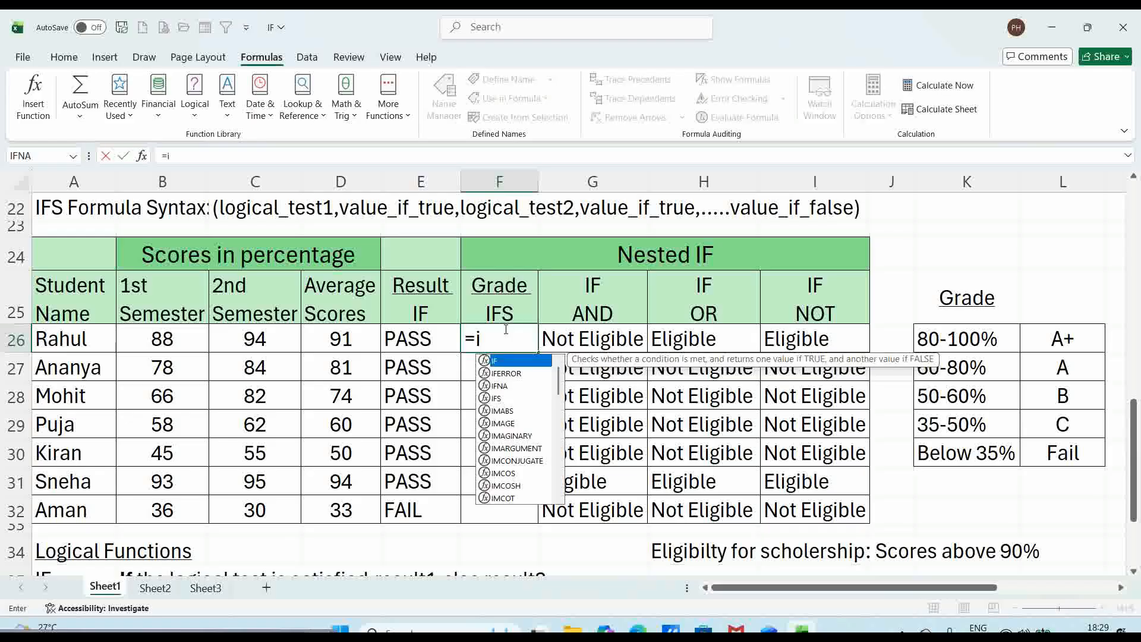
pyautogui.write('fs')
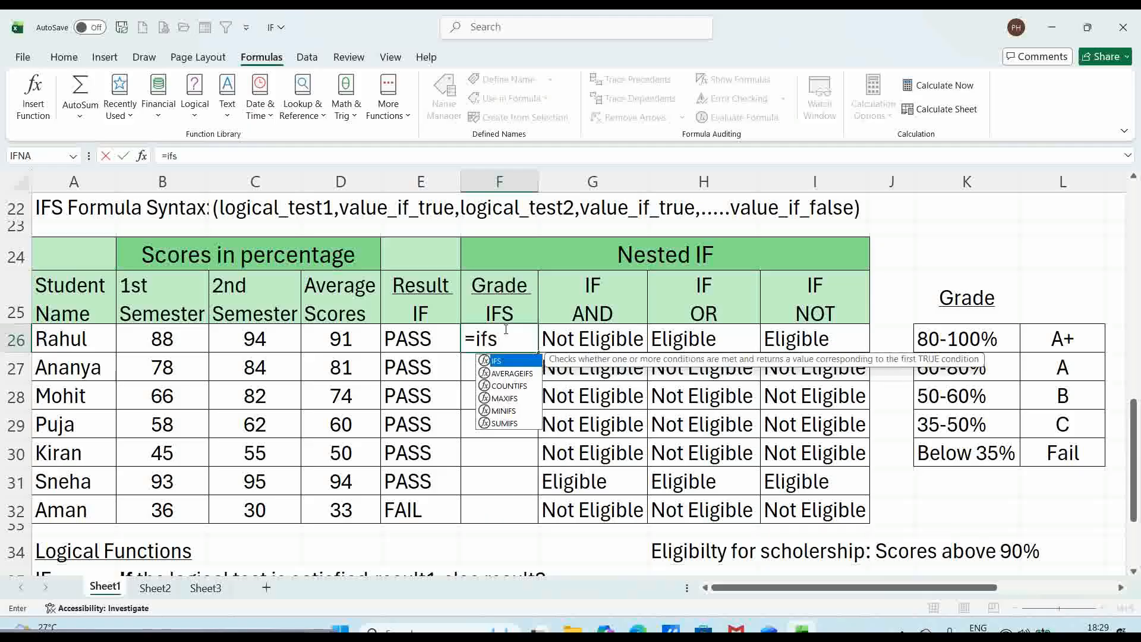
pyautogui.press('Tab')
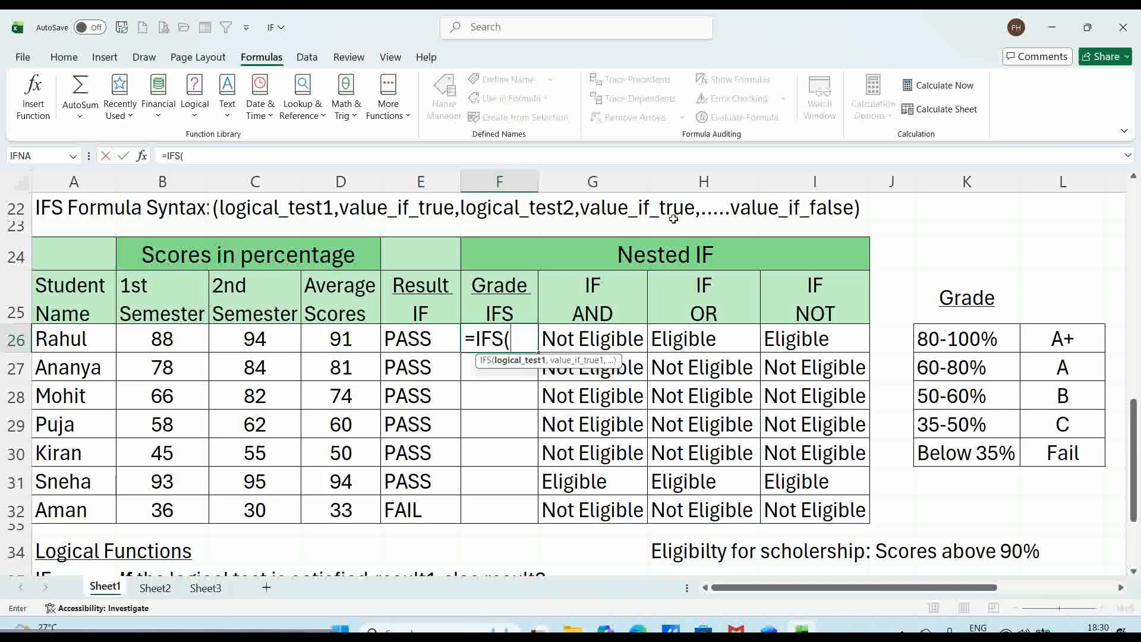
pyautogui.click(343, 338)
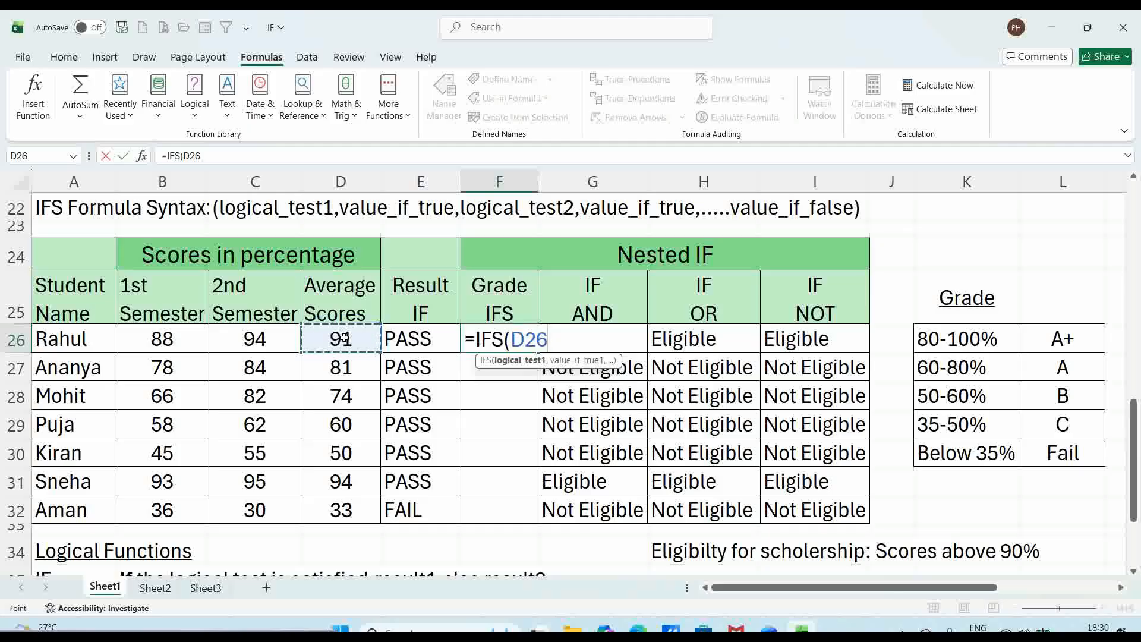
pyautogui.write('>')
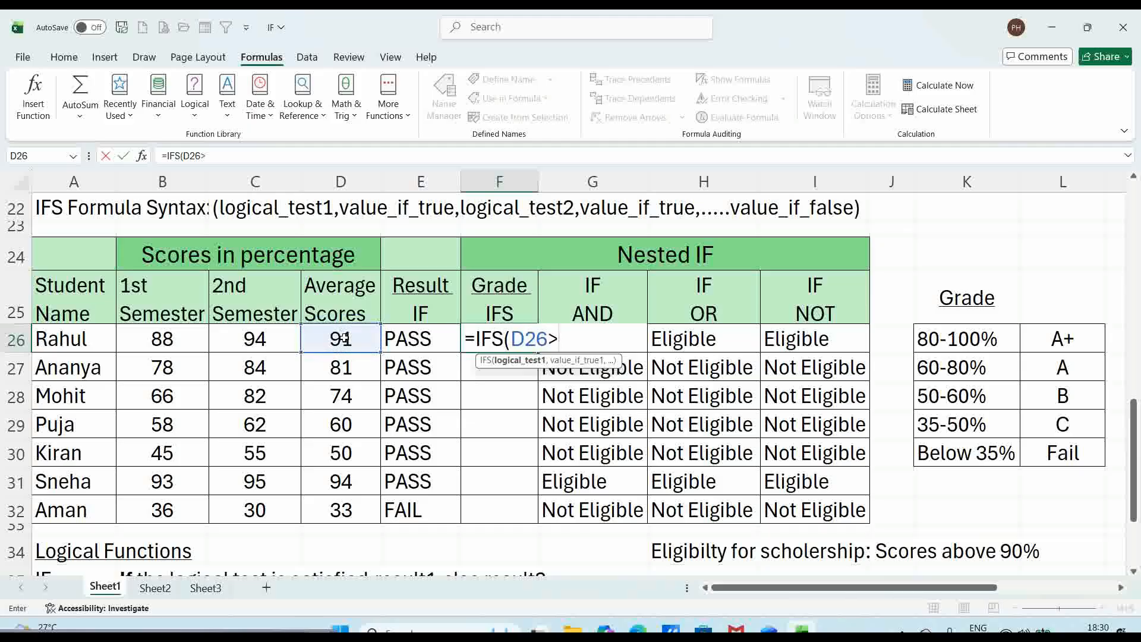
pyautogui.write('80,"')
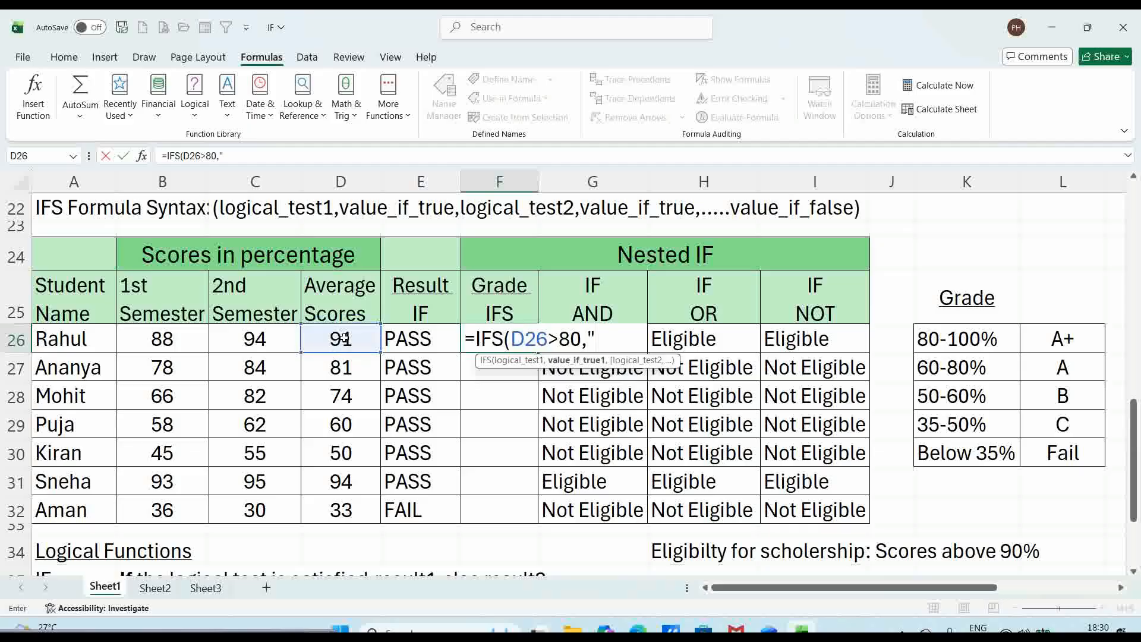
pyautogui.write('A+",')
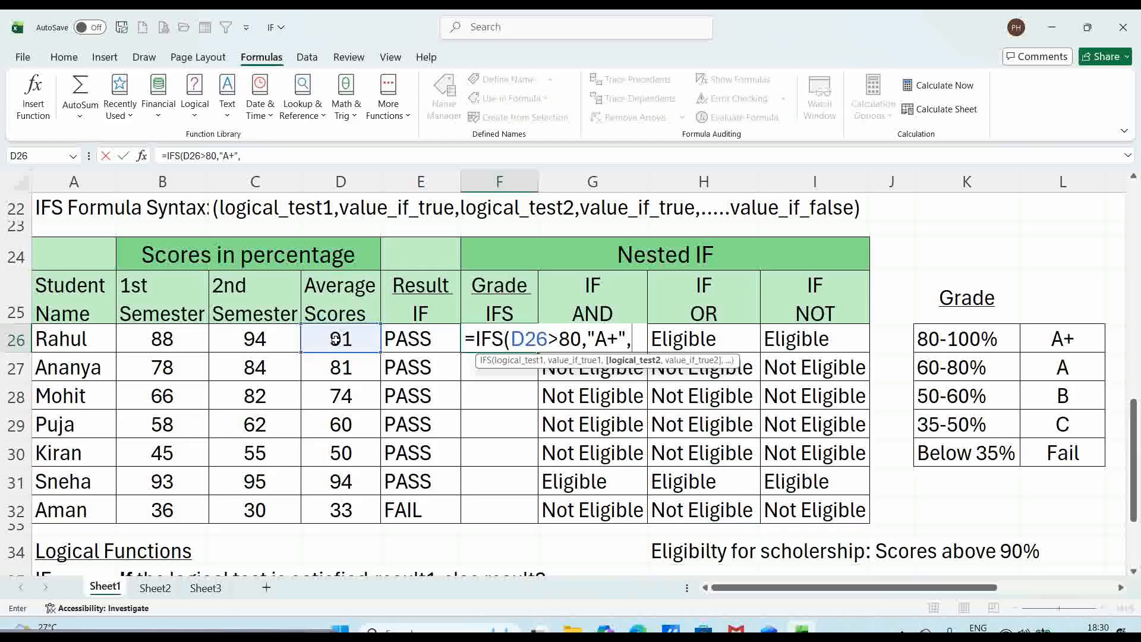
# - Extend the IFS formula in F26 with the tests D26>60 returning "A" and D26>50 returning "B"
pyautogui.click(336, 339)
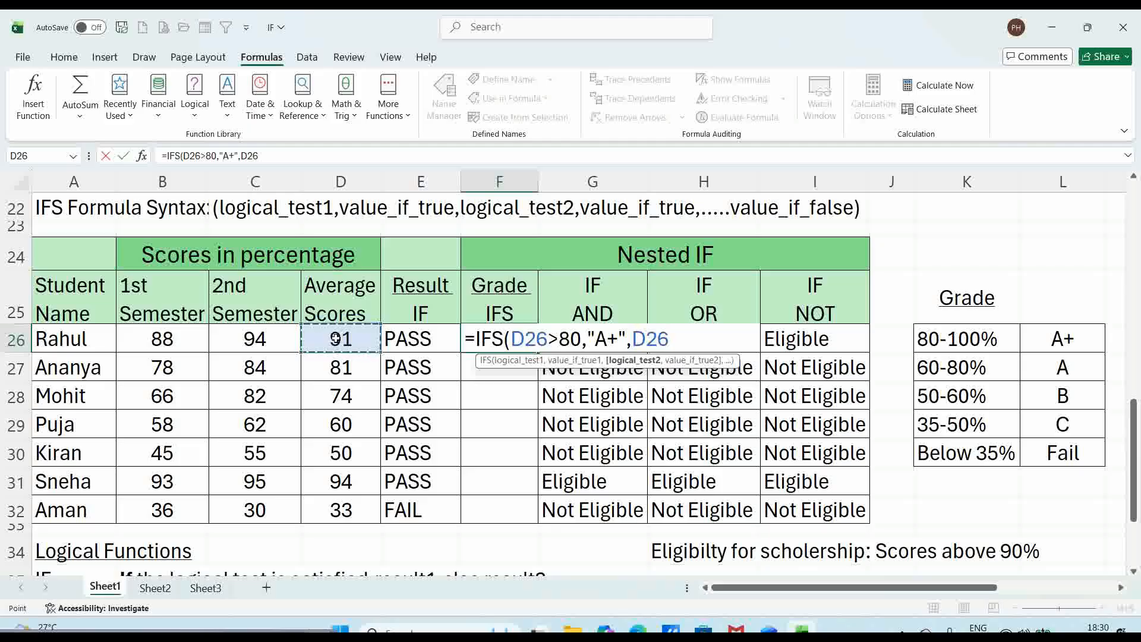
pyautogui.write('>60')
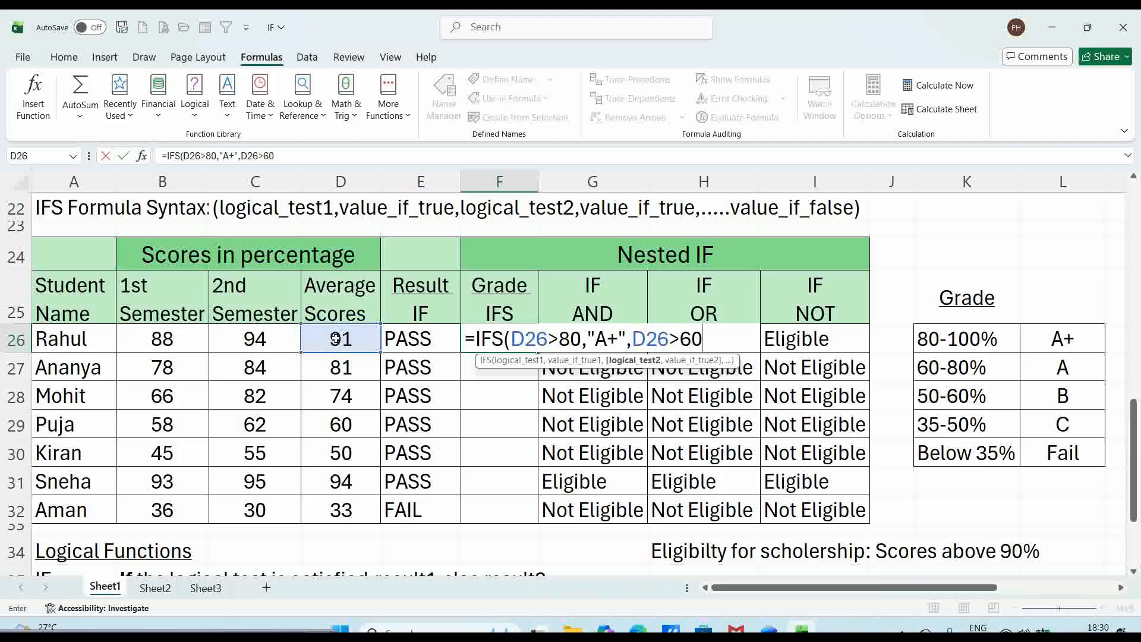
pyautogui.write(',"')
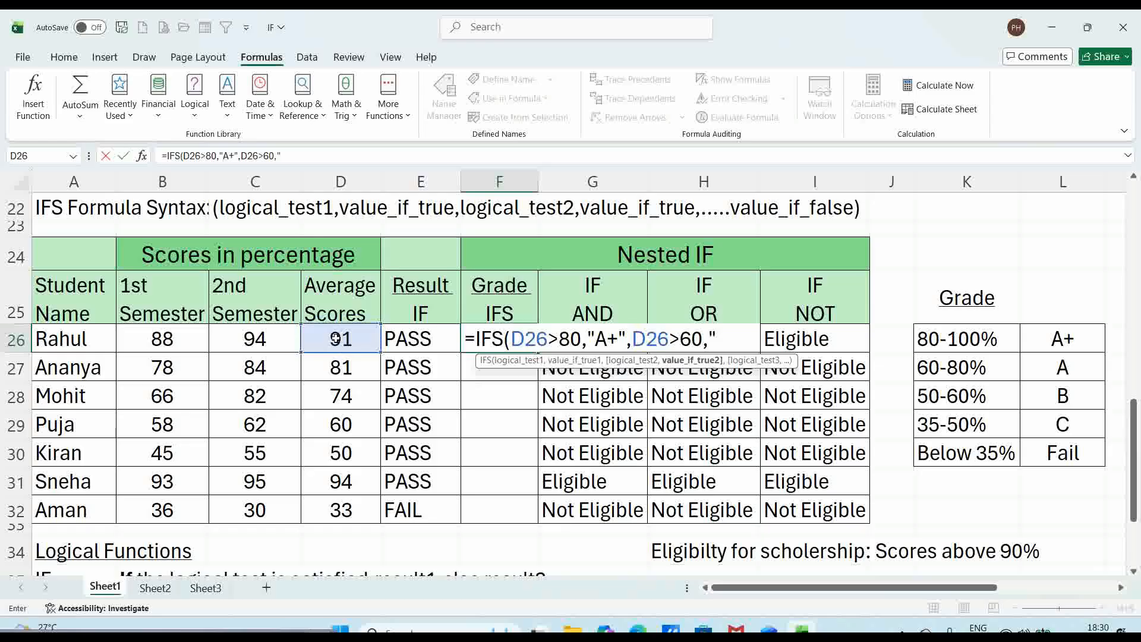
pyautogui.write('A",')
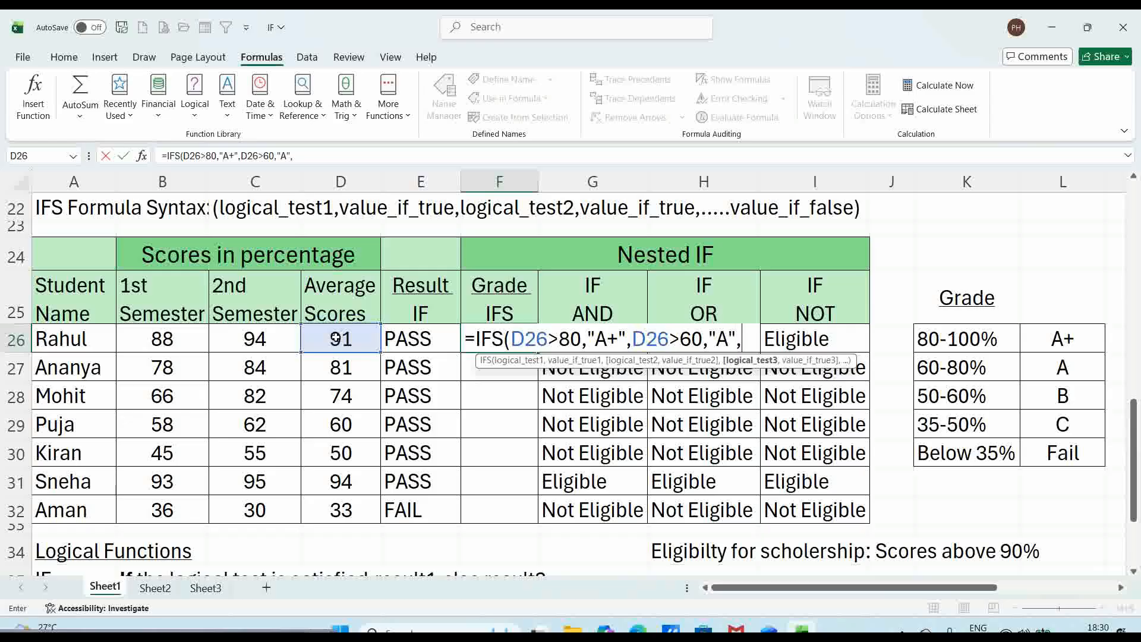
pyautogui.click(336, 338)
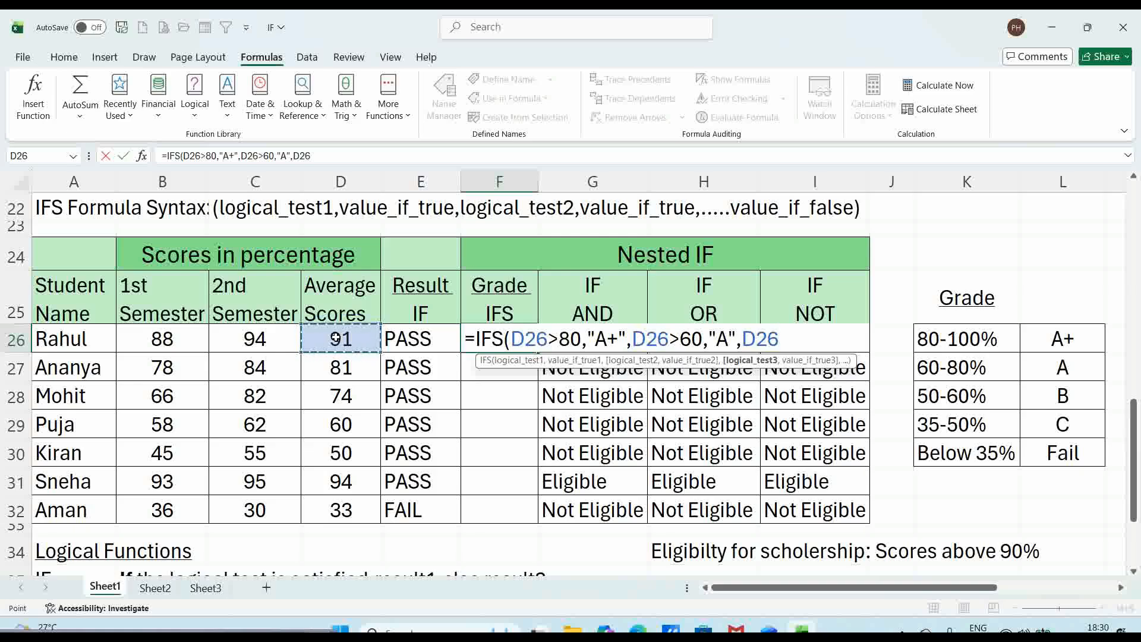
pyautogui.write('>50')
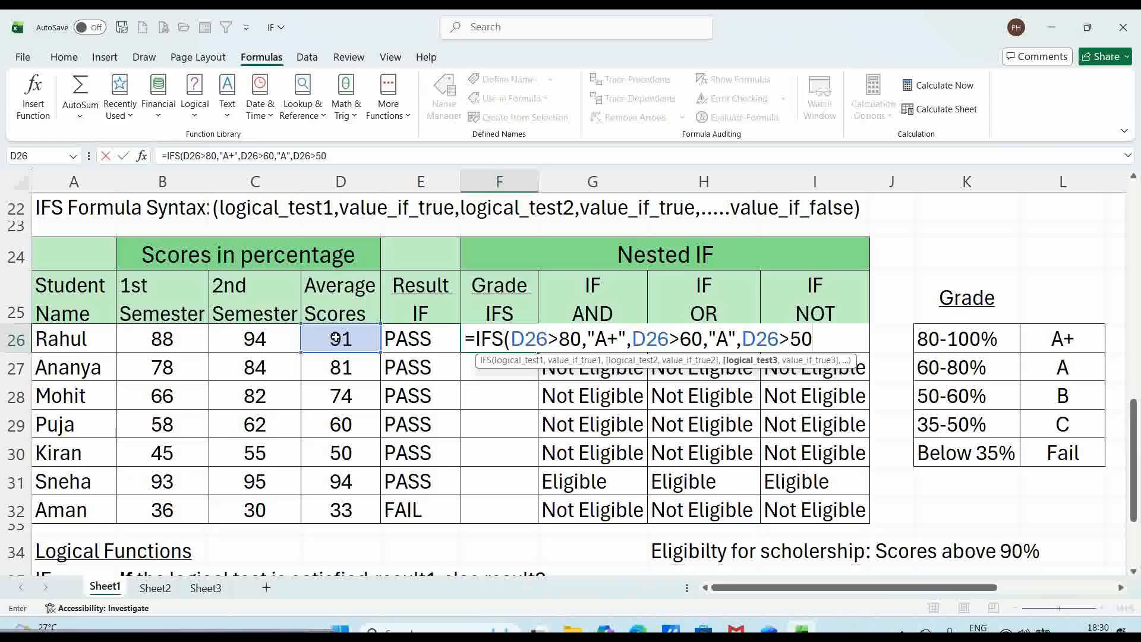
pyautogui.write(',')
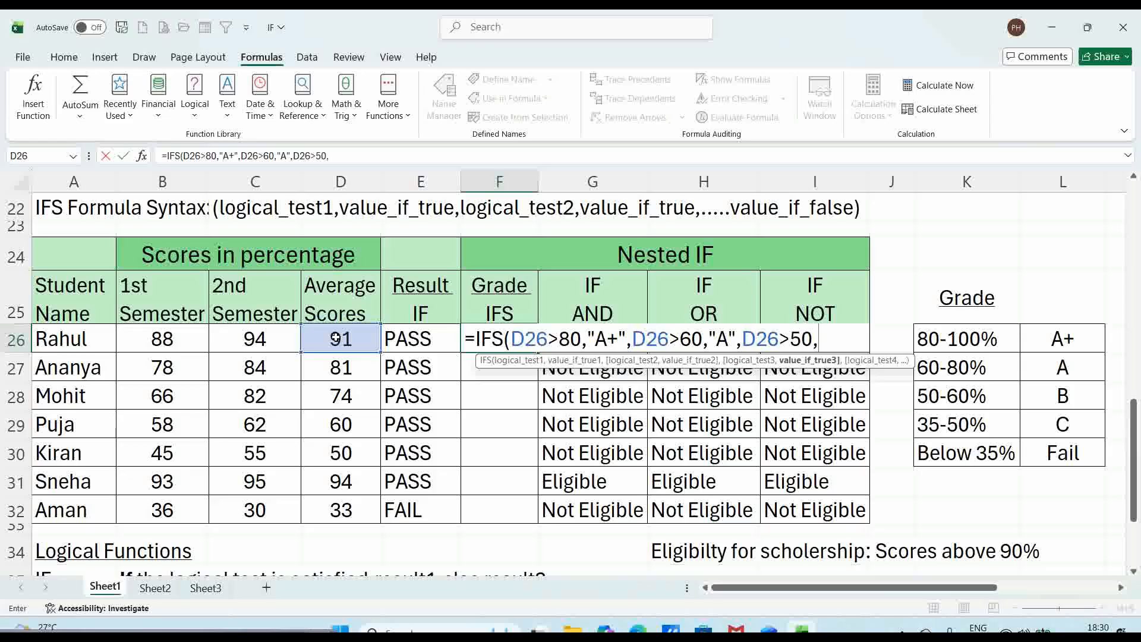
pyautogui.write('"B",')
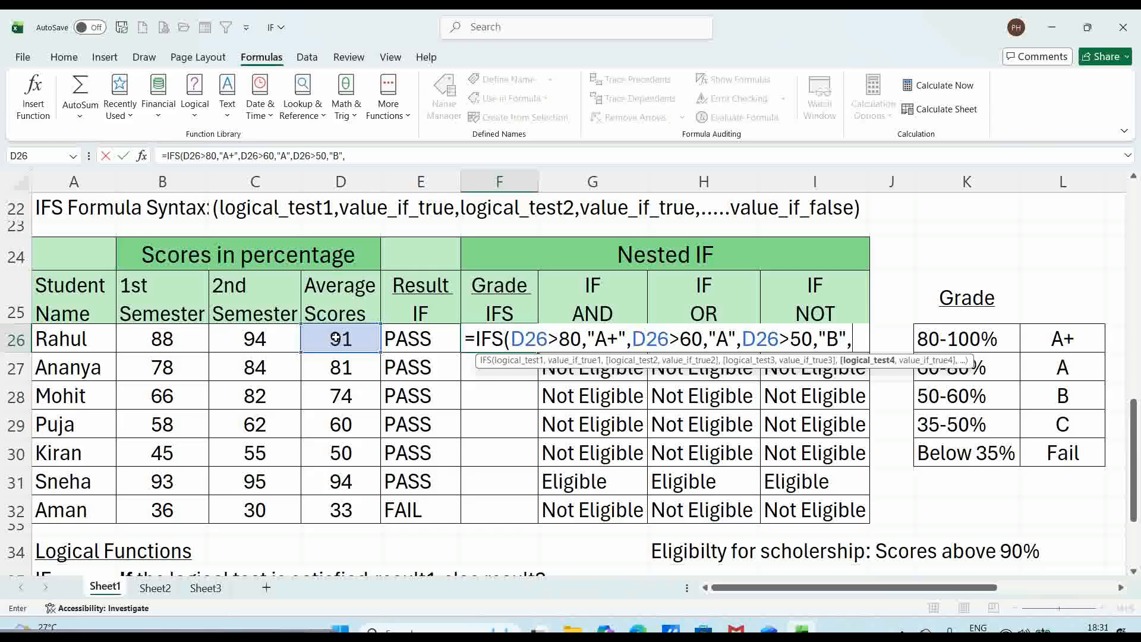
# - Complete the IFS formula in F26 with D26>35 returning "C" and D26<35 returning "Fail", and enter it
pyautogui.click(336, 339)
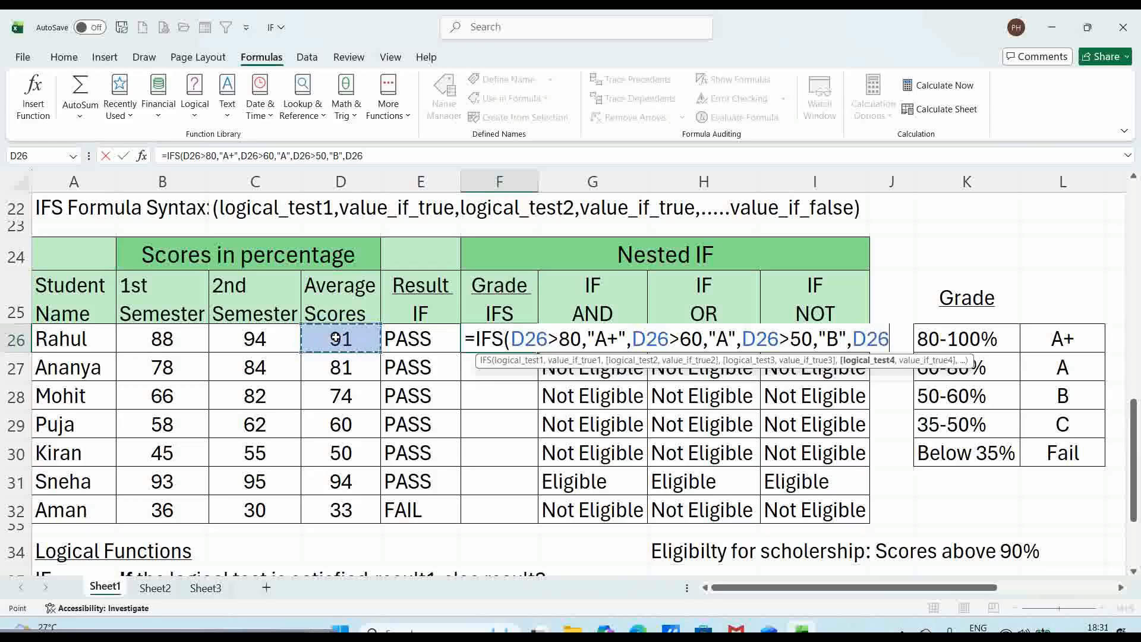
pyautogui.write('>35')
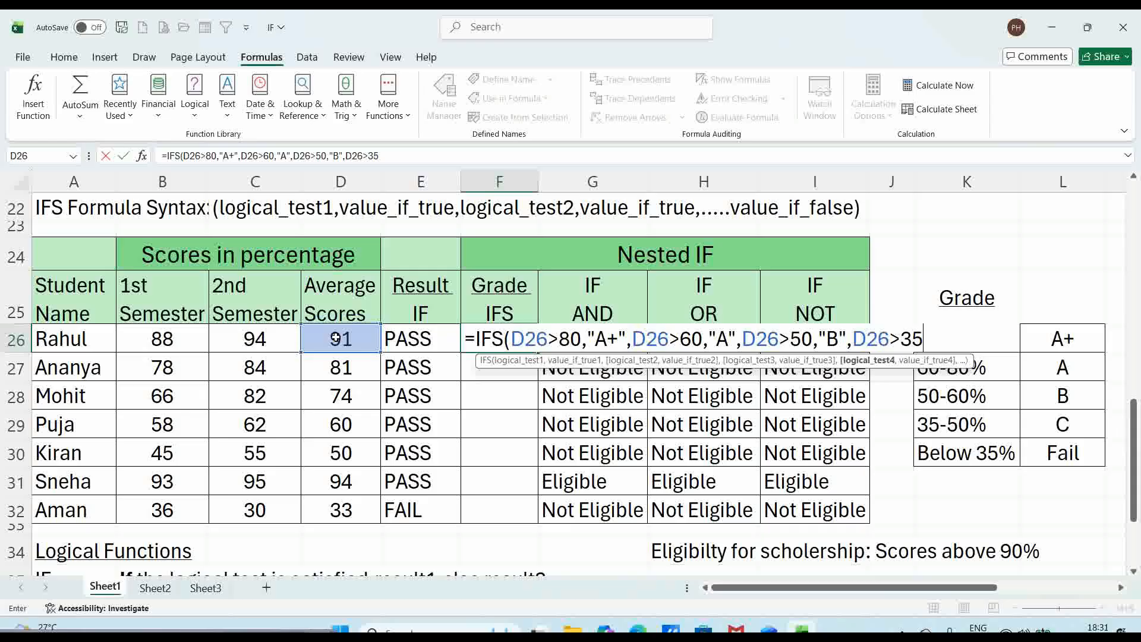
pyautogui.write(',')
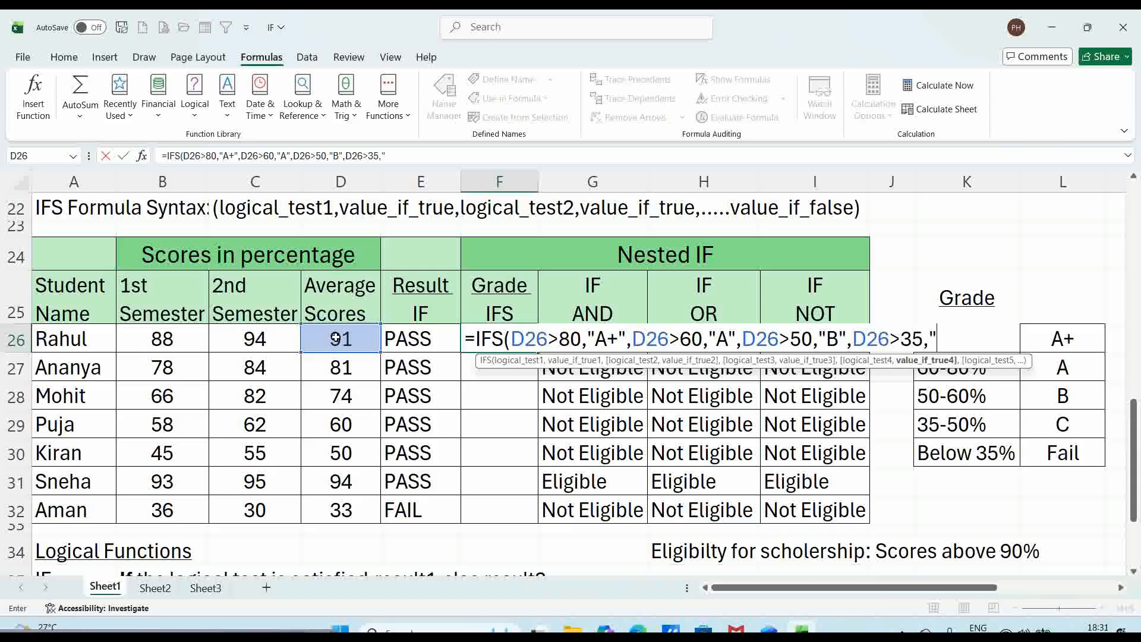
pyautogui.write('"C",')
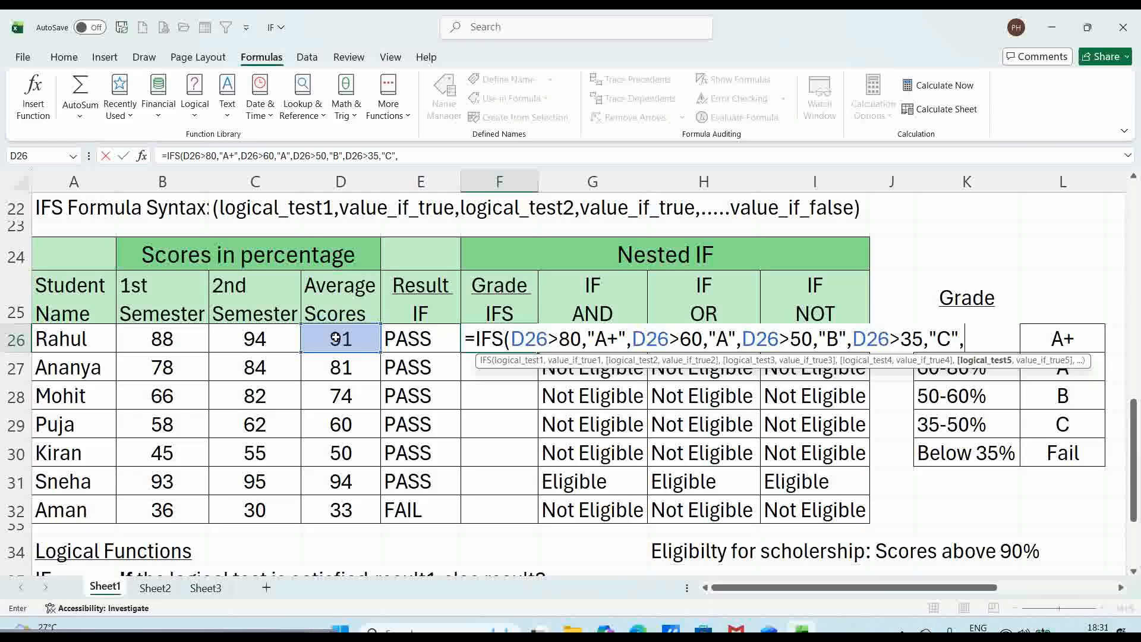
pyautogui.click(336, 339)
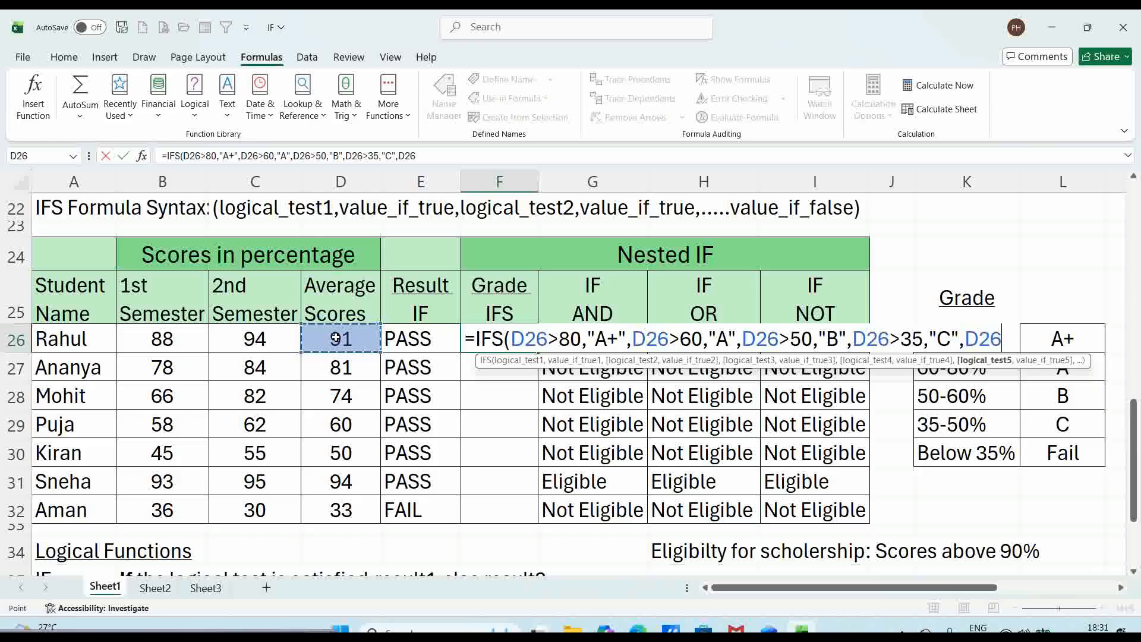
pyautogui.write('<35')
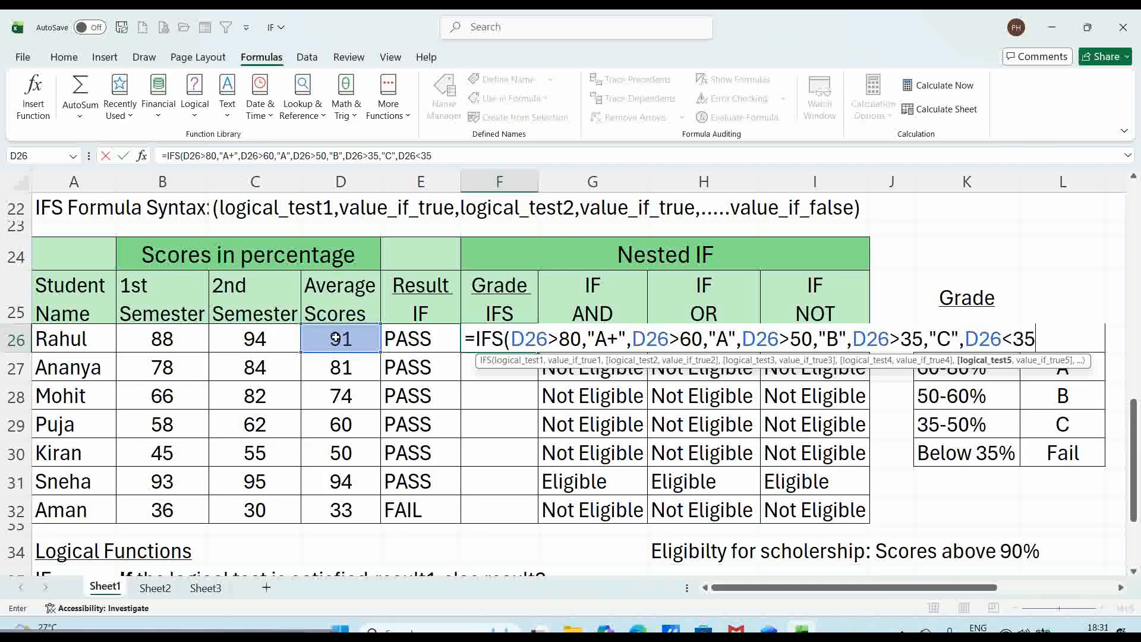
pyautogui.write(',')
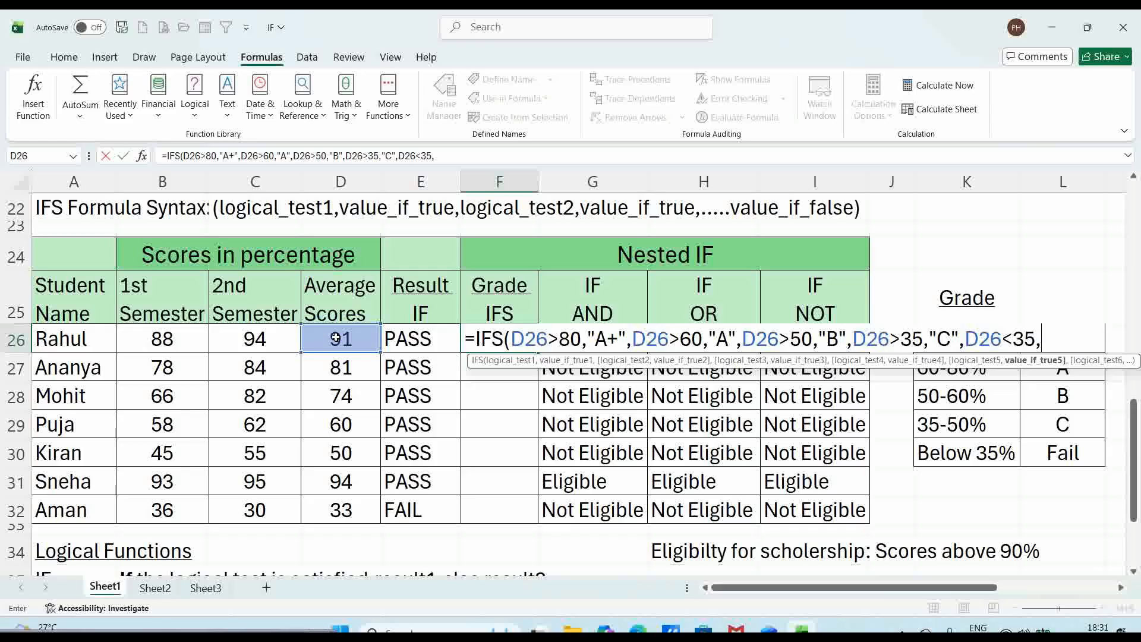
pyautogui.write('"Fail")')
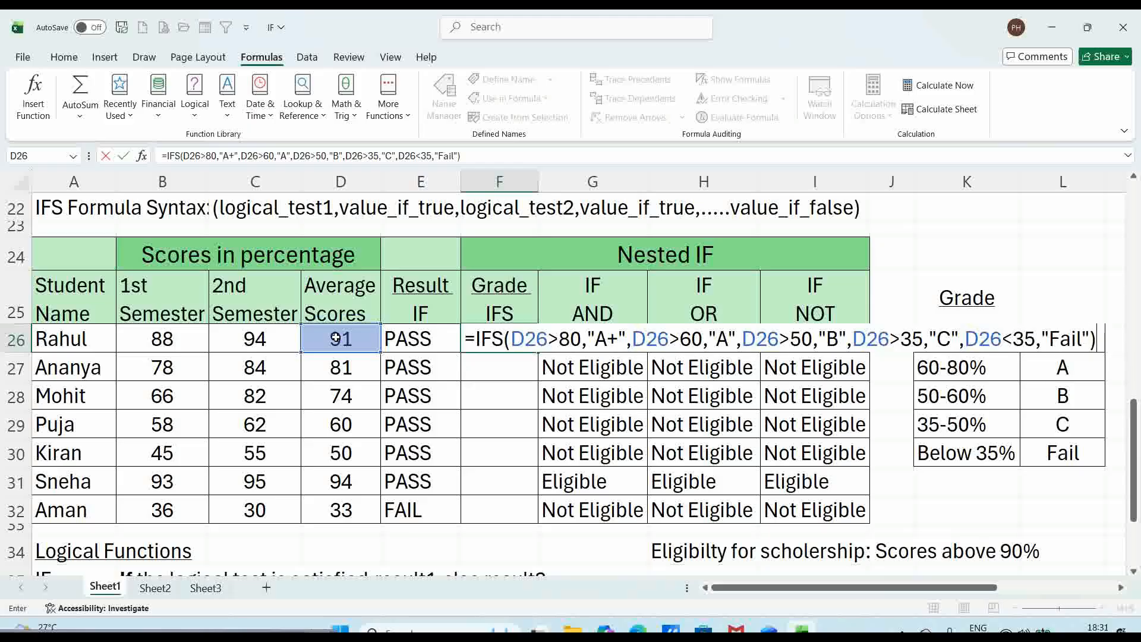
pyautogui.press('Return')
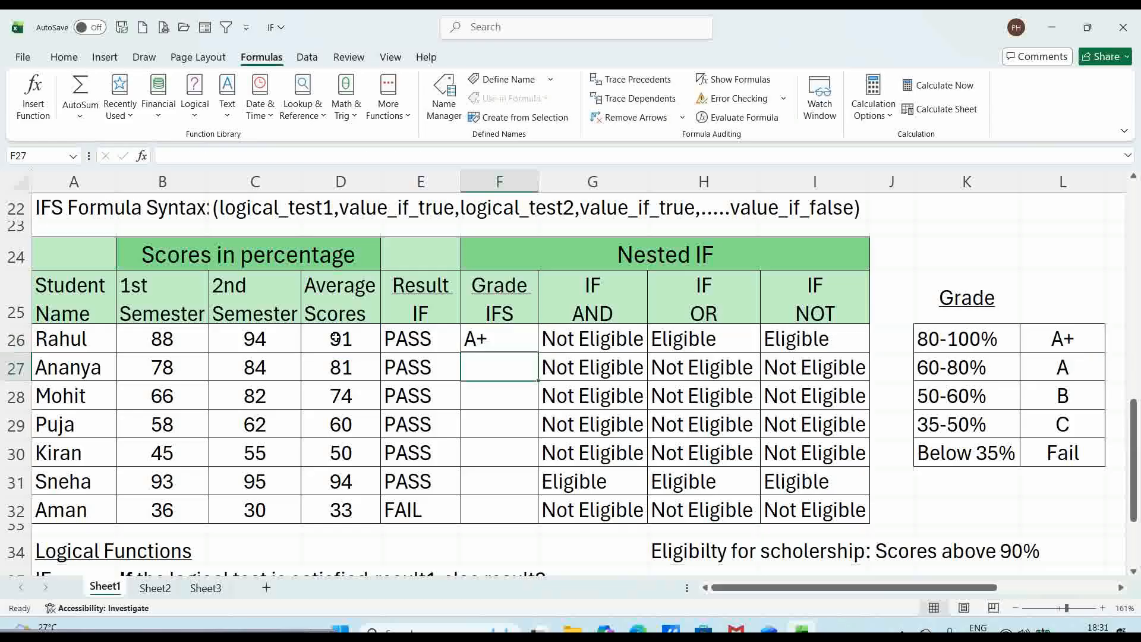
# - Fill the IFS grade formula from F26 down to F32 and review the formulas in F26 and G26
pyautogui.click(503, 339)
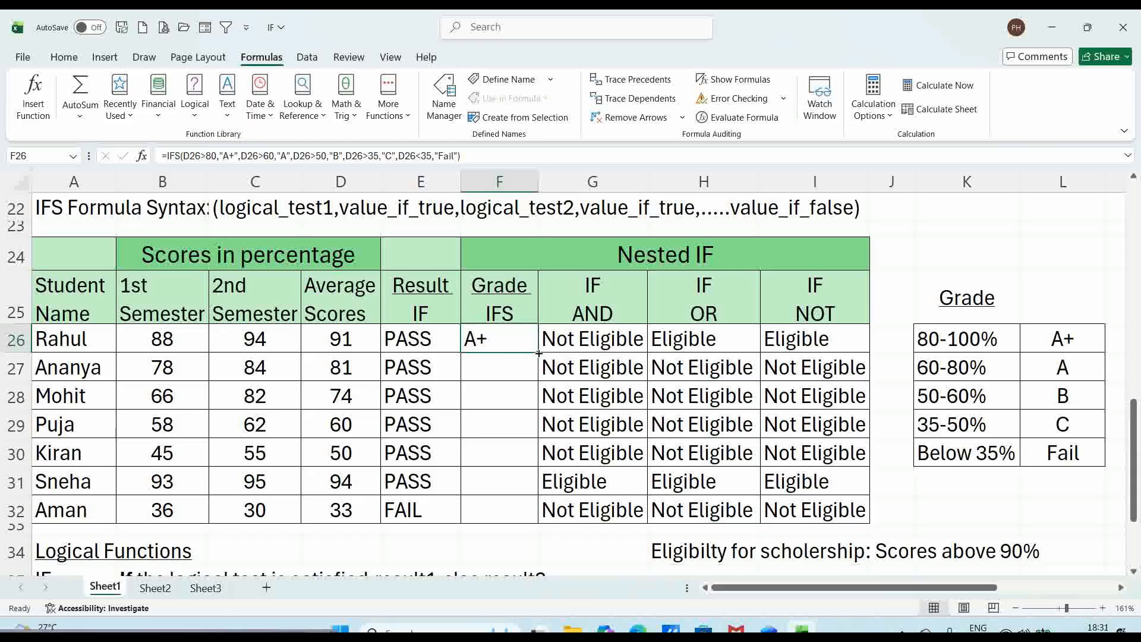
pyautogui.moveTo(539, 354); pyautogui.dragTo(533, 373)
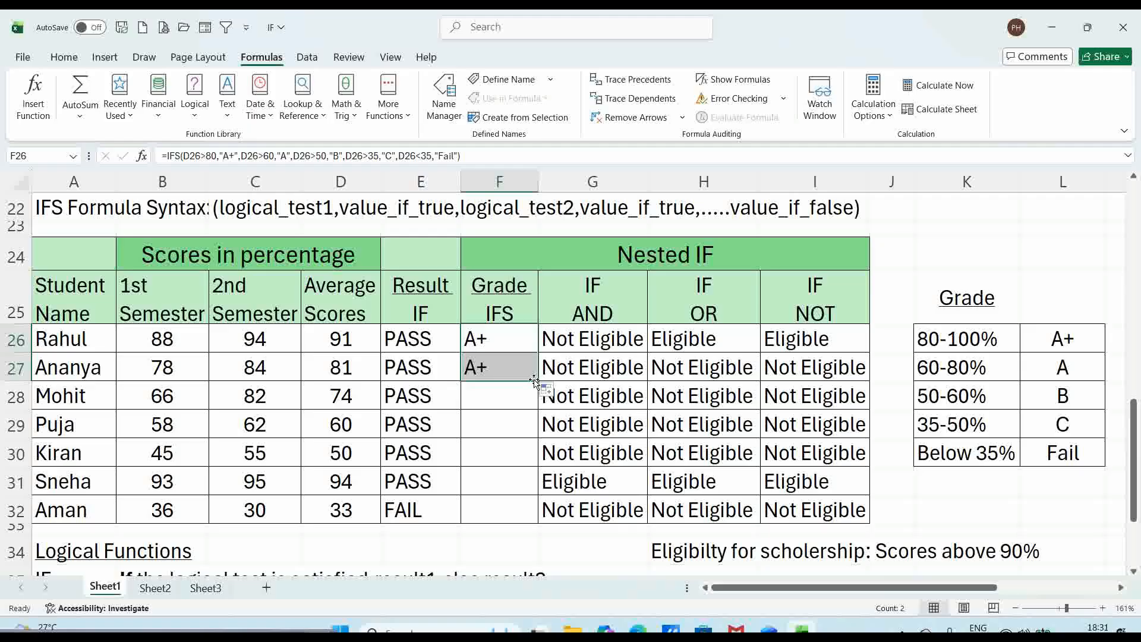
pyautogui.moveTo(538, 380); pyautogui.dragTo(537, 521)
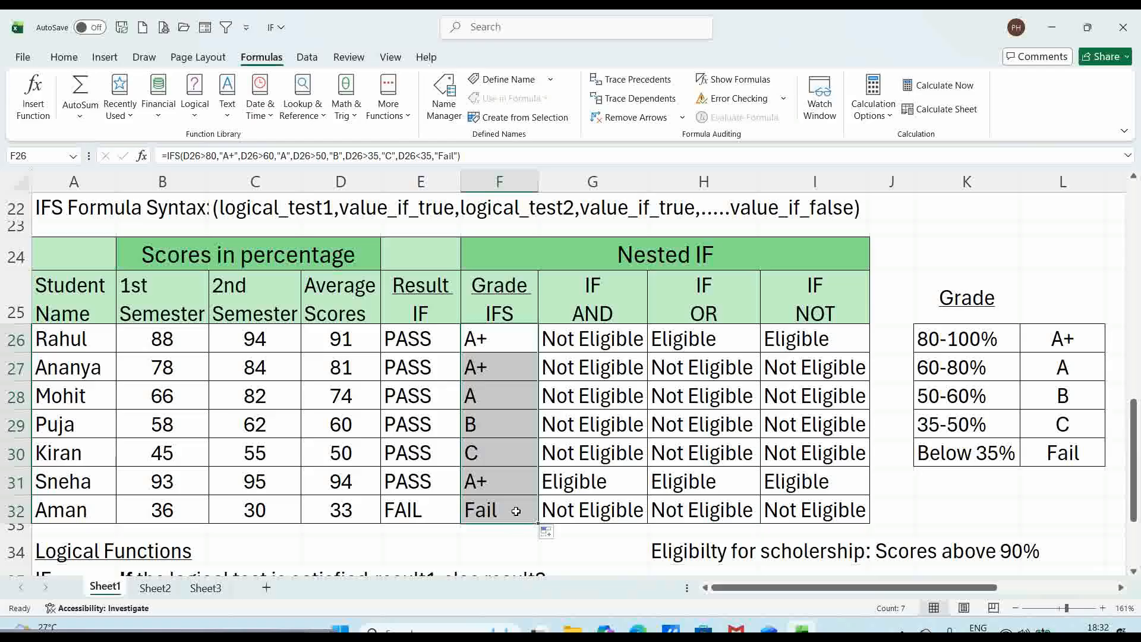
pyautogui.click(516, 510)
pyautogui.click(496, 550)
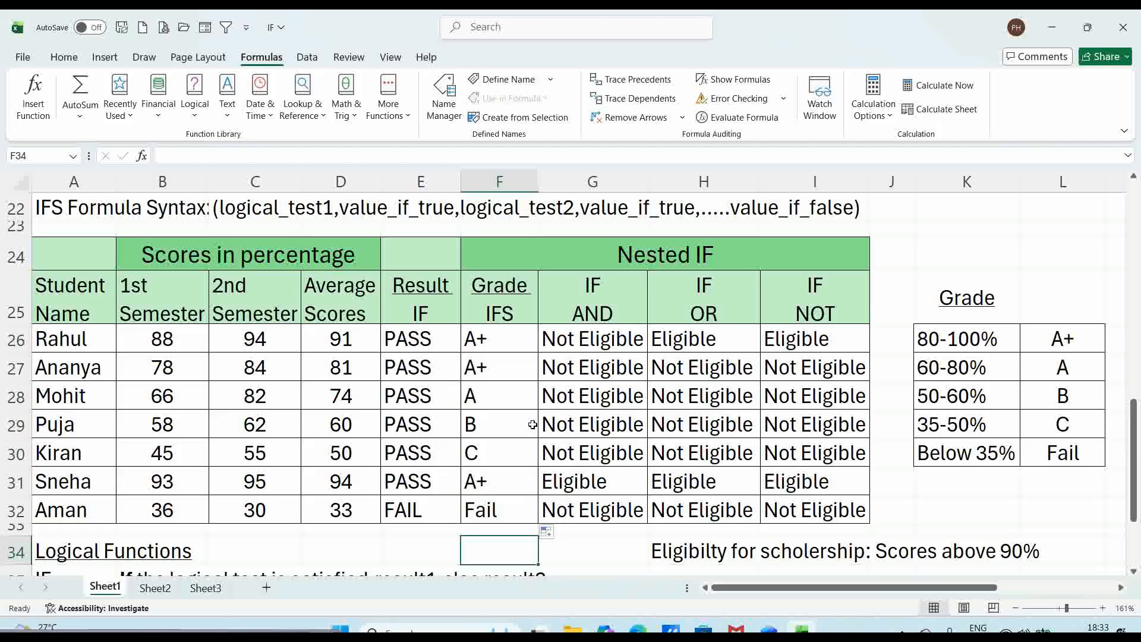
pyautogui.click(503, 339)
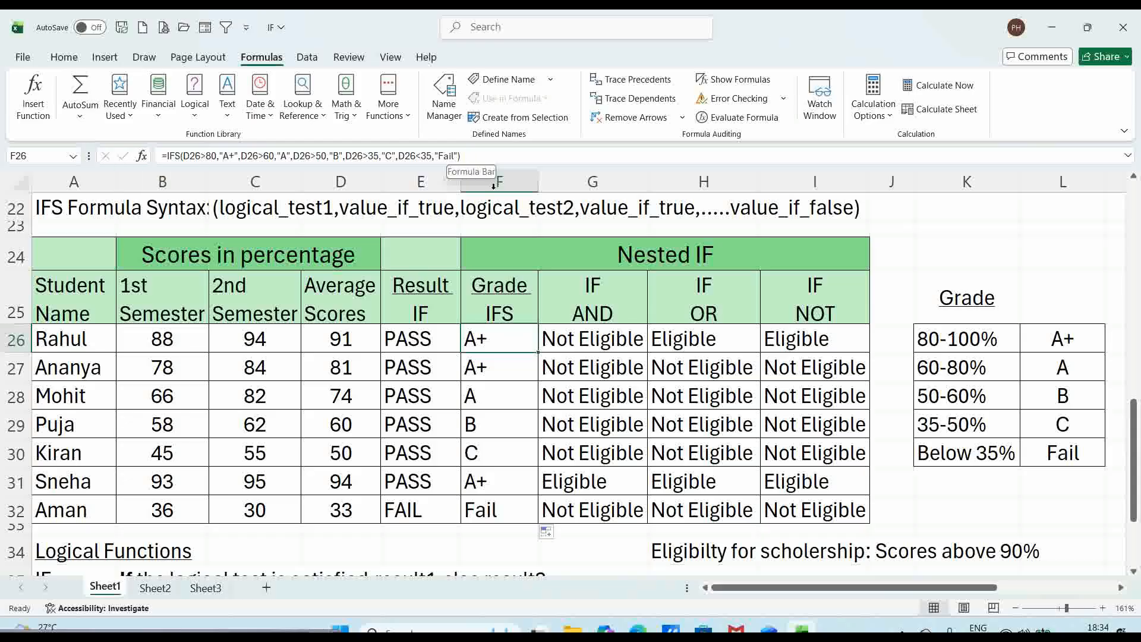
pyautogui.click(580, 340)
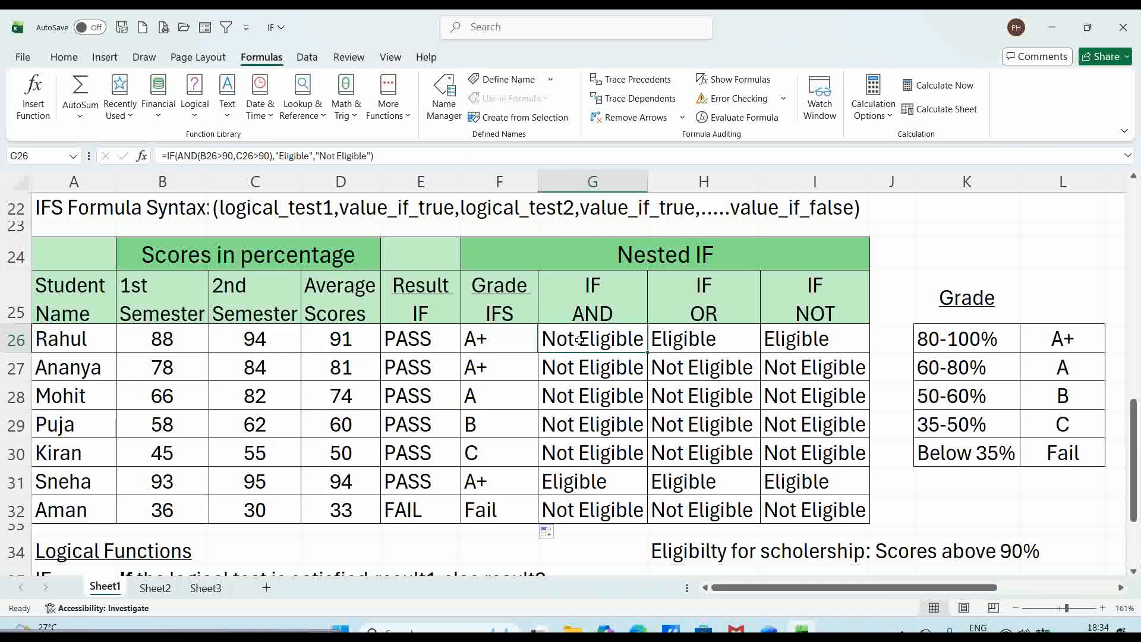